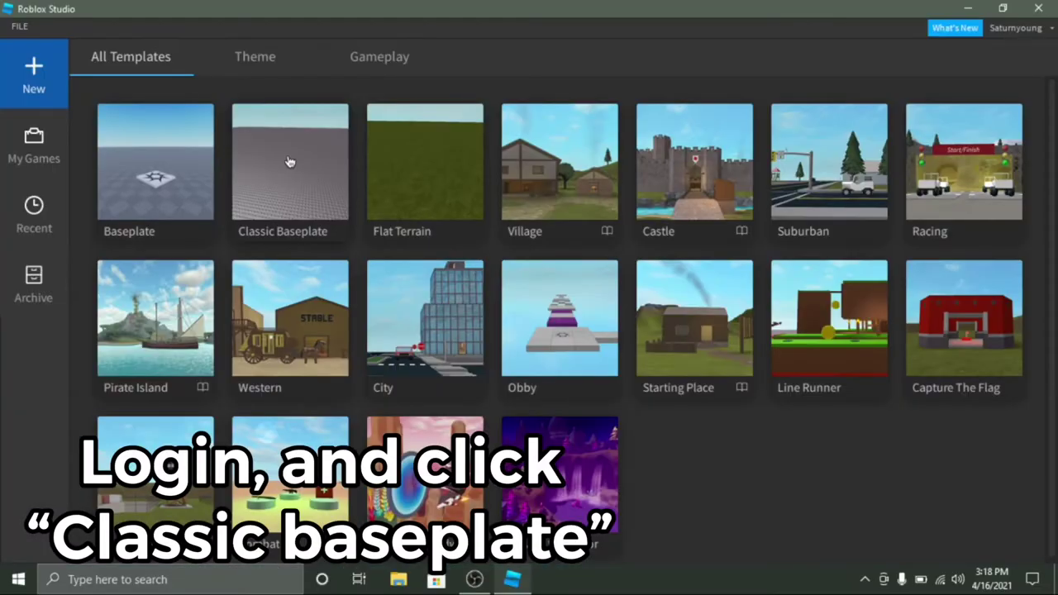
Step: Start a new Classic Baseplate place and close its Toolbox, Explorer and Properties panels
{"action": "left_click", "coordinate": [290, 161]}
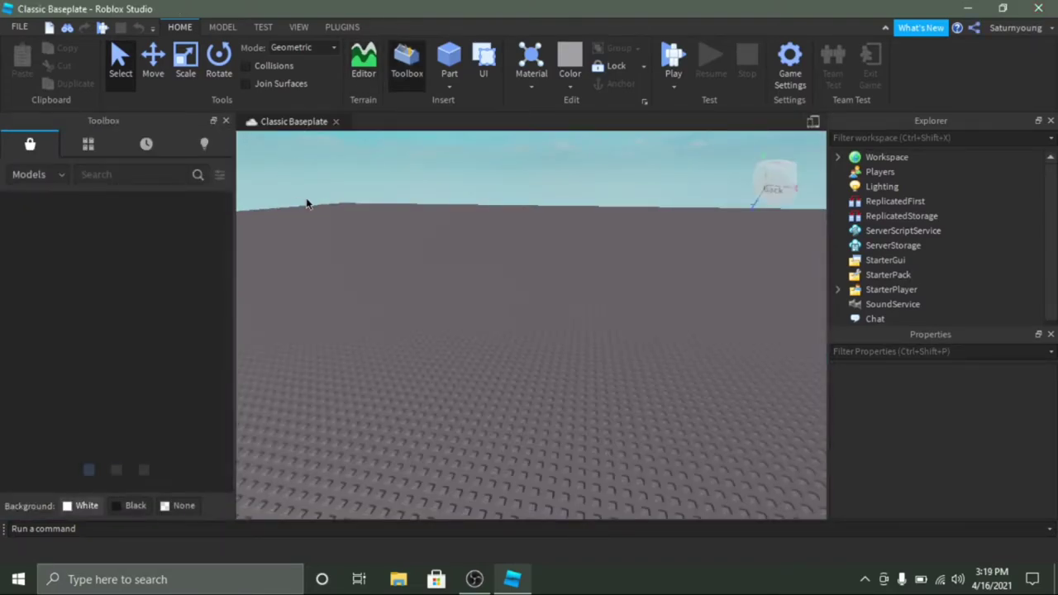
{"action": "left_click", "coordinate": [225, 120]}
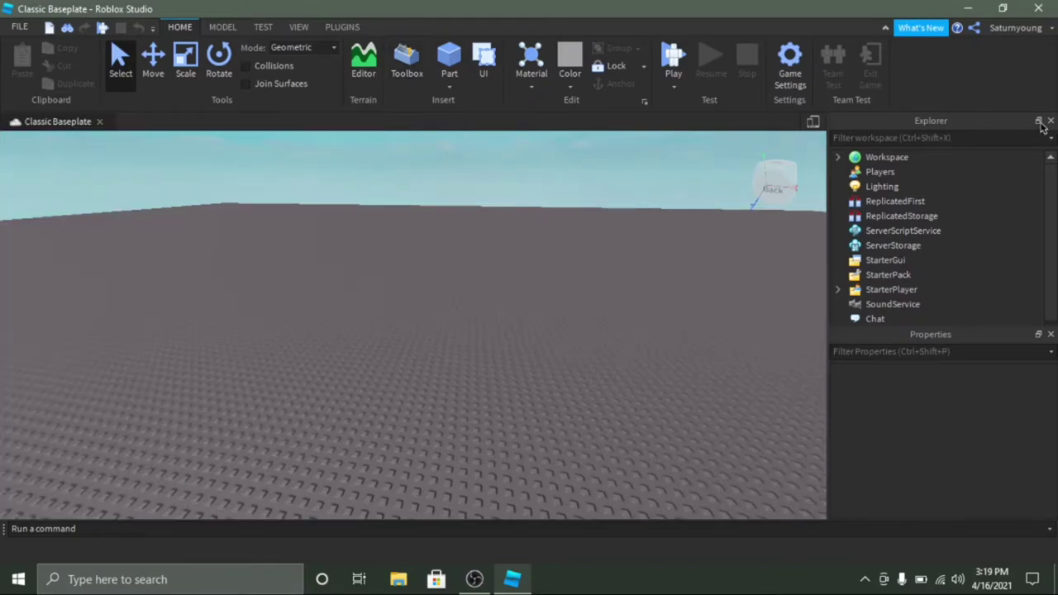
{"action": "left_click", "coordinate": [1050, 121]}
{"action": "left_click", "coordinate": [1050, 121]}
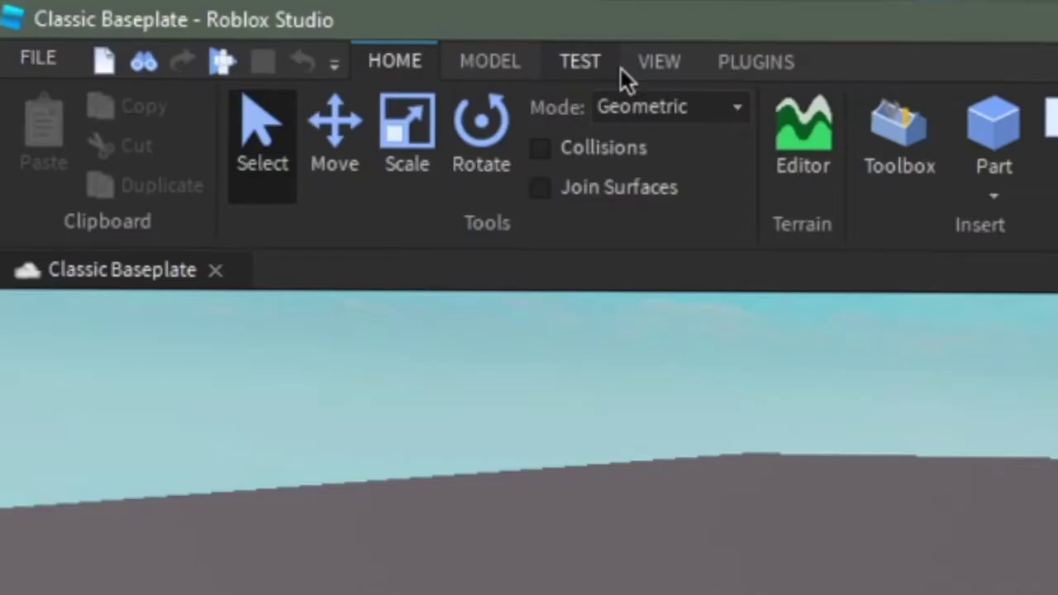
Step: Reopen the Explorer and Toolbox panels from the View ribbon, with the Toolbox listing Models
{"action": "left_click", "coordinate": [647, 74]}
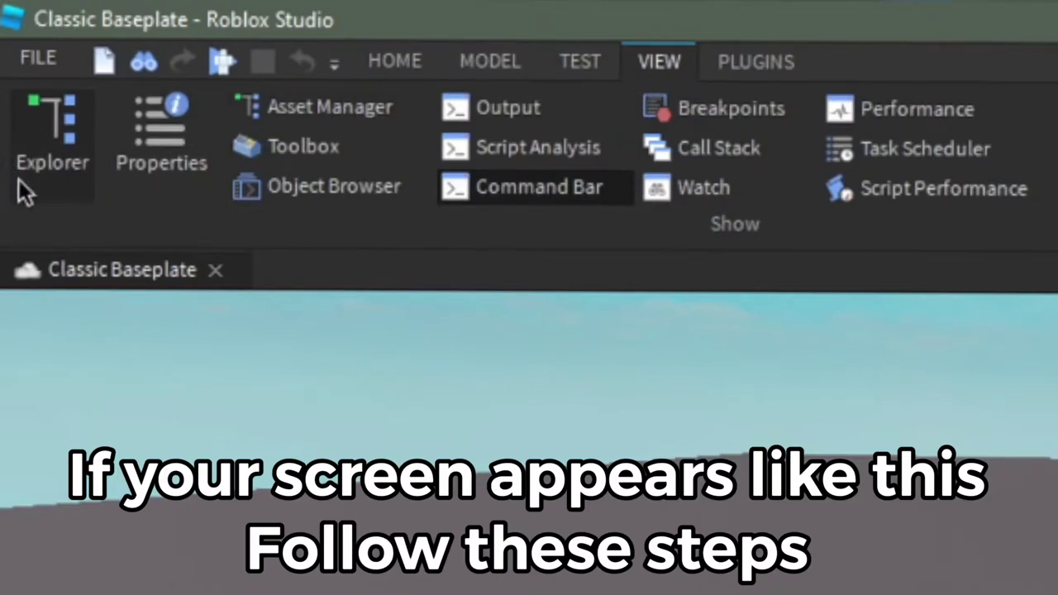
{"action": "left_click", "coordinate": [87, 165]}
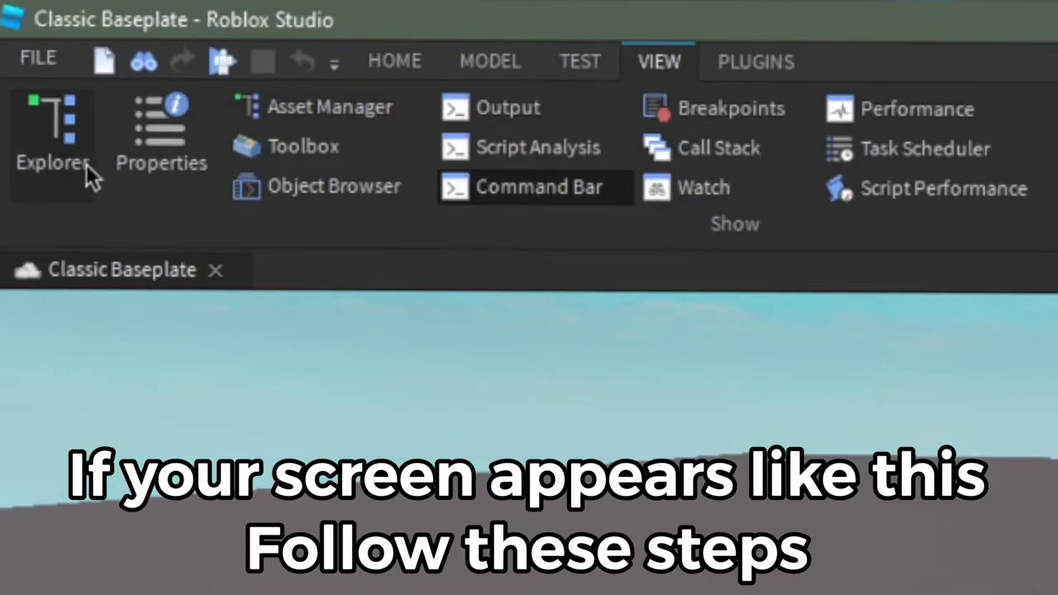
{"action": "left_click", "coordinate": [50, 137]}
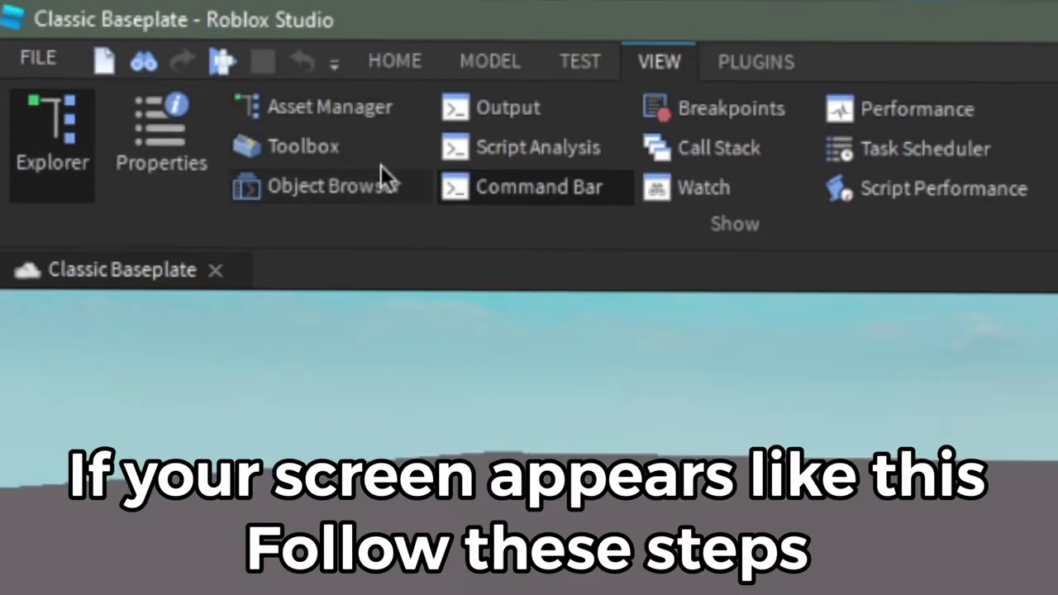
{"action": "left_click", "coordinate": [270, 140]}
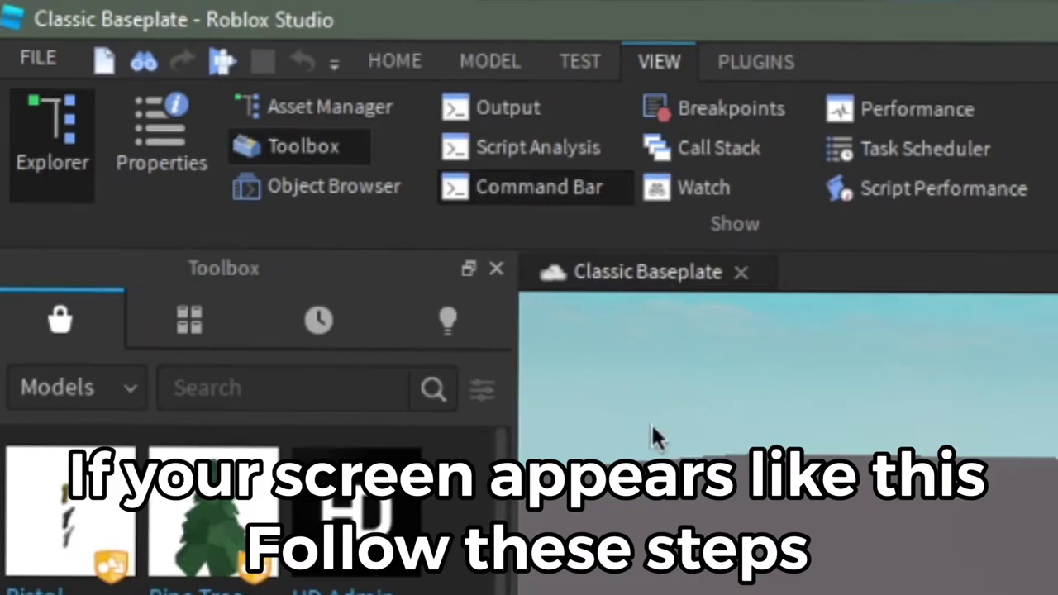
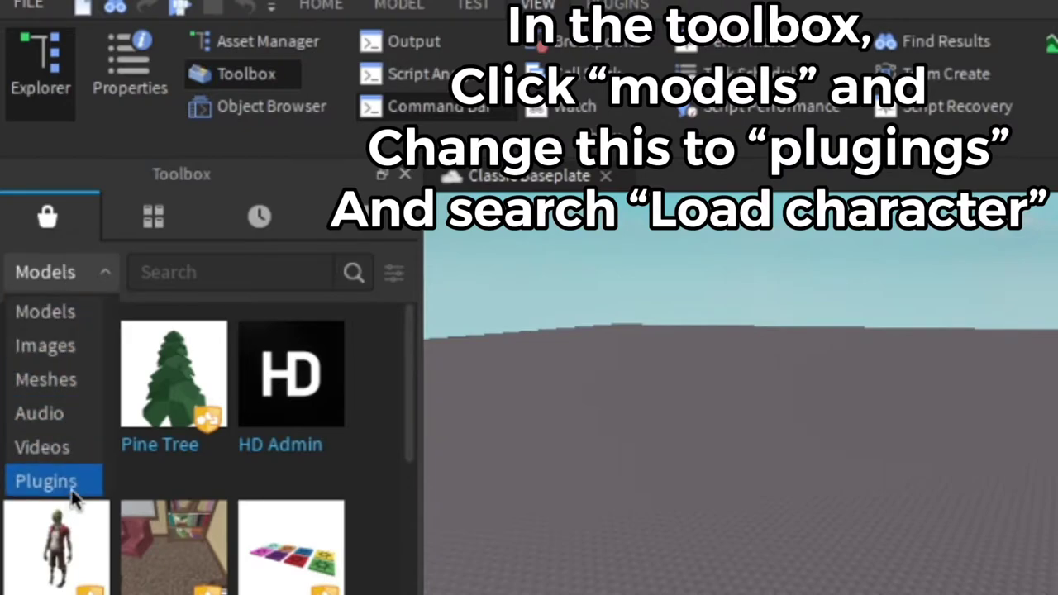
Step: Switch the Toolbox from Models to Plugins and search for 'load character'
{"action": "left_click", "coordinate": [25, 484]}
{"action": "left_click", "coordinate": [210, 284]}
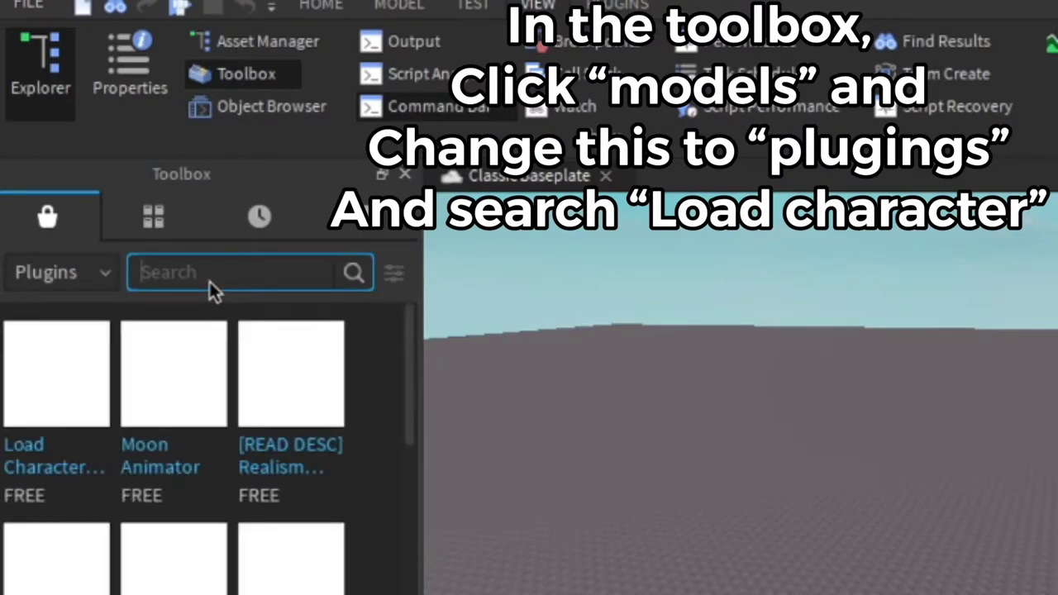
{"action": "type", "text": "load ch"}
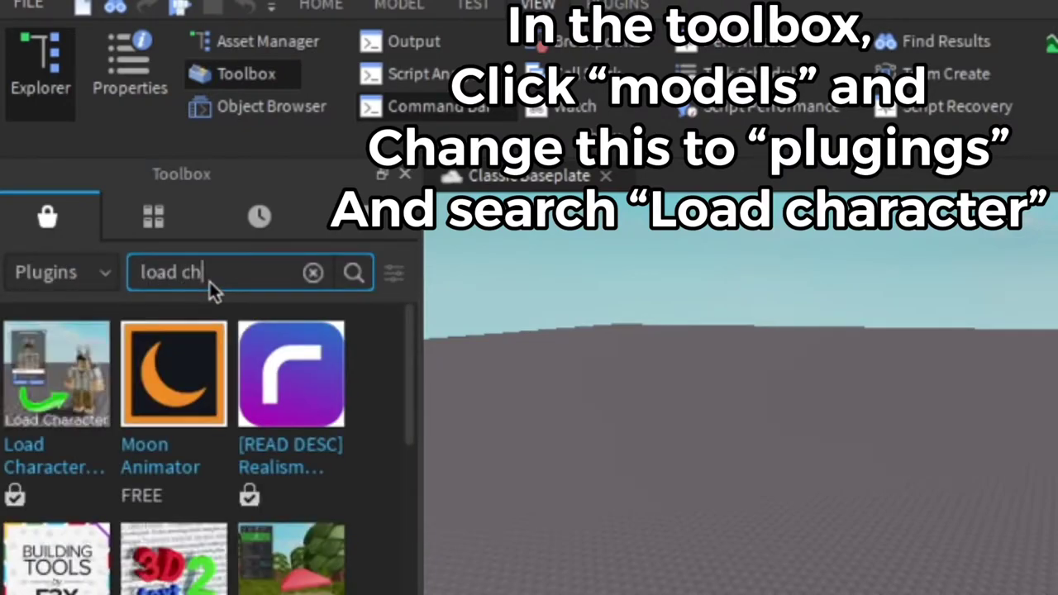
{"action": "type", "text": "R"}
{"action": "key", "text": "BackSpace"}
{"action": "type", "text": "ARAC"}
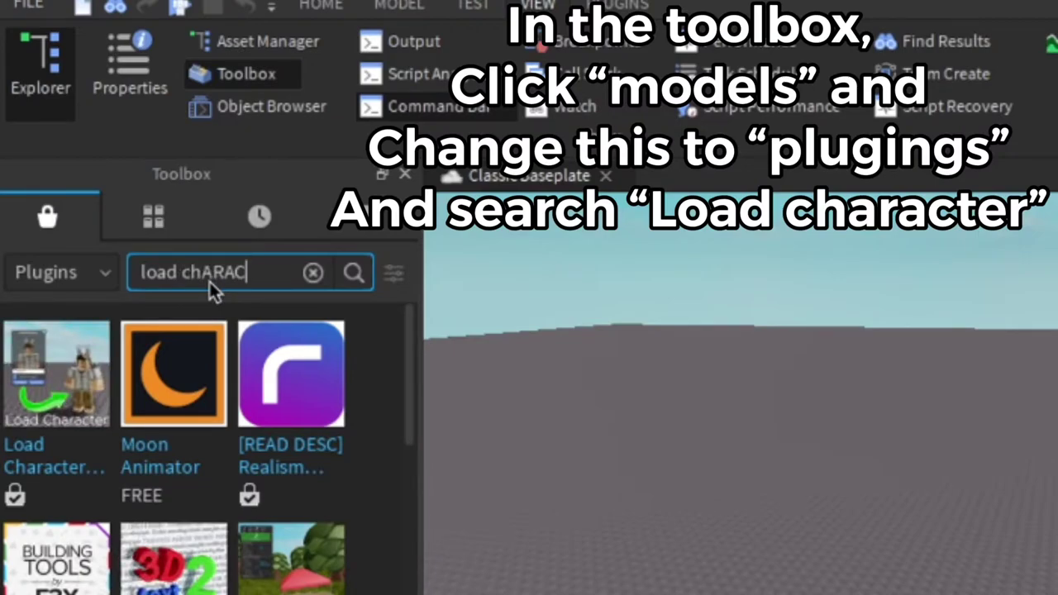
{"action": "key", "text": "BackSpace"}
{"action": "key", "text": "BackSpace"}
{"action": "key", "text": "BackSpace"}
{"action": "key", "text": "BackSpace"}
{"action": "type", "text": "rac"}
{"action": "type", "text": "ter"}
{"action": "key", "text": "Return"}
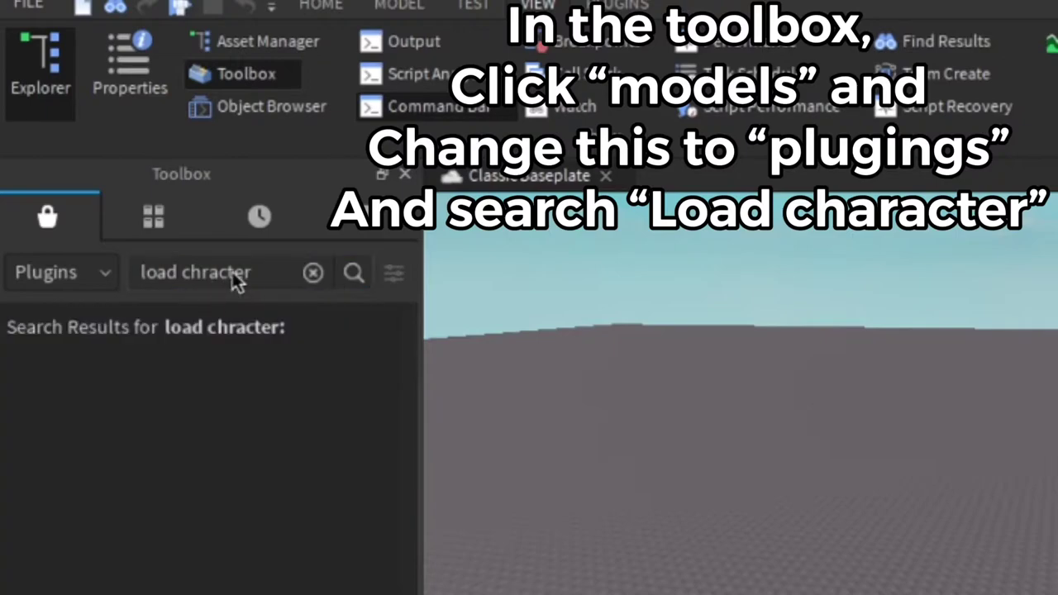
Step: Correct the search spelling and install the Load Character Lite plugin
{"action": "left_click", "coordinate": [203, 283]}
{"action": "type", "text": "a"}
{"action": "key", "text": "Return"}
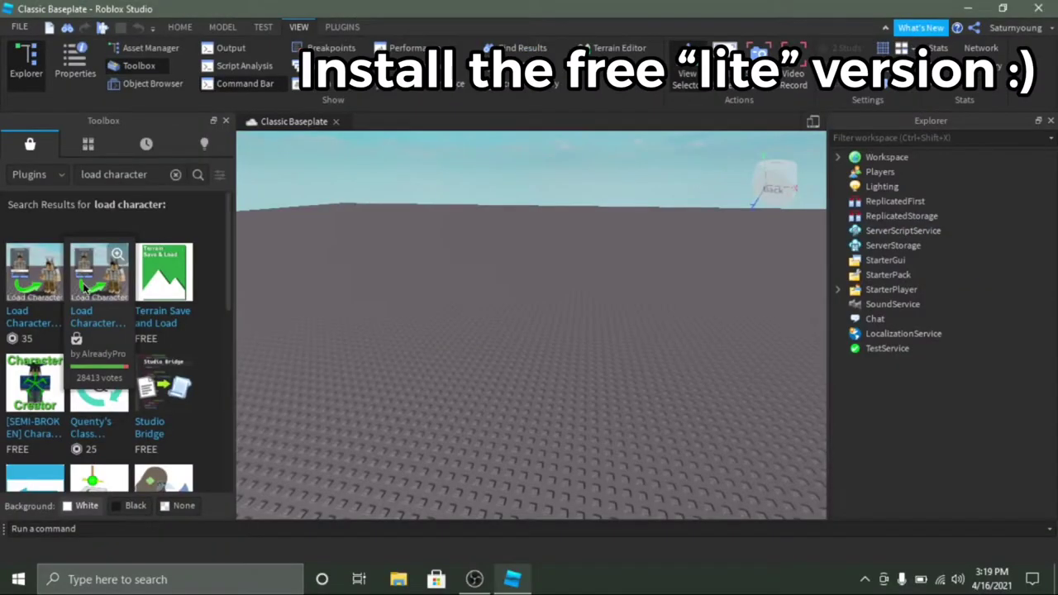
{"action": "left_click", "coordinate": [83, 288]}
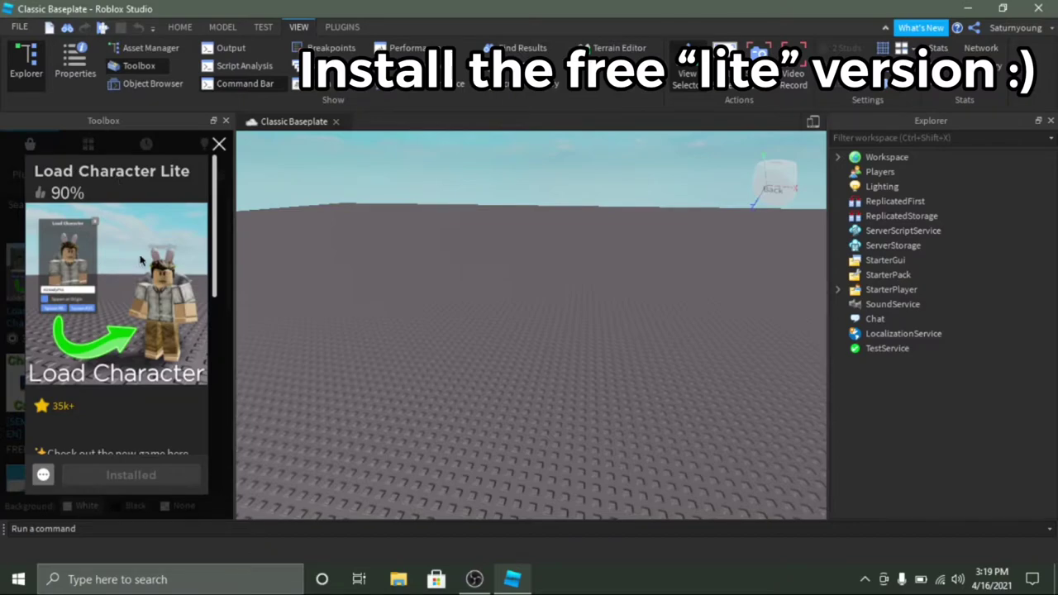
{"action": "left_click", "coordinate": [219, 146]}
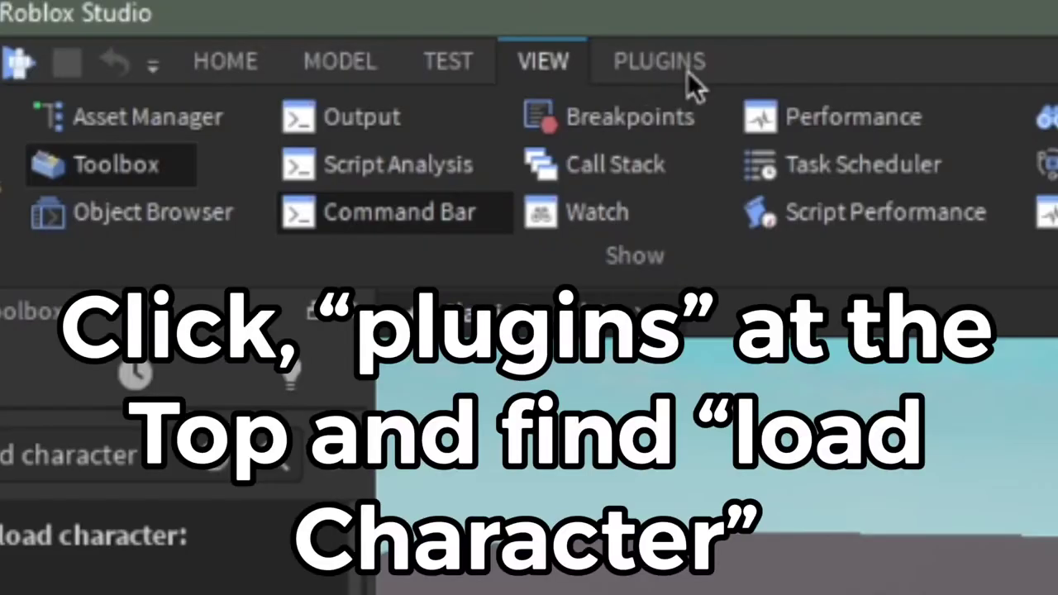
Step: Spawn your avatar as an R6 character via Load Character, entering your own username
{"action": "left_click", "coordinate": [342, 28]}
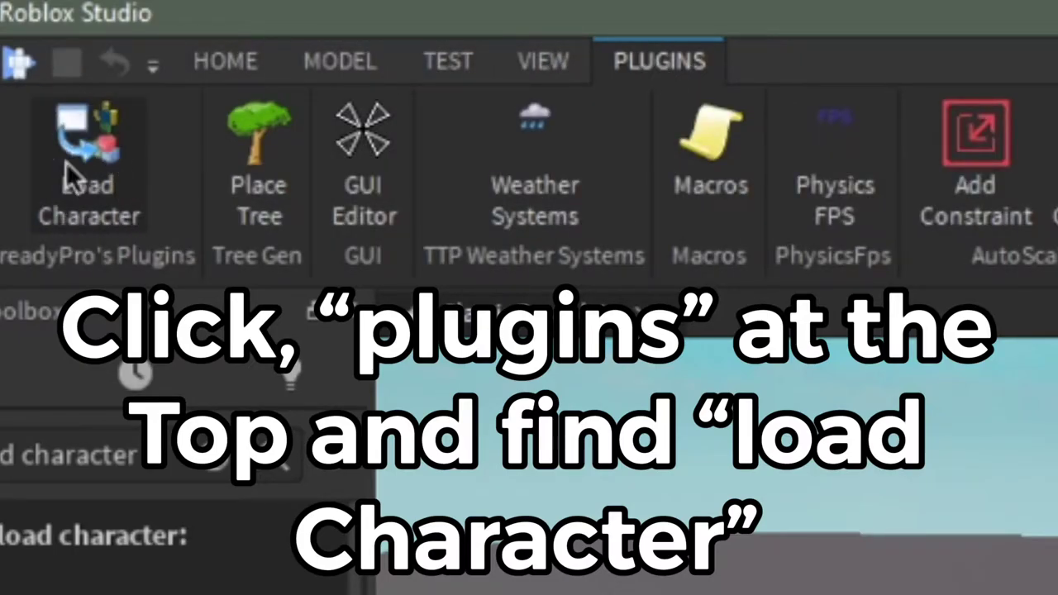
{"action": "left_click", "coordinate": [73, 210]}
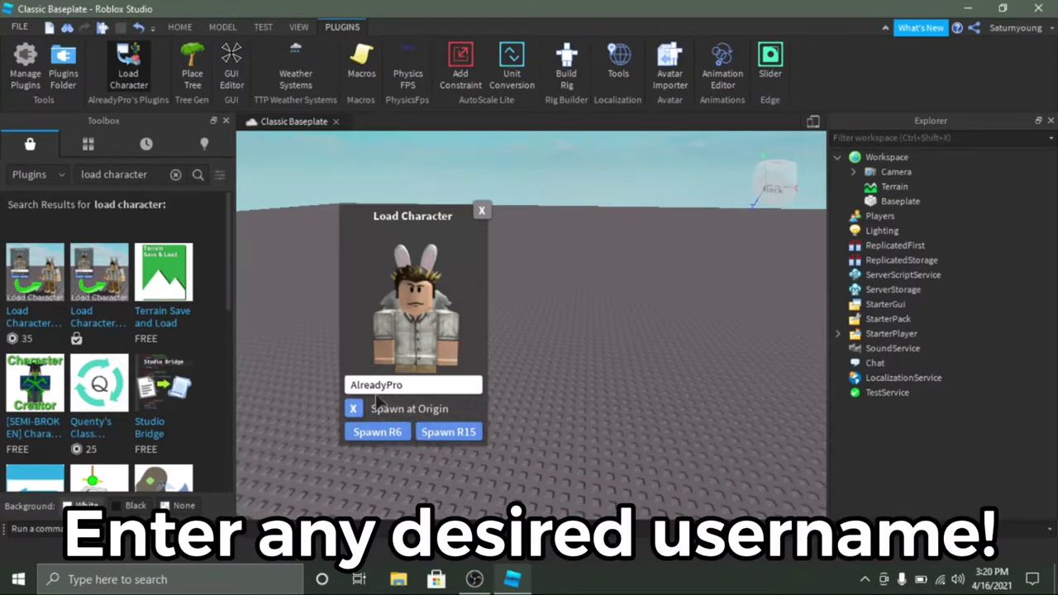
{"action": "left_click_drag", "start_coordinate": [406, 385], "coordinate": [351, 389]}
{"action": "key", "text": "BackSpace"}
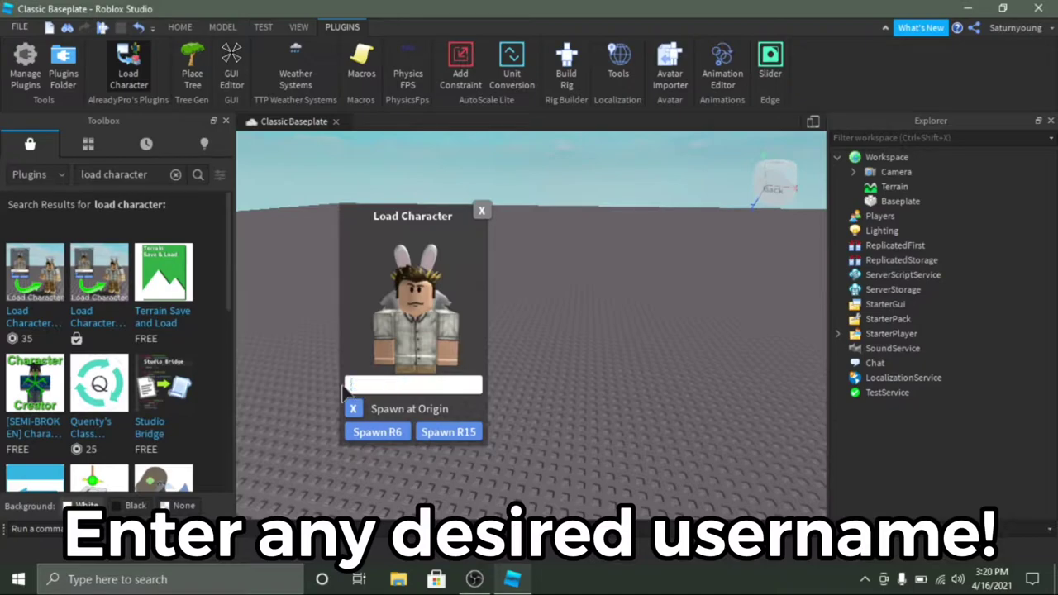
{"action": "type", "text": "turnyo"}
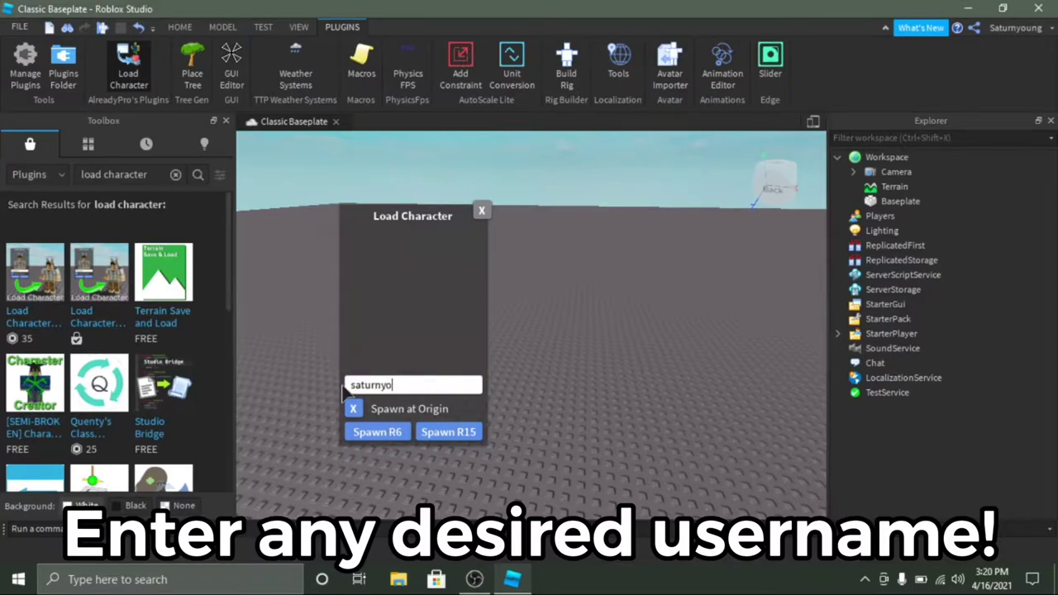
{"action": "type", "text": "ung"}
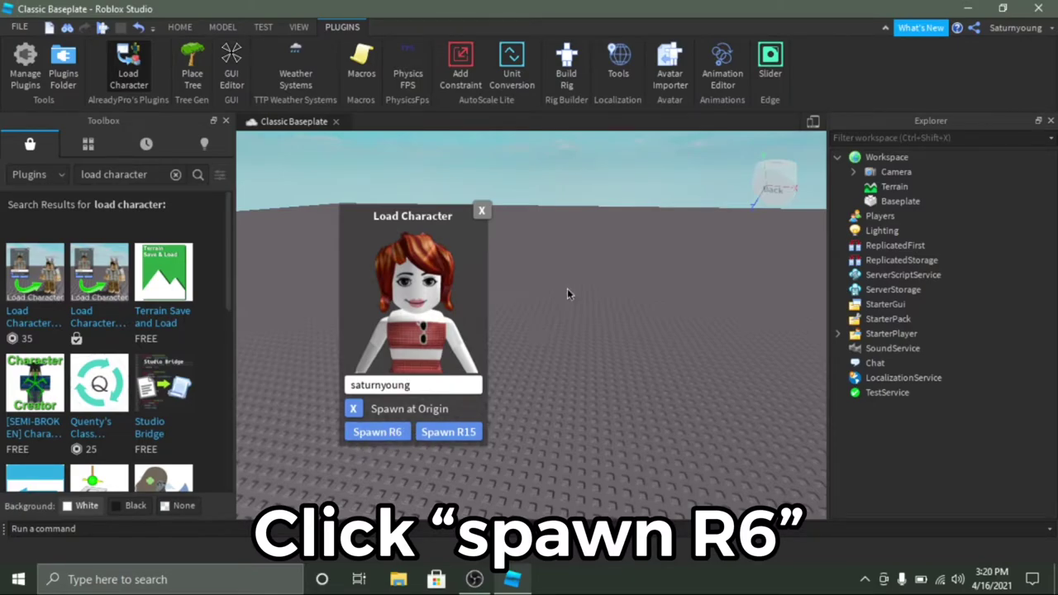
{"action": "right_click_drag", "start_coordinate": [625, 232], "coordinate": [538, 203]}
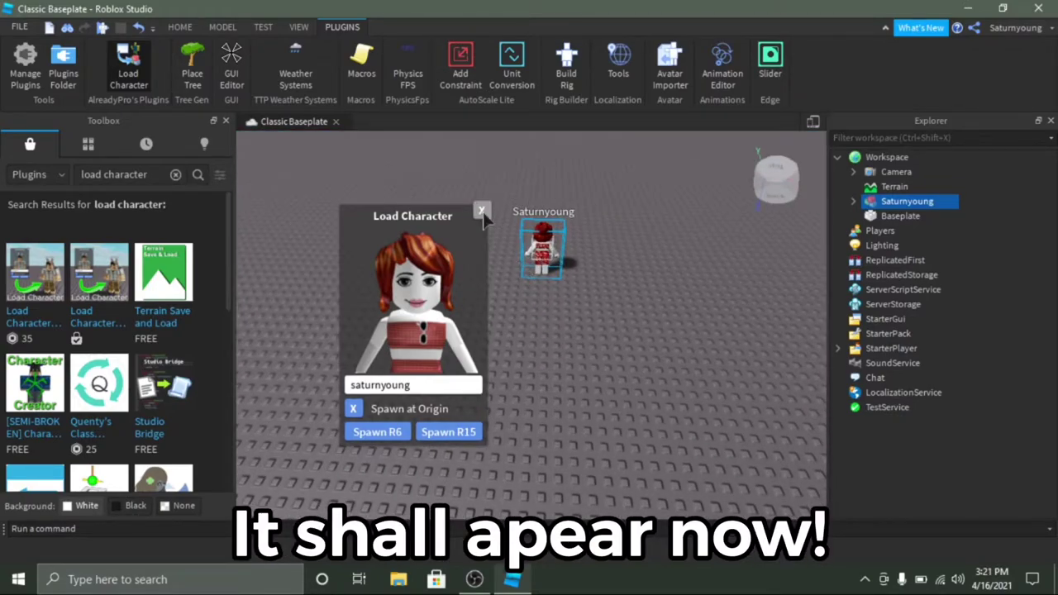
Step: Close Load Character, frame the avatar, and select its Kate Hair and Head in Explorer
{"action": "left_click", "coordinate": [482, 211]}
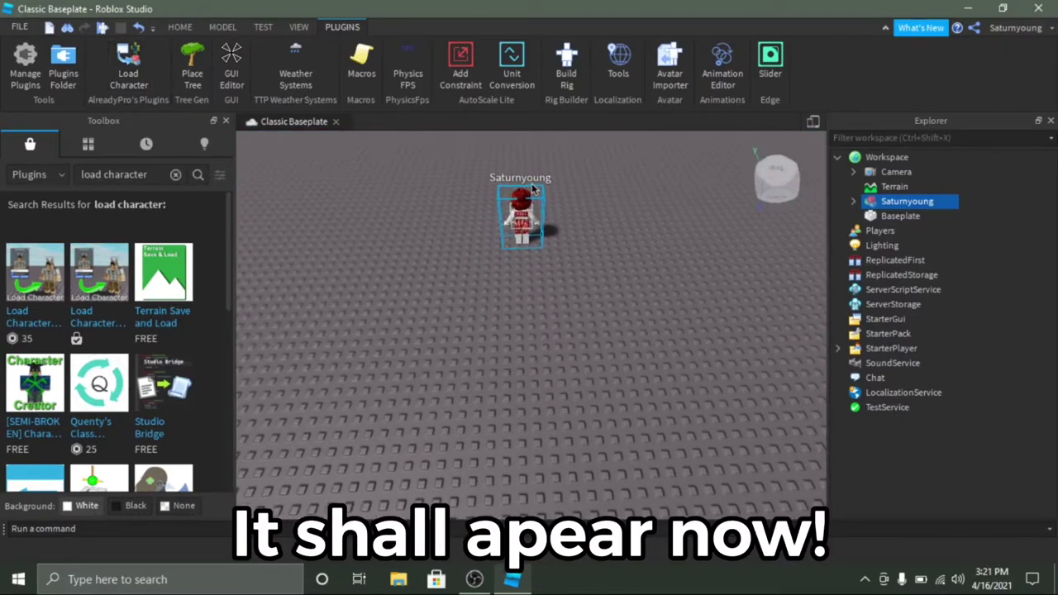
{"action": "key", "text": "f"}
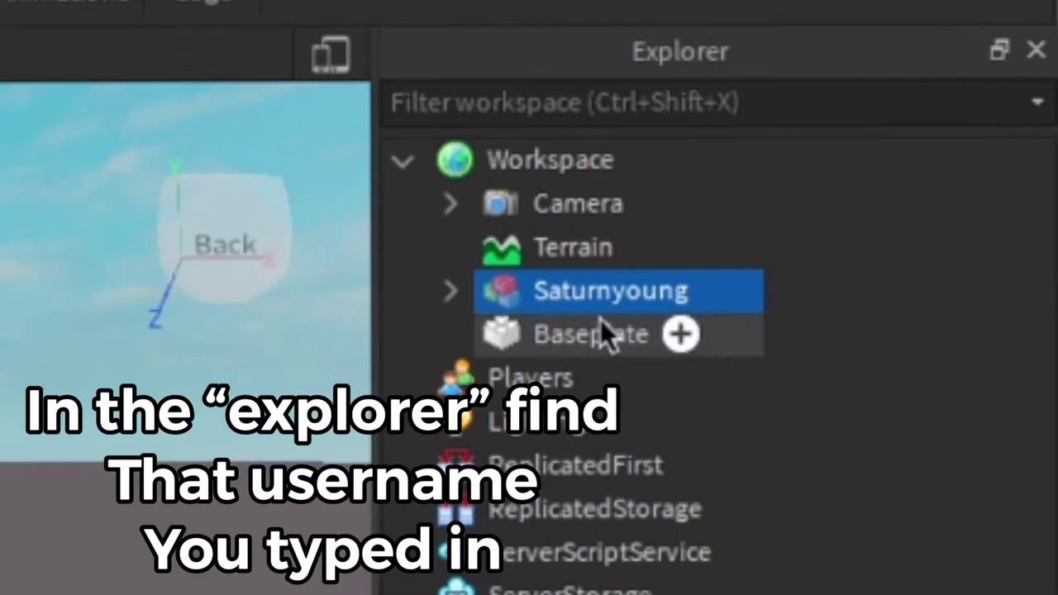
{"action": "mouse_move", "coordinate": [907, 201]}
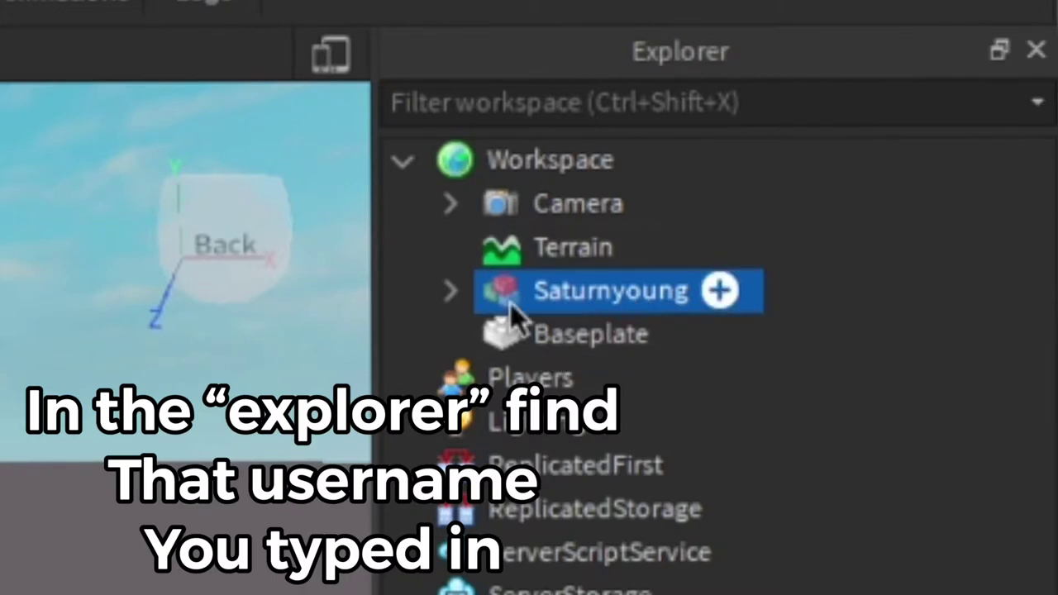
{"action": "left_click", "coordinate": [451, 292]}
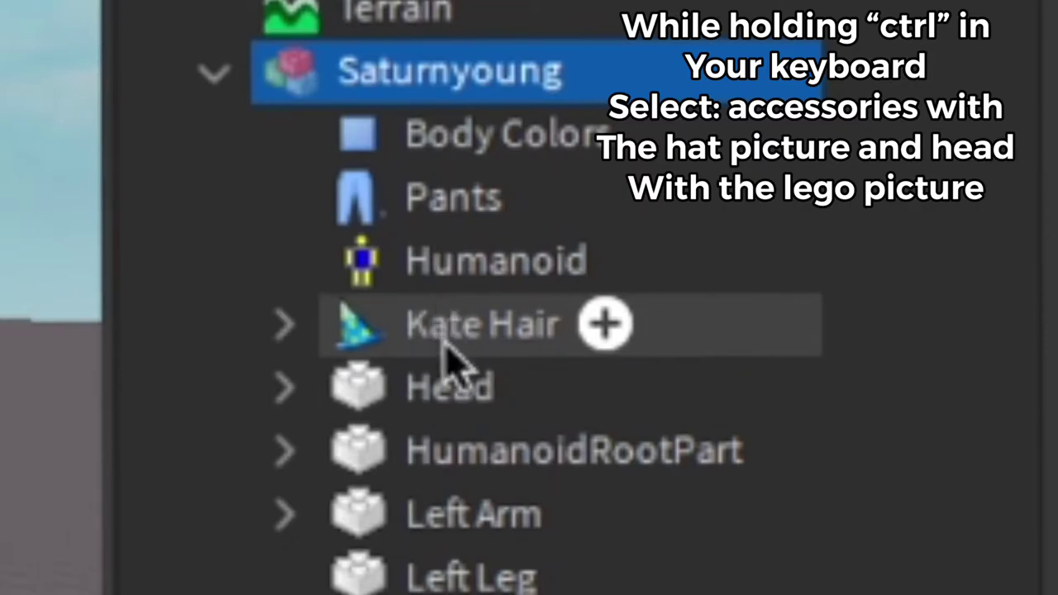
{"action": "left_click", "coordinate": [453, 325], "text": "ctrl"}
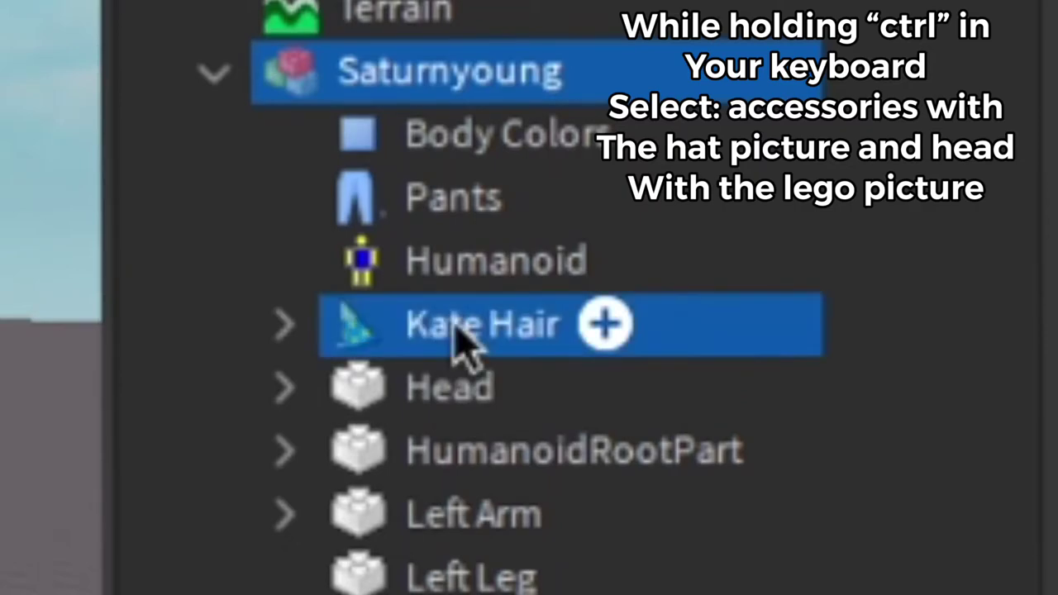
{"action": "left_click", "coordinate": [438, 399], "text": "ctrl"}
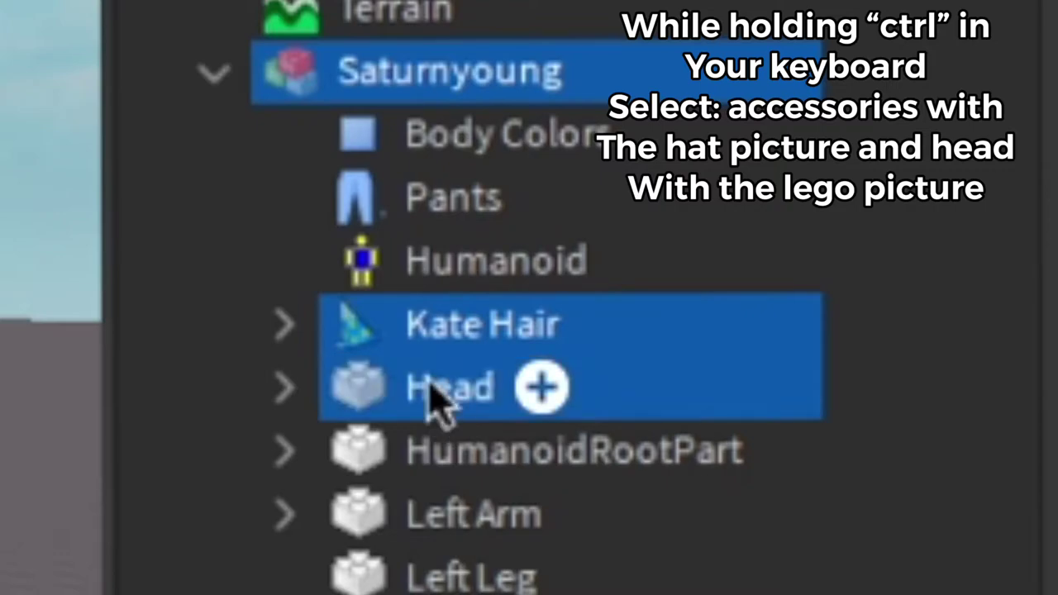
{"action": "left_click", "coordinate": [449, 345]}
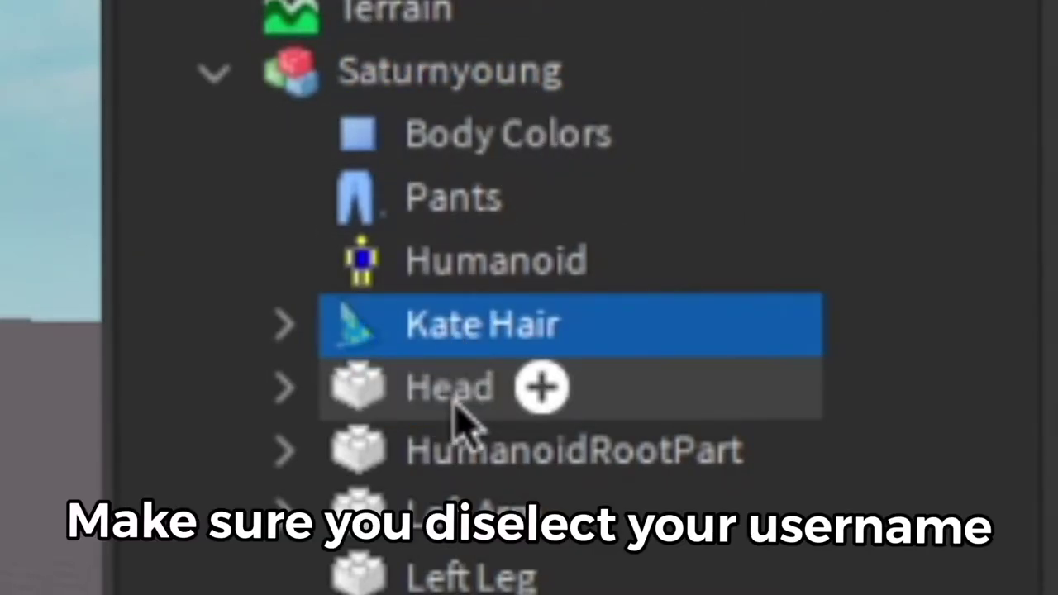
{"action": "left_click", "coordinate": [456, 400], "text": "ctrl"}
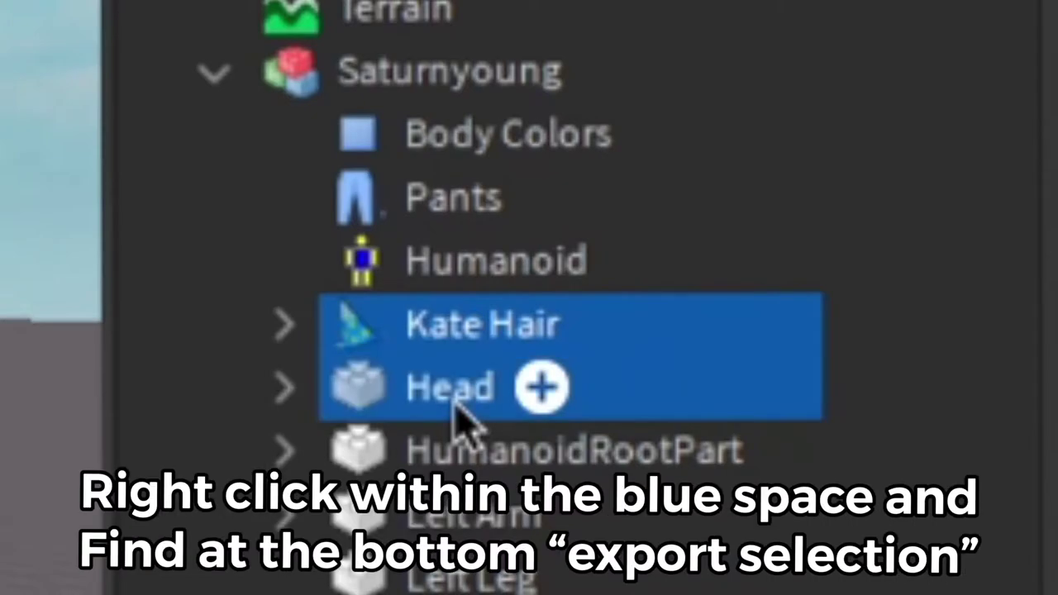
Step: Export the hair and head to the Desktop as an OBJ named with 'acc'
{"action": "right_click", "coordinate": [429, 364]}
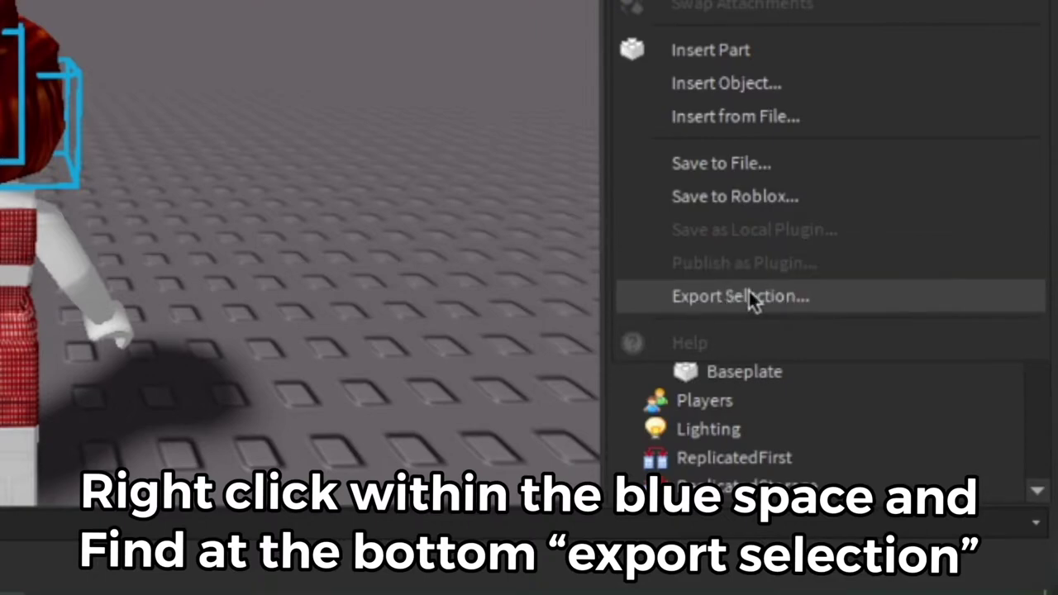
{"action": "left_click", "coordinate": [700, 289]}
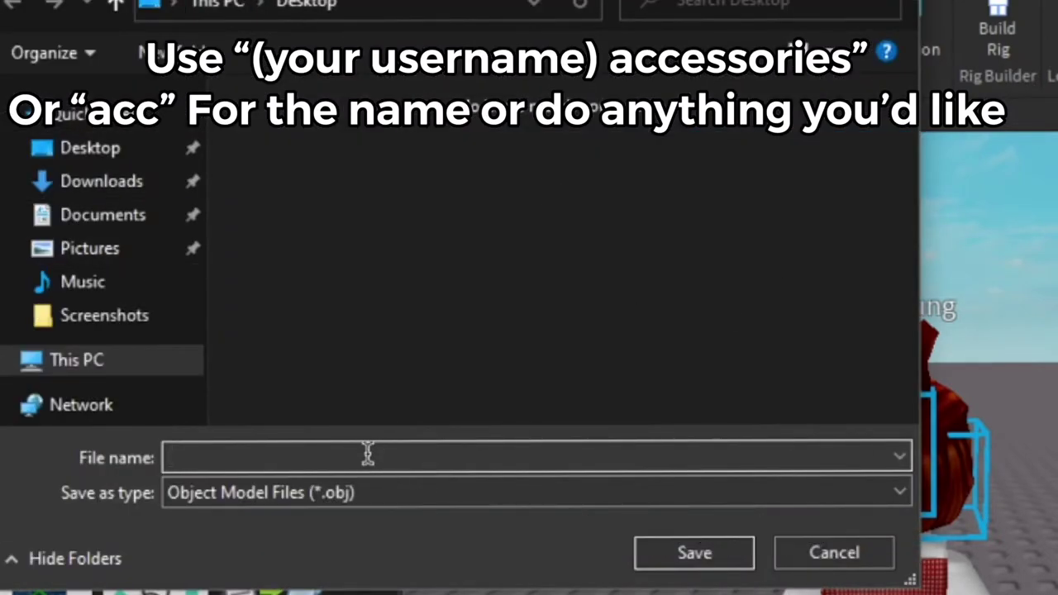
{"action": "type", "text": "aturnyoung acc"}
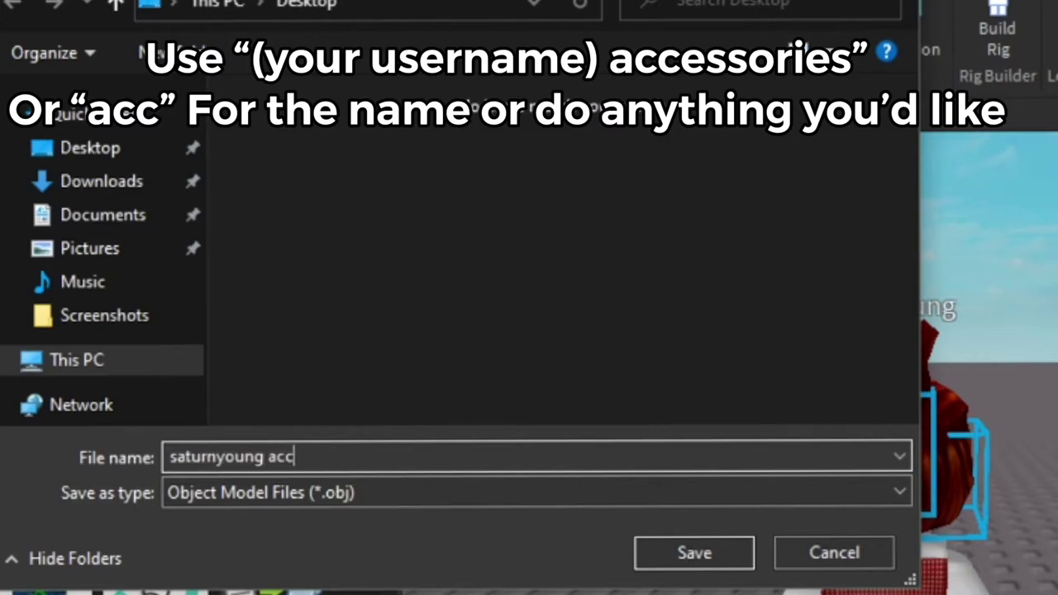
{"action": "left_click", "coordinate": [697, 557]}
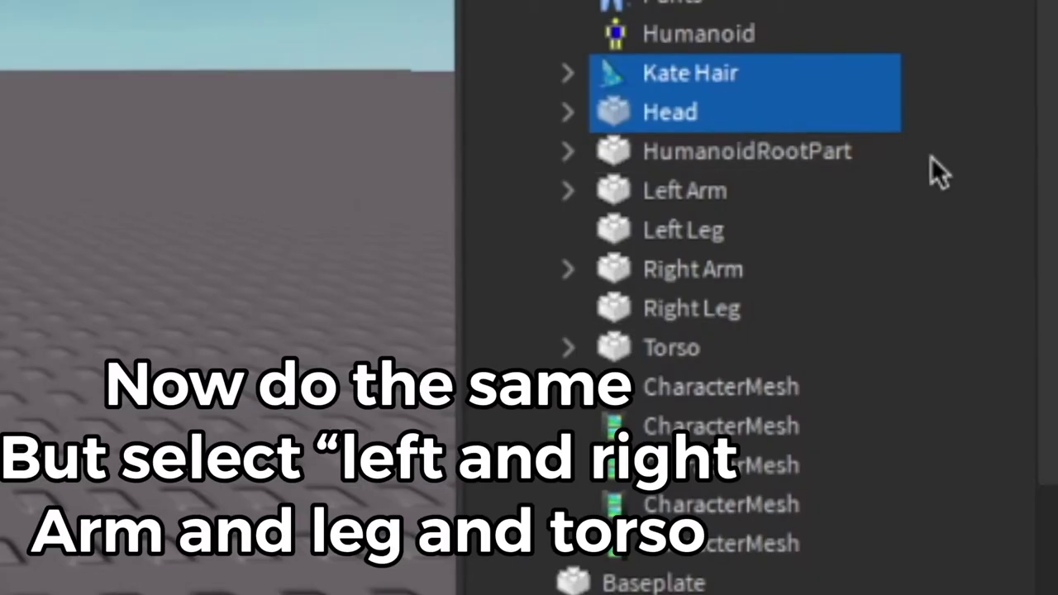
Step: Export Left Arm, Left Leg, Right Arm, Right Leg and Torso as a 'texture' OBJ
{"action": "left_click", "coordinate": [992, 126]}
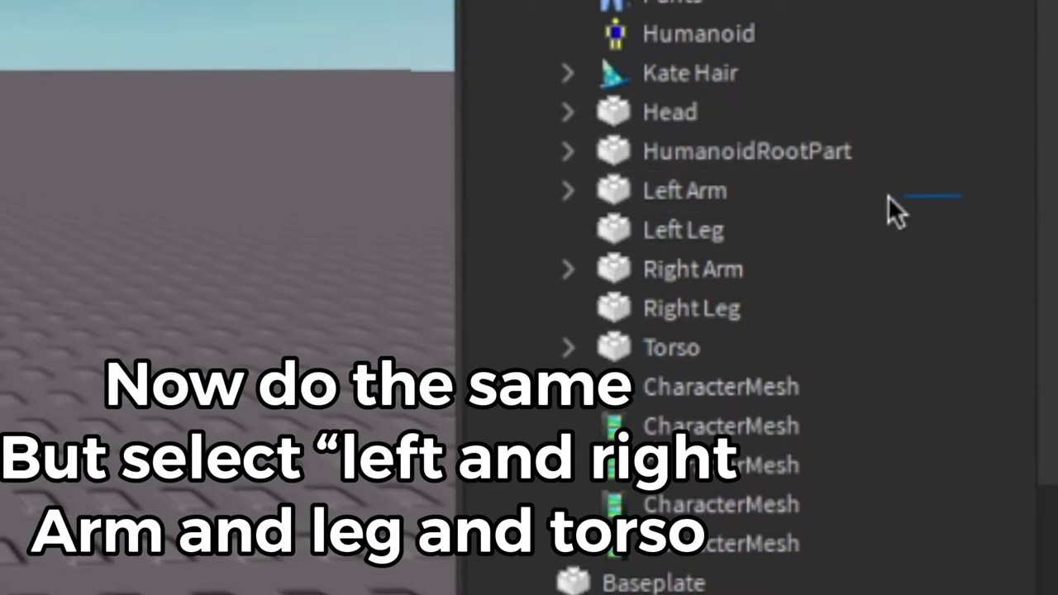
{"action": "left_click_drag", "start_coordinate": [888, 196], "coordinate": [691, 288]}
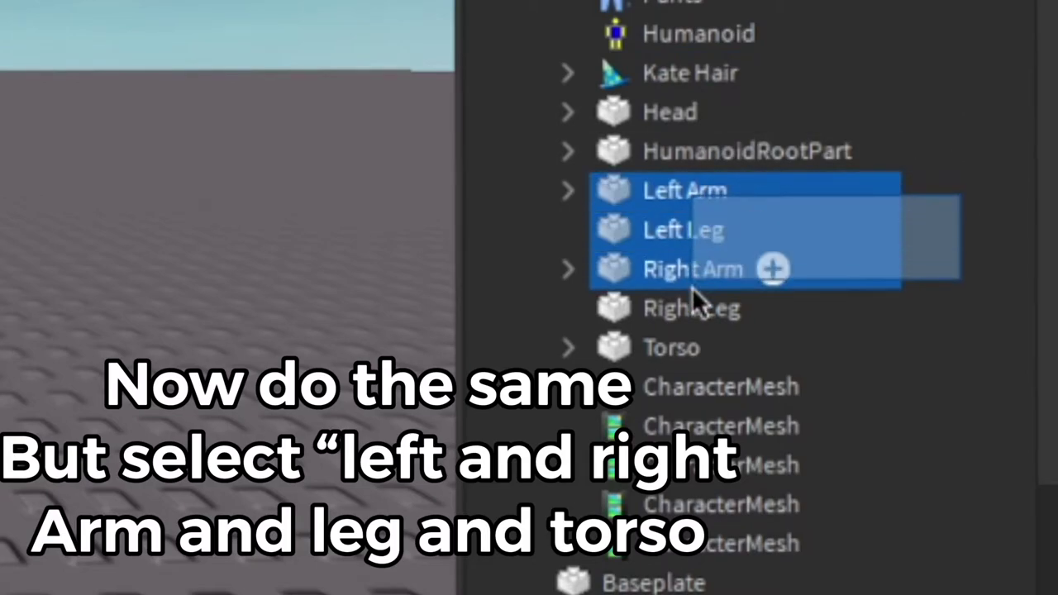
{"action": "left_click_drag", "start_coordinate": [692, 288], "coordinate": [702, 359]}
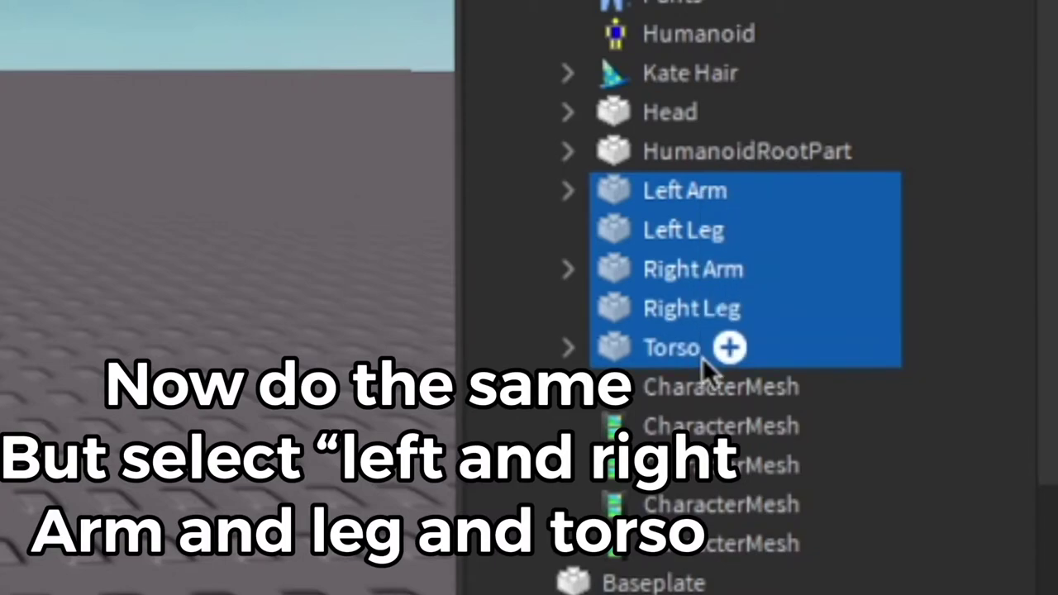
{"action": "right_click", "coordinate": [671, 229]}
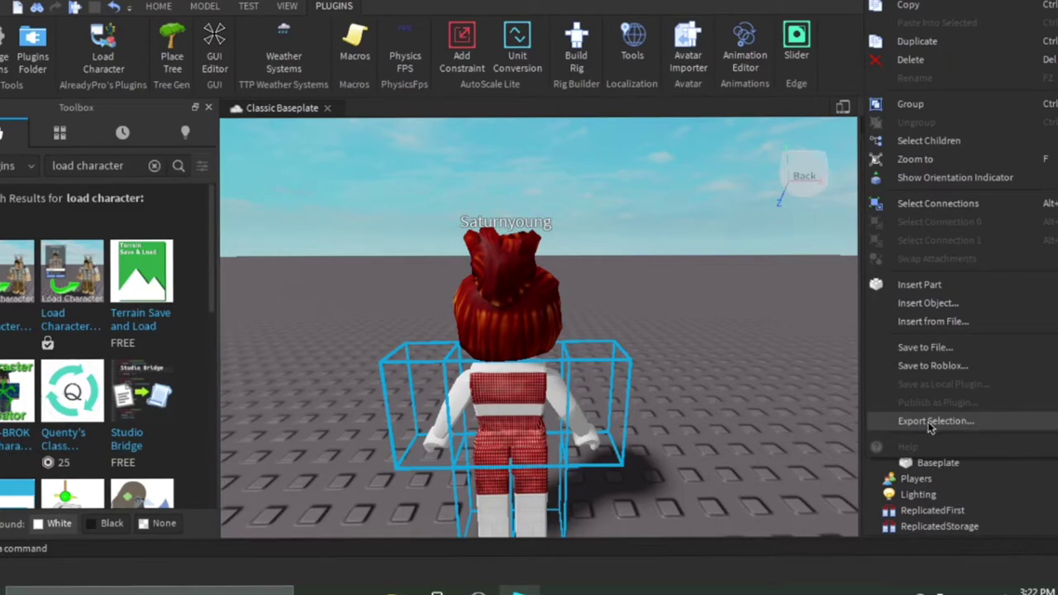
{"action": "left_click", "coordinate": [929, 423]}
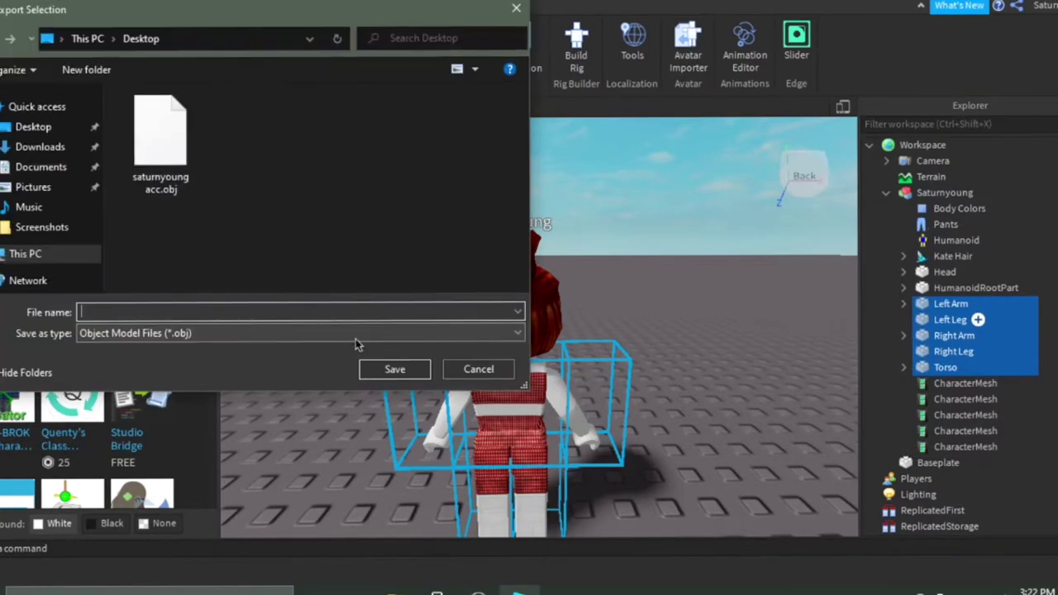
{"action": "type", "text": "s"}
{"action": "type", "text": "aturny"}
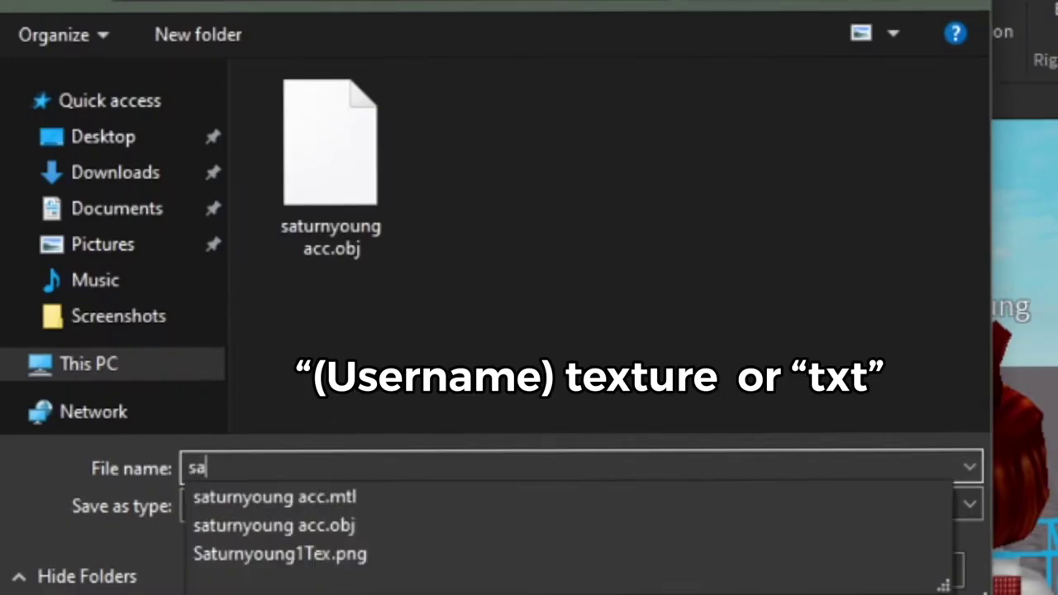
{"action": "type", "text": "oung"}
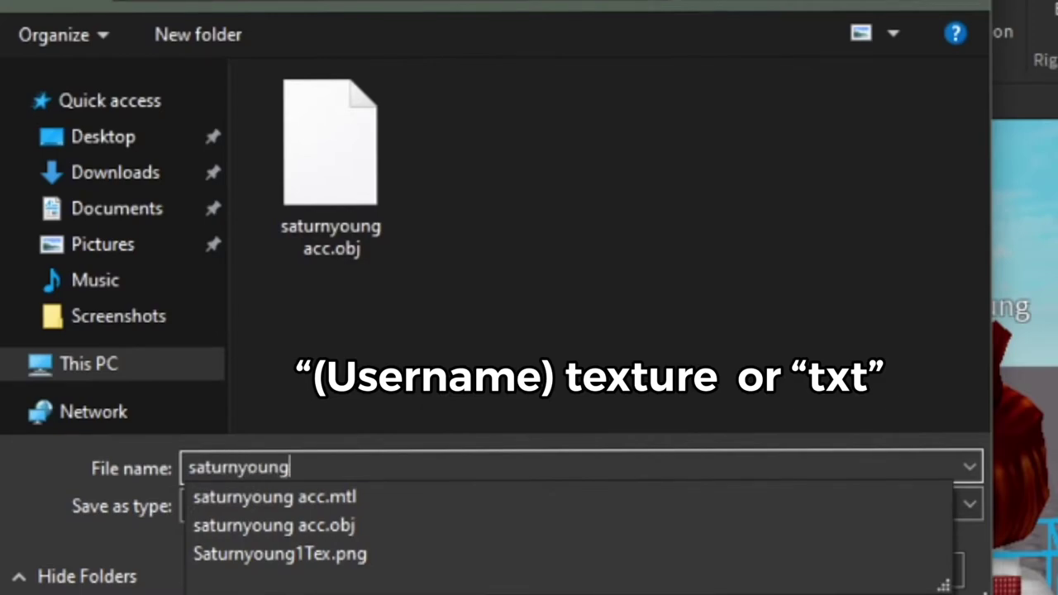
{"action": "type", "text": " texture"}
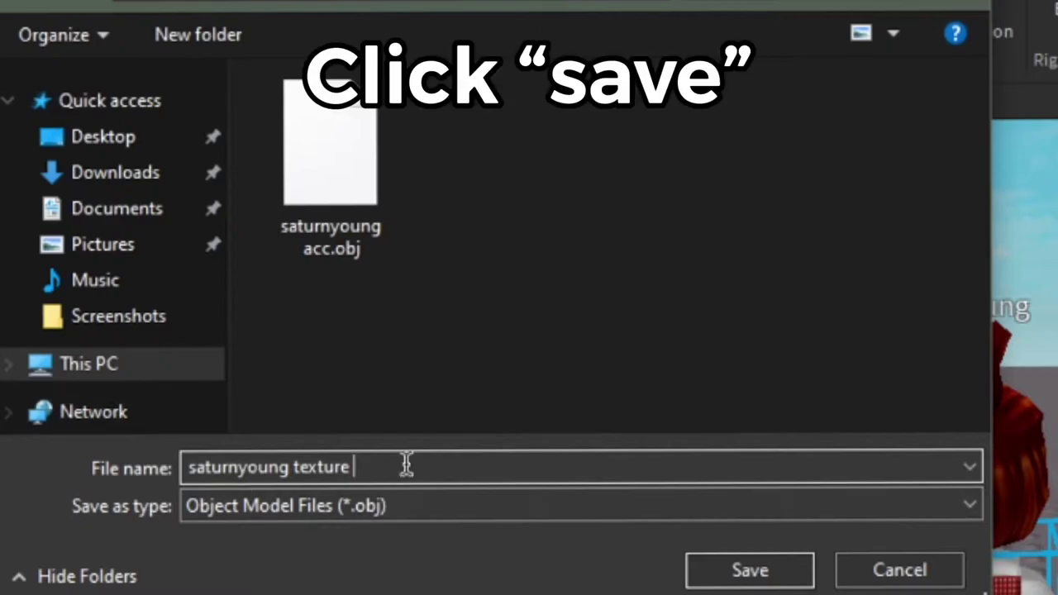
{"action": "left_click", "coordinate": [777, 579]}
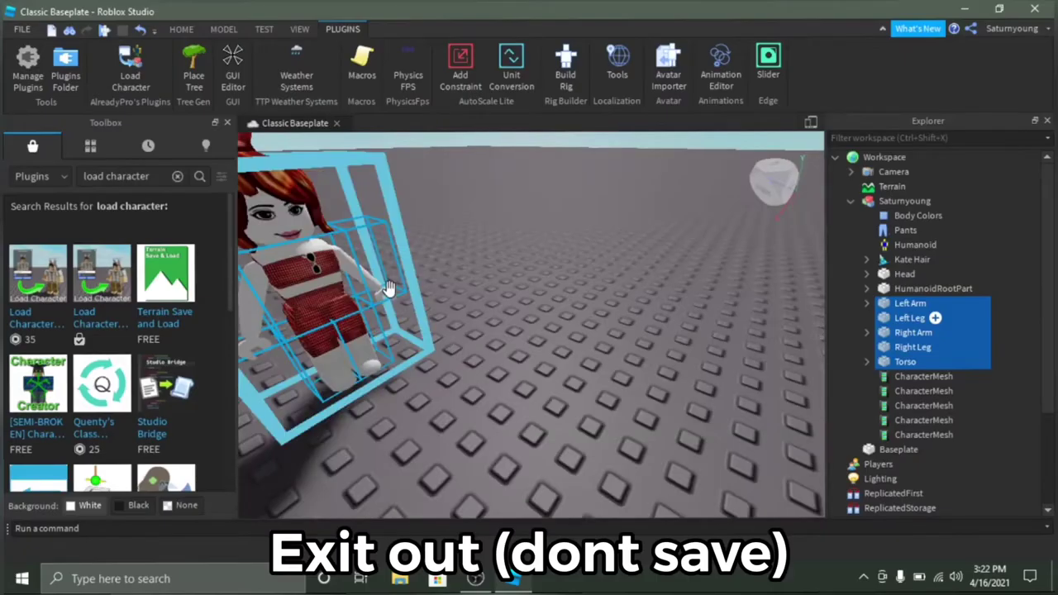
Step: Close Roblox Studio, declining to save changes to the place
{"action": "key", "text": "f"}
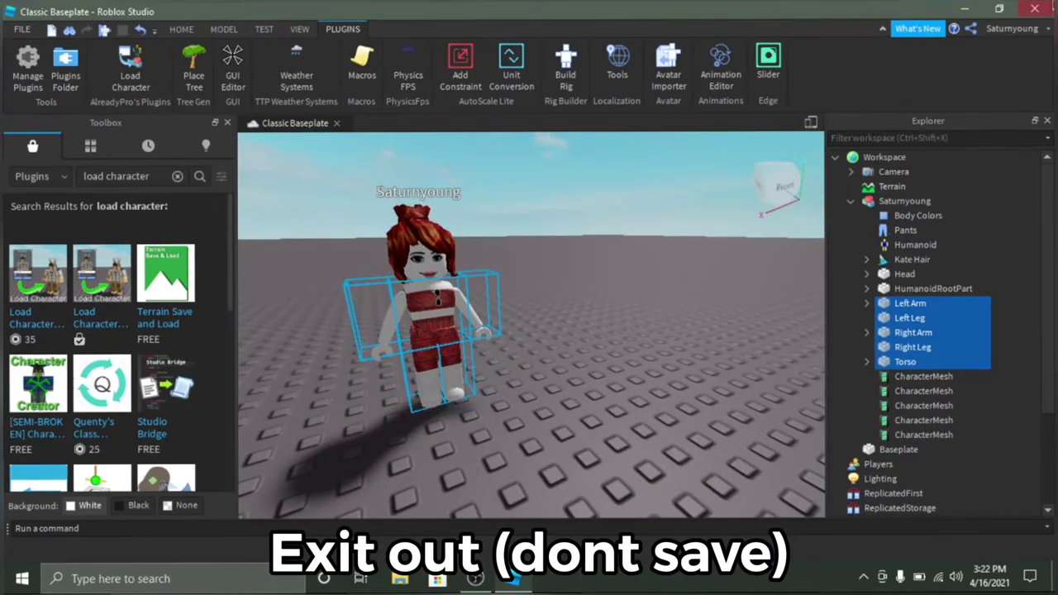
{"action": "left_click", "coordinate": [1034, 8]}
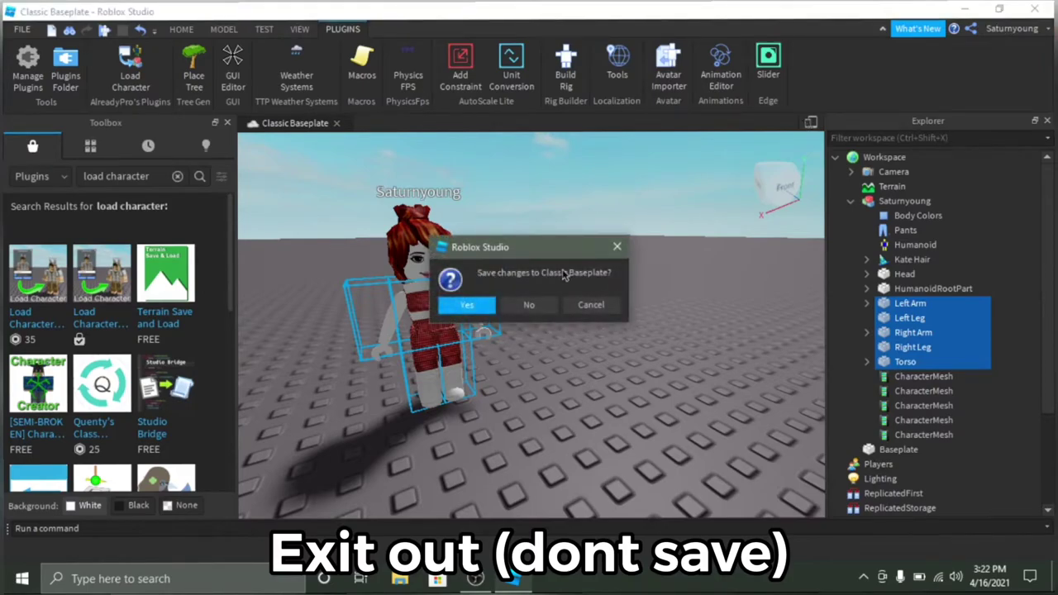
{"action": "left_click", "coordinate": [529, 305]}
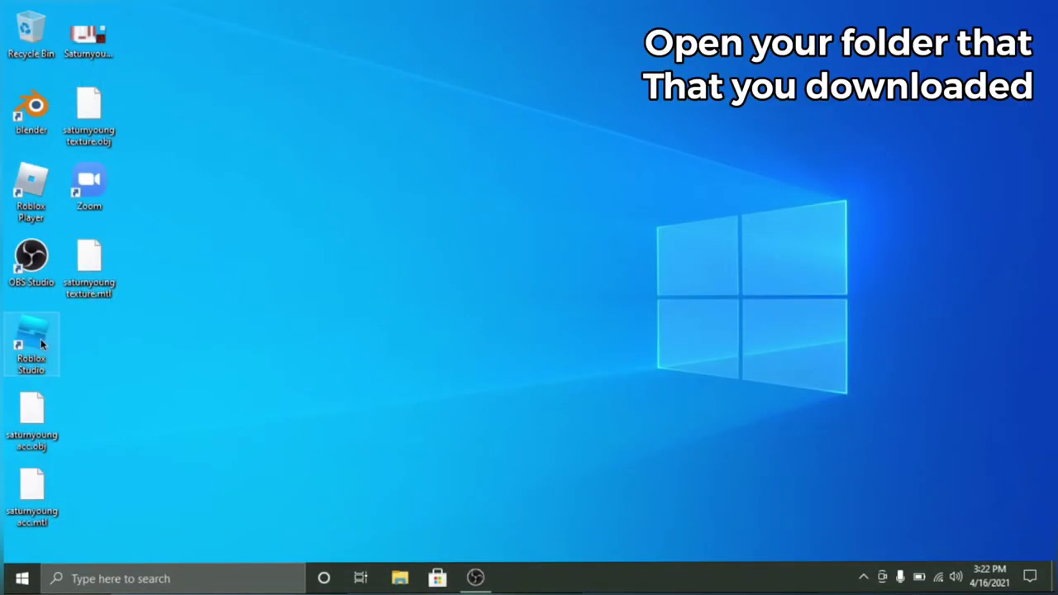
Step: Open the Faceless rig from Downloads > RobloxRig > Rig in Blender
{"action": "left_click", "coordinate": [399, 577]}
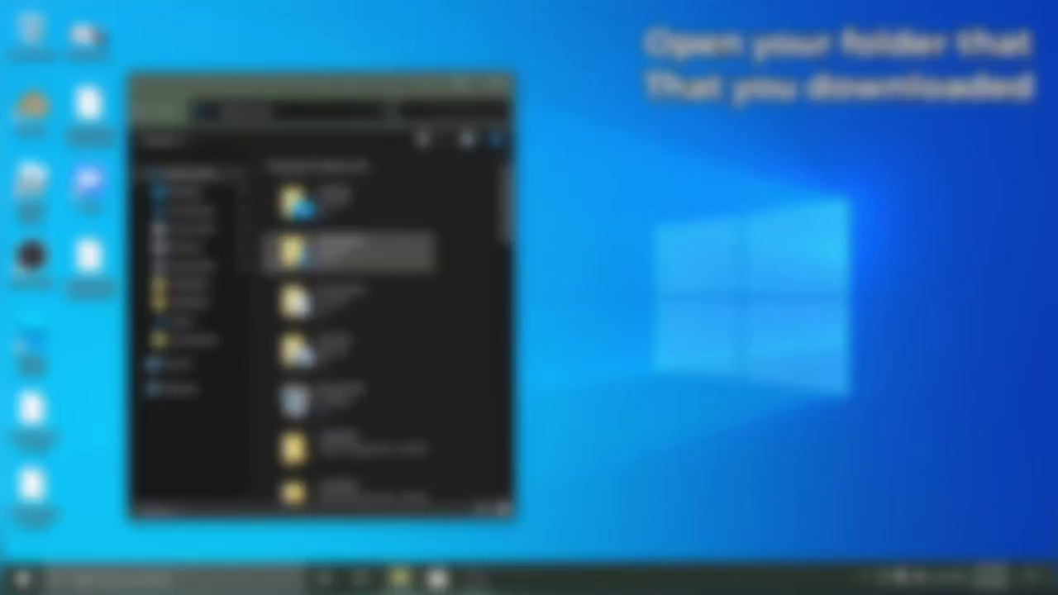
{"action": "left_click", "coordinate": [190, 208]}
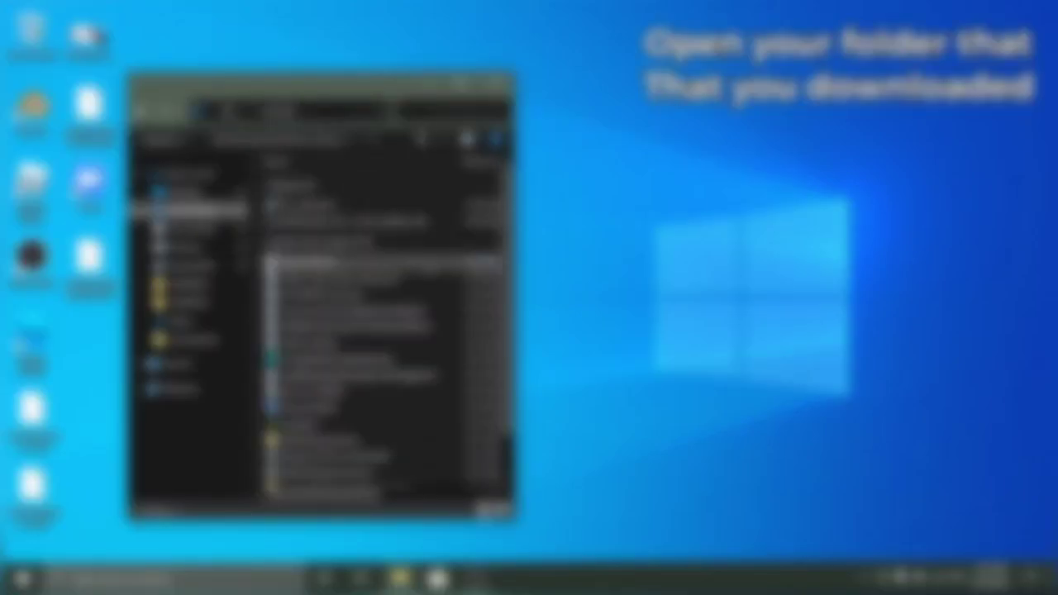
{"action": "scroll", "coordinate": [380, 347], "scroll_direction": "down", "scroll_amount": 3}
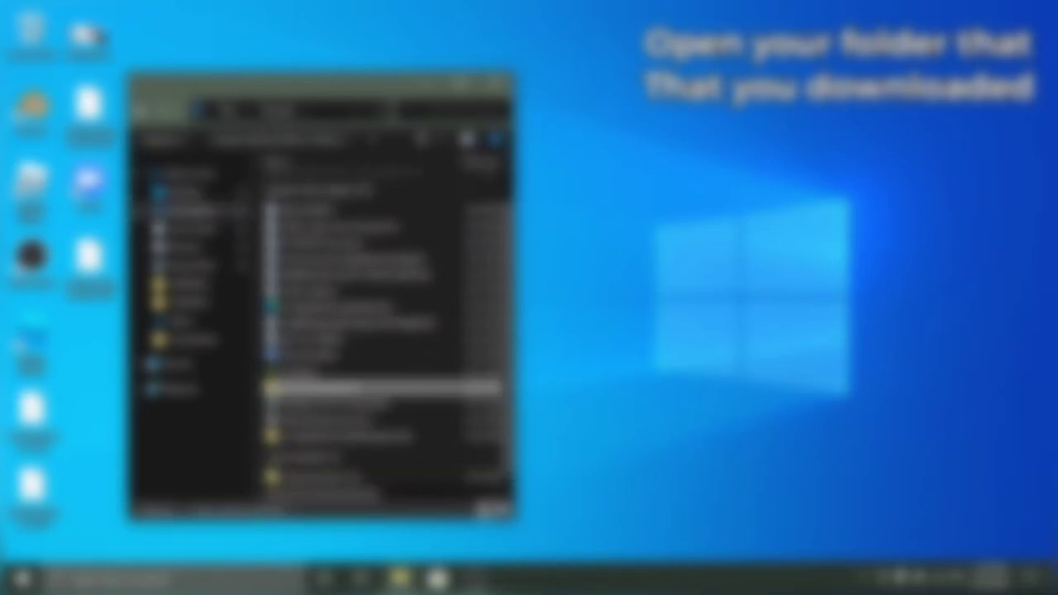
{"action": "double_click", "coordinate": [306, 387]}
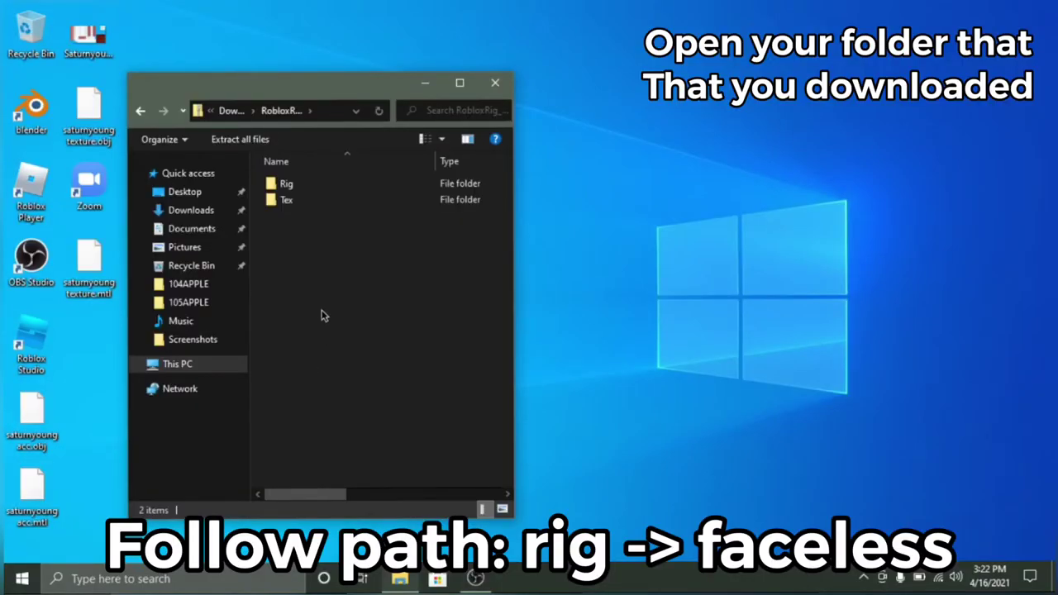
{"action": "double_click", "coordinate": [298, 188]}
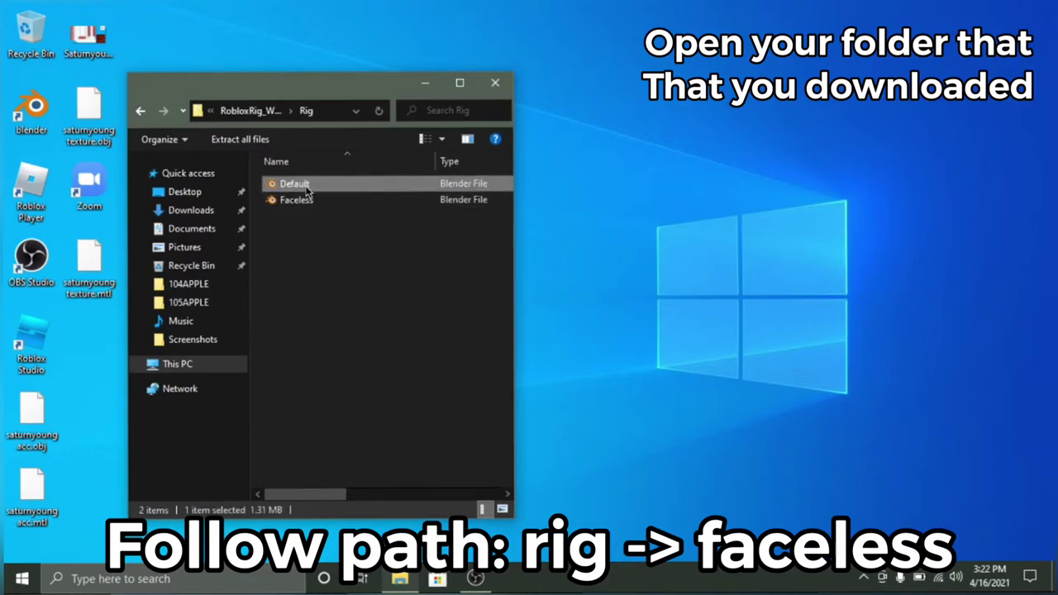
{"action": "left_click", "coordinate": [310, 207]}
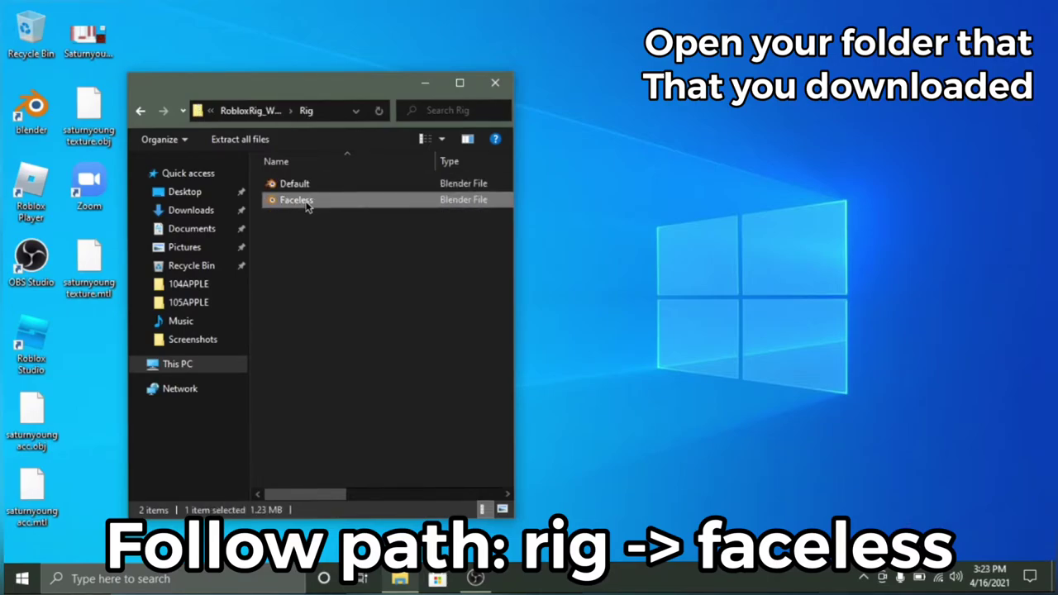
{"action": "double_click", "coordinate": [294, 202]}
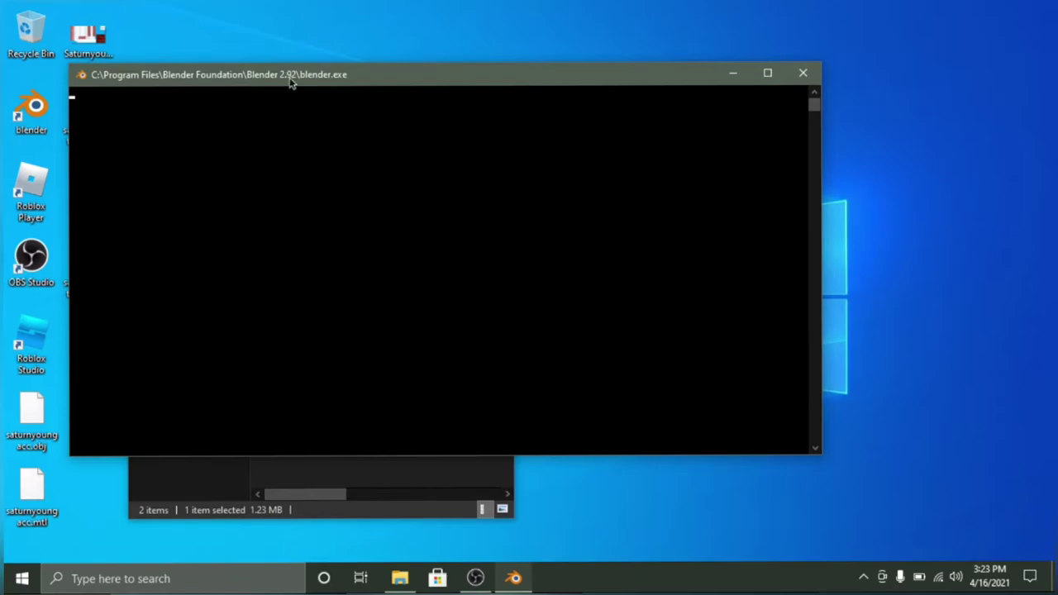
Step: Move the console aside and inspect the magenta character from front and back
{"action": "left_click_drag", "start_coordinate": [291, 80], "coordinate": [405, 73]}
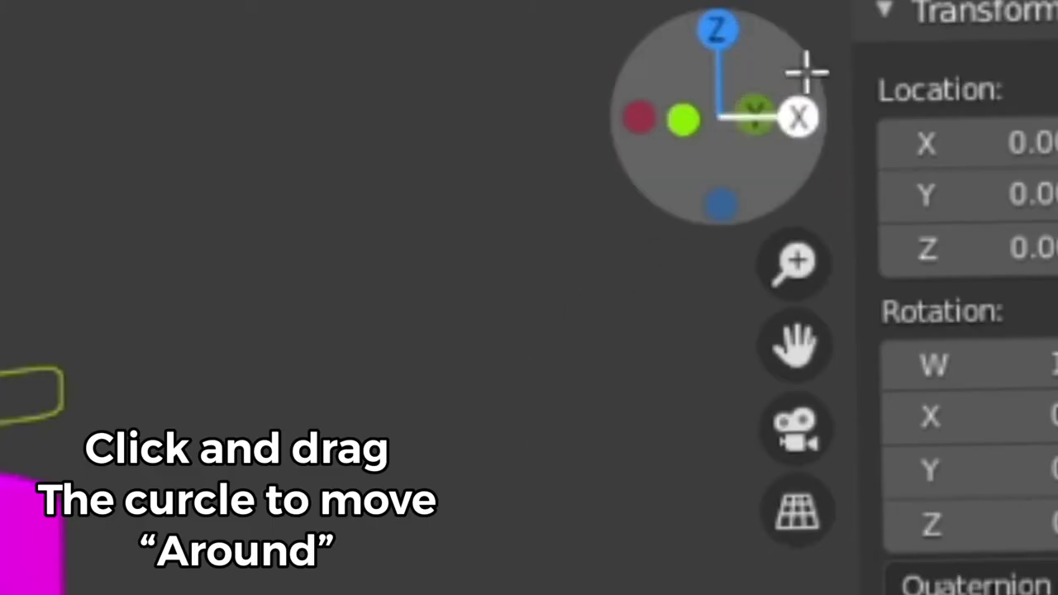
{"action": "mouse_move", "coordinate": [729, 172]}
{"action": "left_mouse_down"}
{"action": "mouse_move", "coordinate": [753, 110]}
{"action": "mouse_move", "coordinate": [682, 118]}
{"action": "mouse_move", "coordinate": [756, 124]}
{"action": "left_mouse_up"}
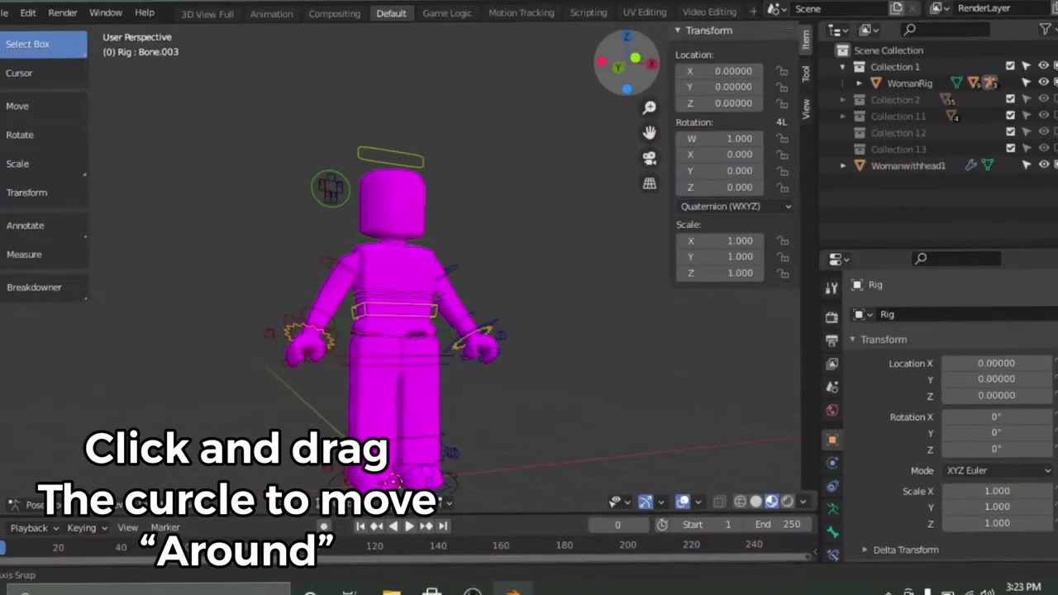
{"action": "mouse_move", "coordinate": [620, 66]}
{"action": "left_mouse_down"}
{"action": "mouse_move", "coordinate": [636, 63]}
{"action": "mouse_move", "coordinate": [595, 68]}
{"action": "mouse_move", "coordinate": [637, 116]}
{"action": "left_mouse_up"}
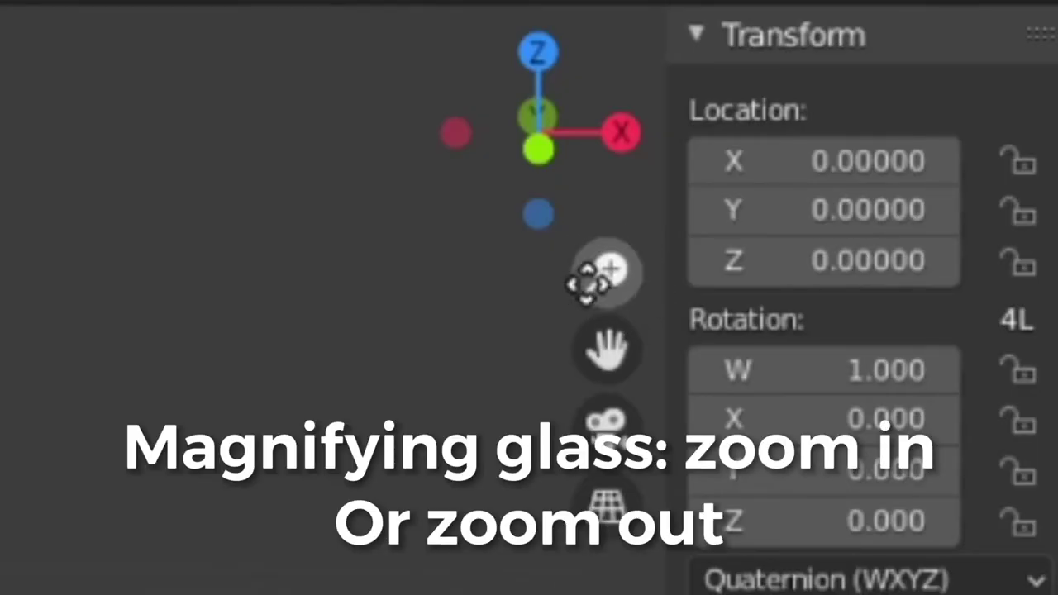
{"action": "left_click_drag", "start_coordinate": [622, 285], "coordinate": [622, 298]}
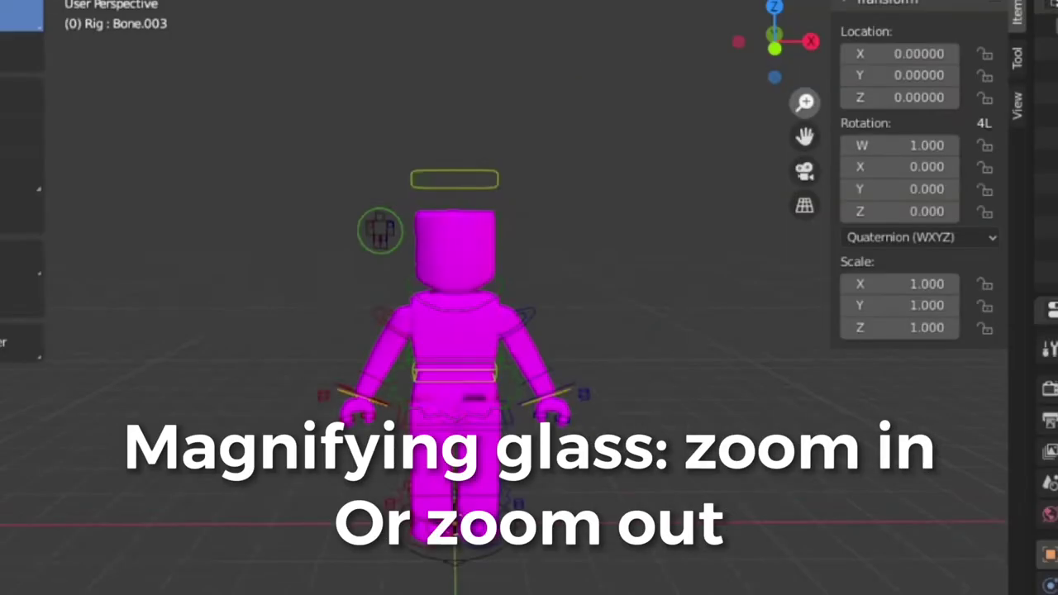
{"action": "left_click_drag", "start_coordinate": [804, 102], "coordinate": [805, 116]}
{"action": "left_click_drag", "start_coordinate": [785, 34], "coordinate": [785, 66]}
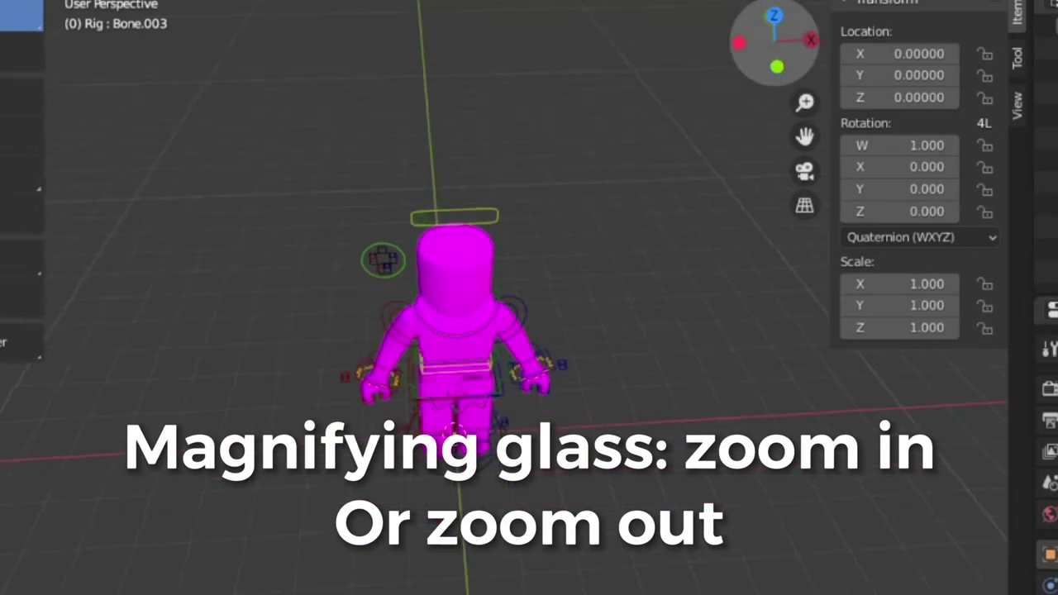
{"action": "left_click_drag", "start_coordinate": [804, 102], "coordinate": [804, 107]}
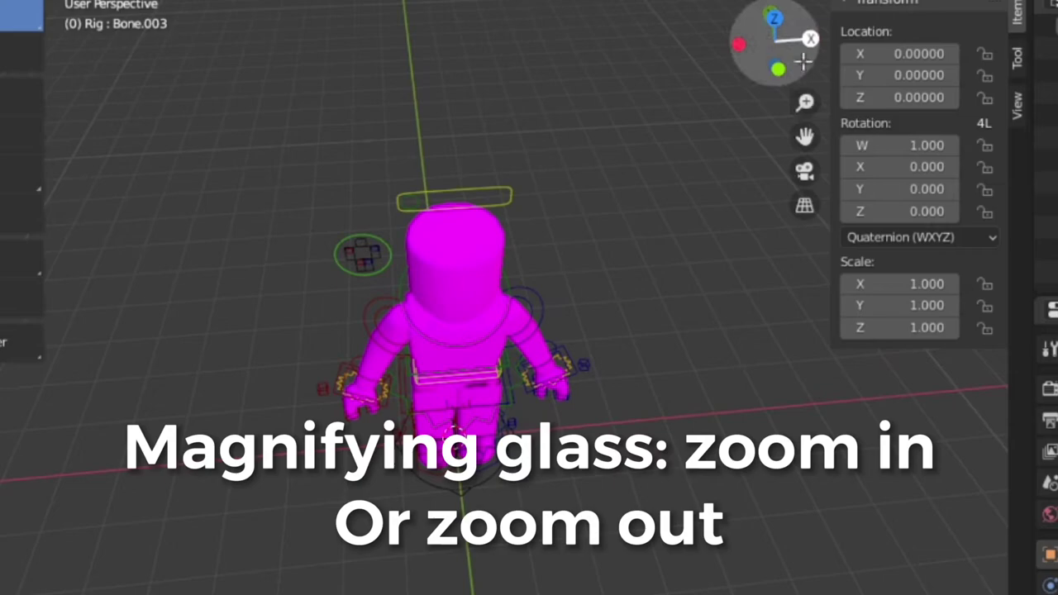
{"action": "left_click_drag", "start_coordinate": [773, 69], "coordinate": [774, 54]}
{"action": "left_click", "coordinate": [774, 54]}
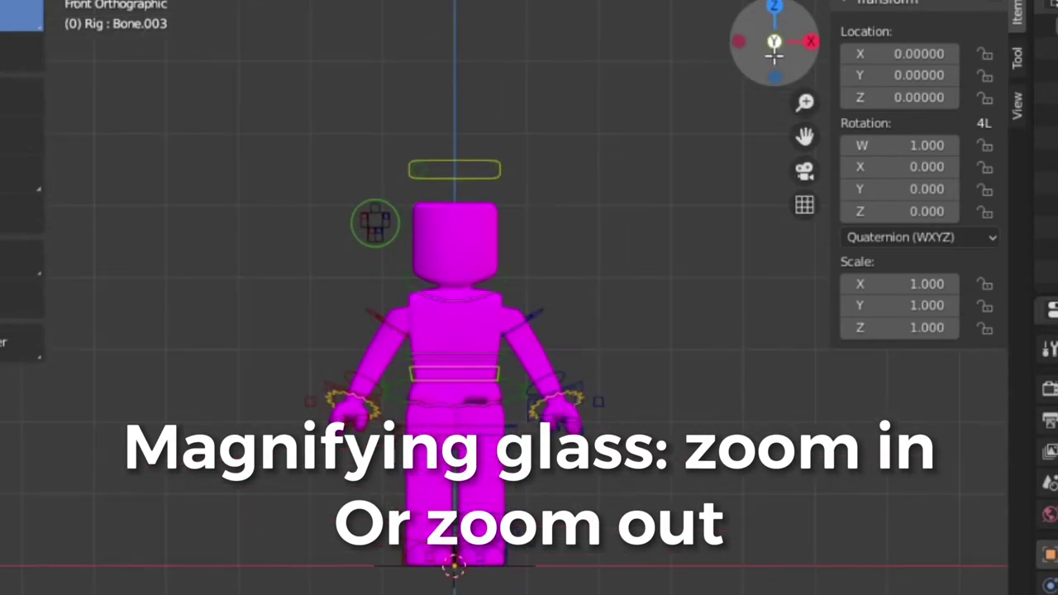
{"action": "left_click", "coordinate": [774, 51]}
{"action": "left_click", "coordinate": [774, 49]}
{"action": "left_click_drag", "start_coordinate": [774, 49], "coordinate": [773, 55]}
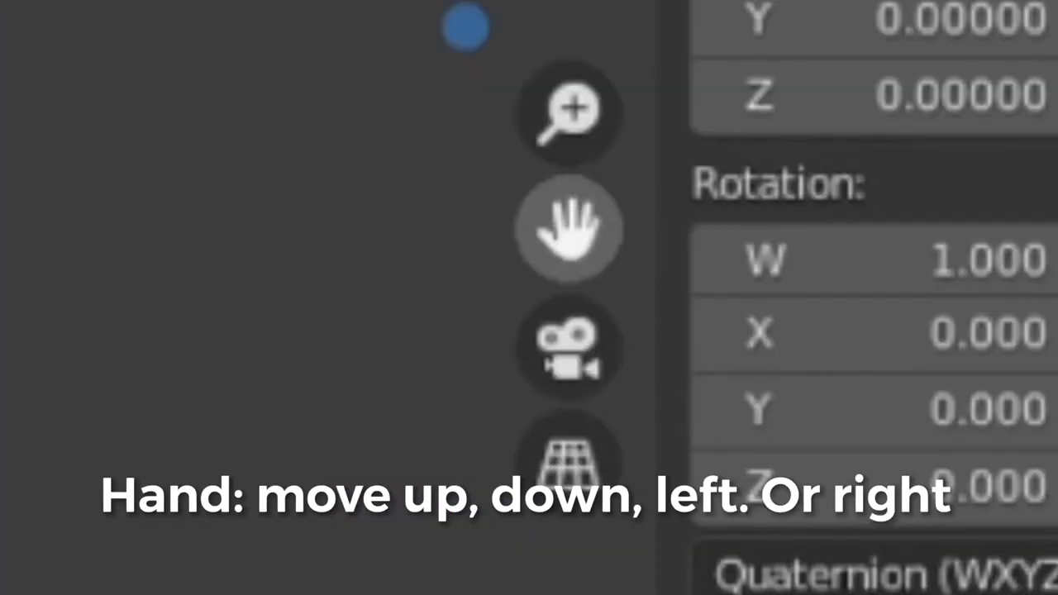
{"action": "left_click_drag", "start_coordinate": [569, 228], "coordinate": [569, 229]}
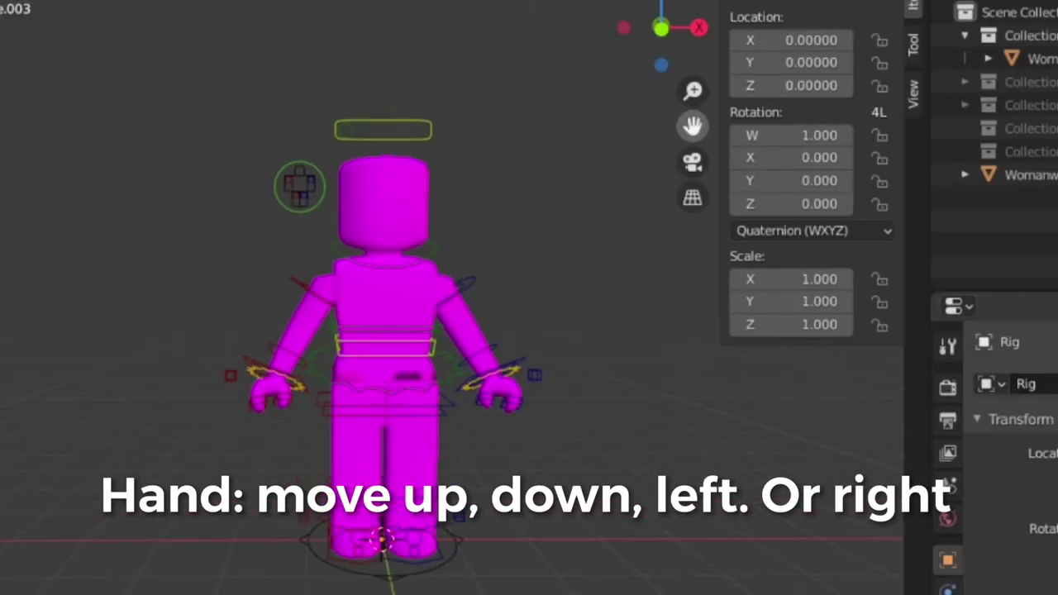
{"action": "left_click_drag", "start_coordinate": [569, 228], "coordinate": [568, 228]}
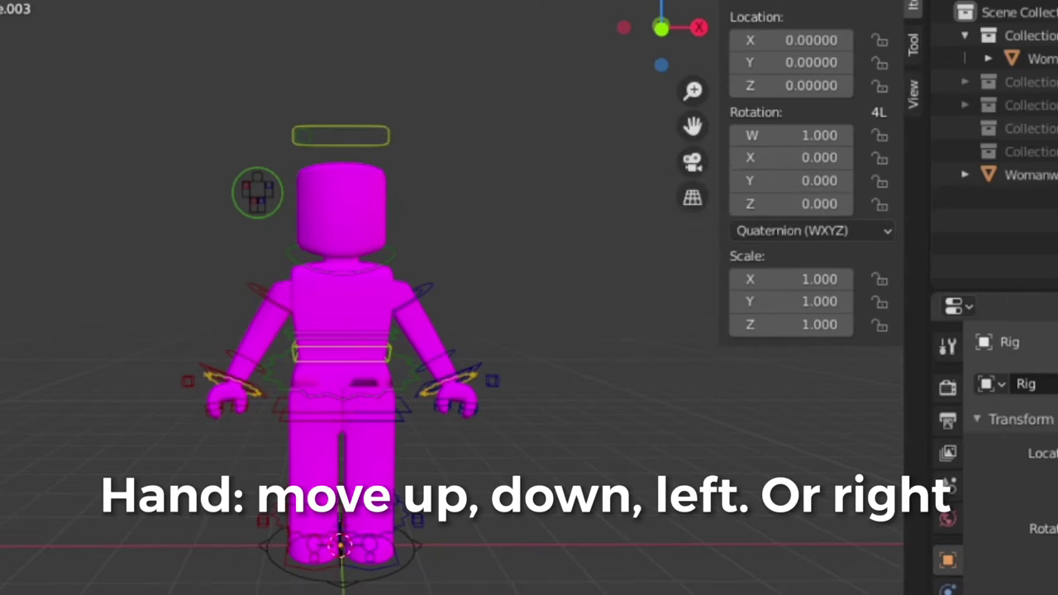
Step: Take the rig out of Pose Mode into Object Mode and use a perspective view
{"action": "key", "text": "ctrl+Tab"}
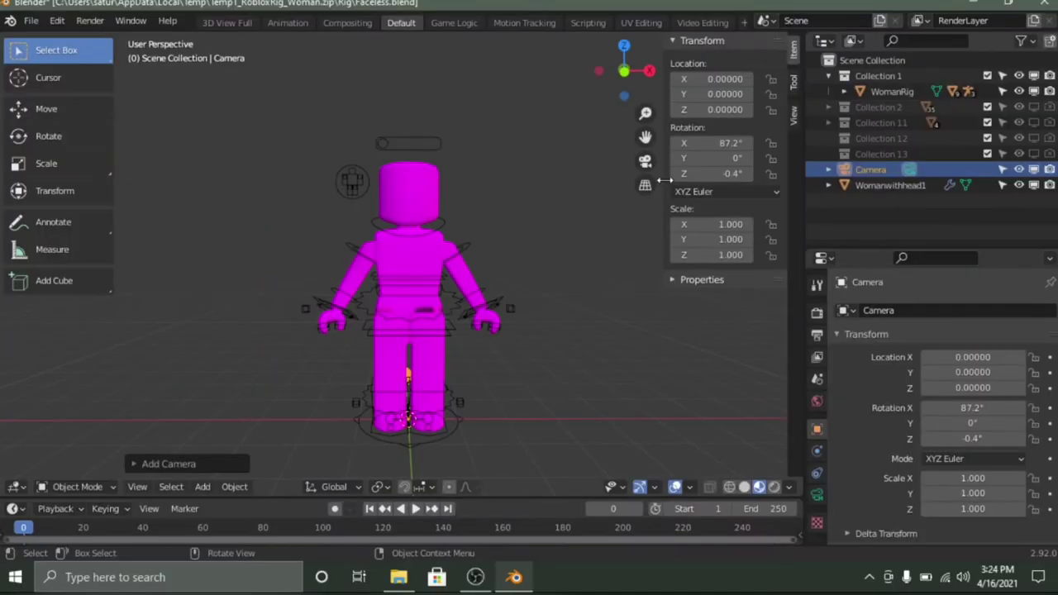
{"action": "left_click", "coordinate": [646, 185]}
{"action": "left_click", "coordinate": [646, 186]}
{"action": "left_click", "coordinate": [645, 185]}
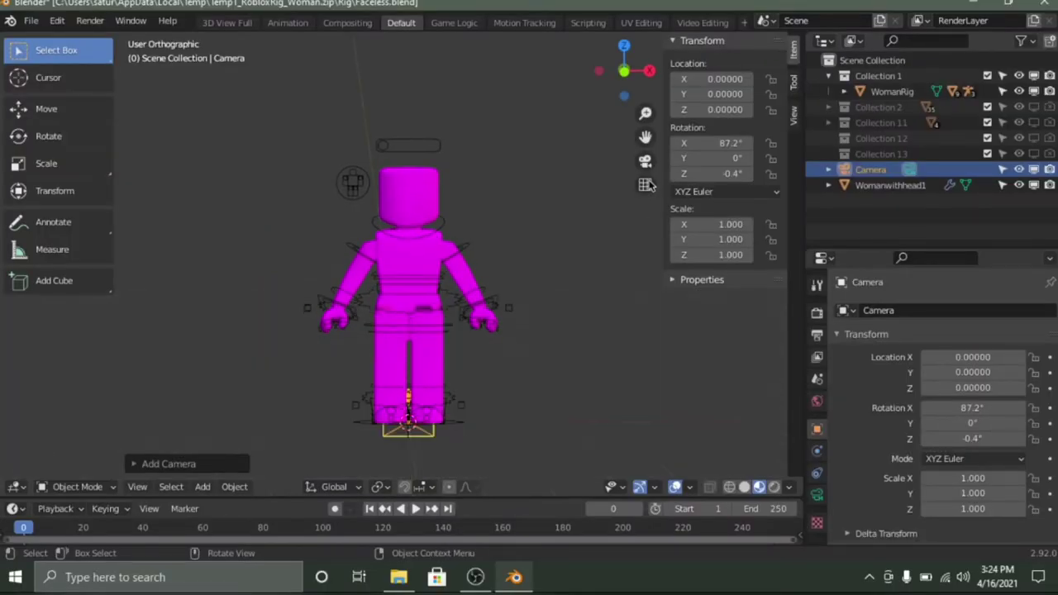
{"action": "left_click", "coordinate": [645, 185]}
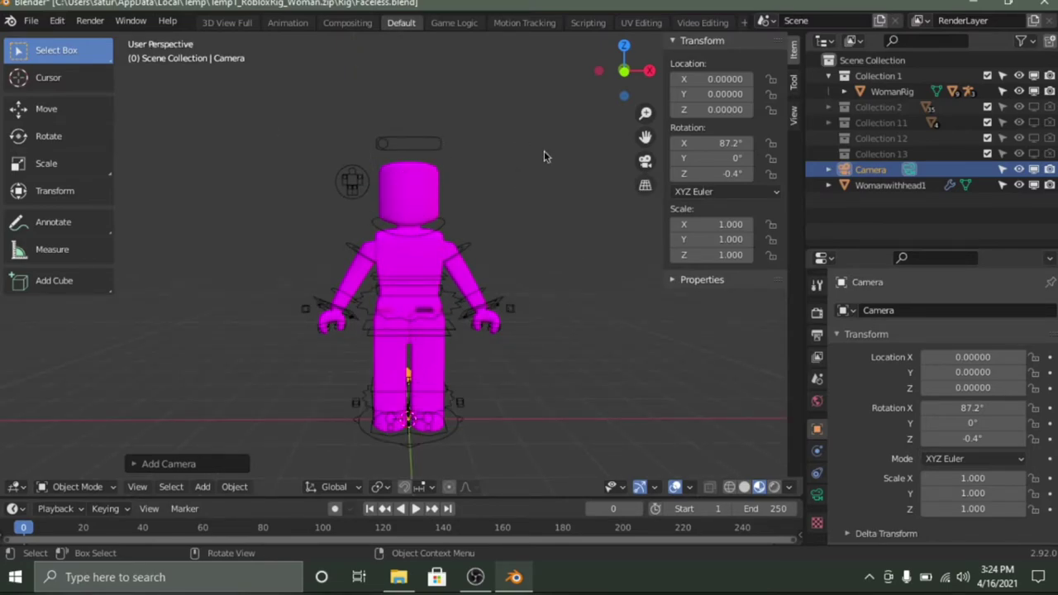
{"action": "mouse_move", "coordinate": [626, 73]}
{"action": "left_mouse_down"}
{"action": "mouse_move", "coordinate": [638, 76]}
{"action": "mouse_move", "coordinate": [627, 73]}
{"action": "left_mouse_up"}
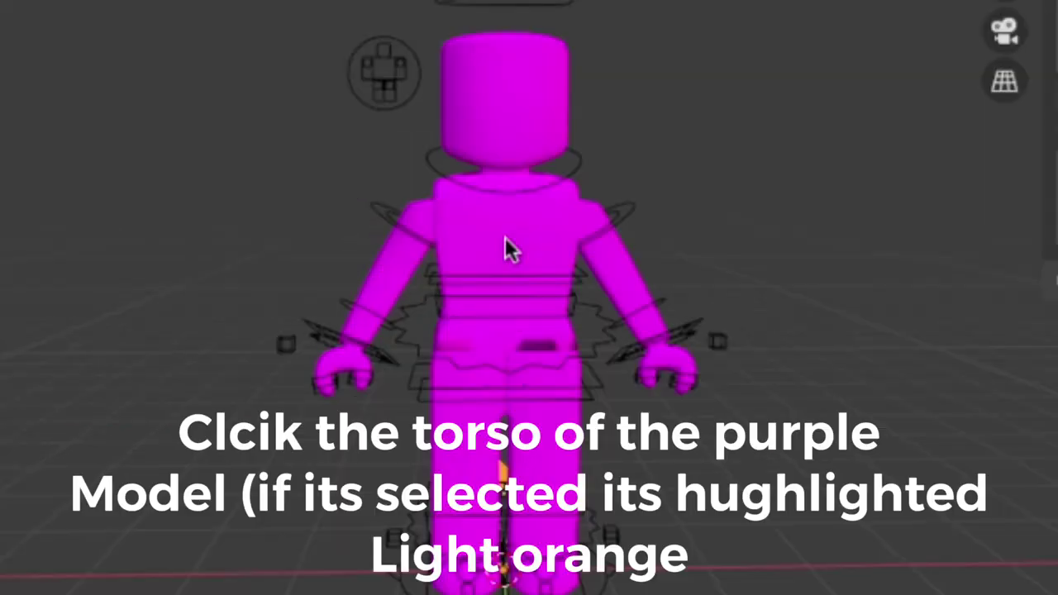
Step: Select the torso and show its Rigcreationsgirl1Mtl nodes in a Shader Editor, zoomed to the Texture node
{"action": "left_click", "coordinate": [411, 263]}
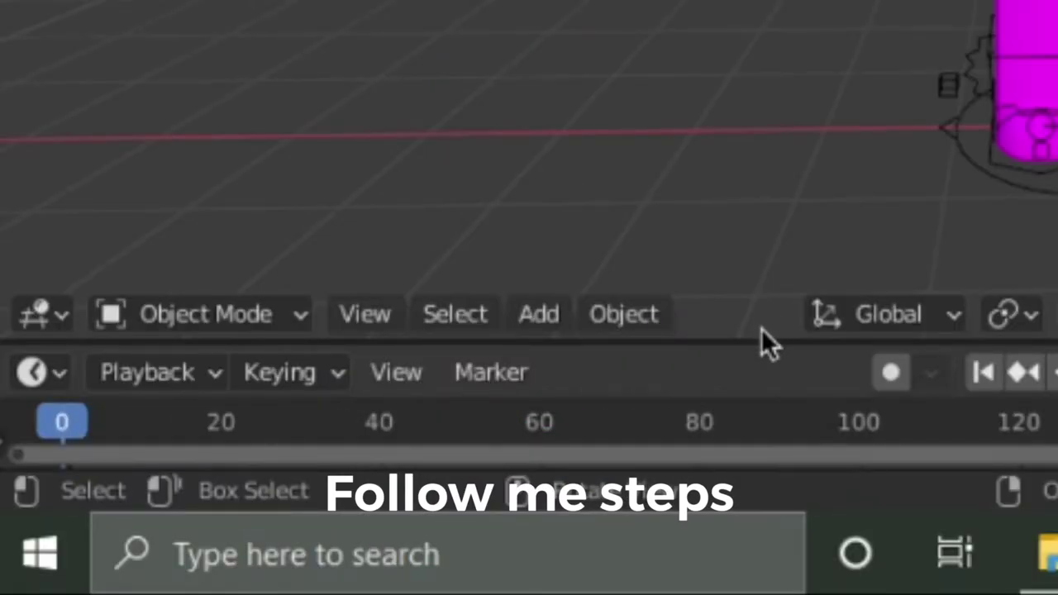
{"action": "mouse_move", "coordinate": [760, 342]}
{"action": "left_mouse_down"}
{"action": "mouse_move", "coordinate": [752, 317]}
{"action": "mouse_move", "coordinate": [764, 17]}
{"action": "left_mouse_up"}
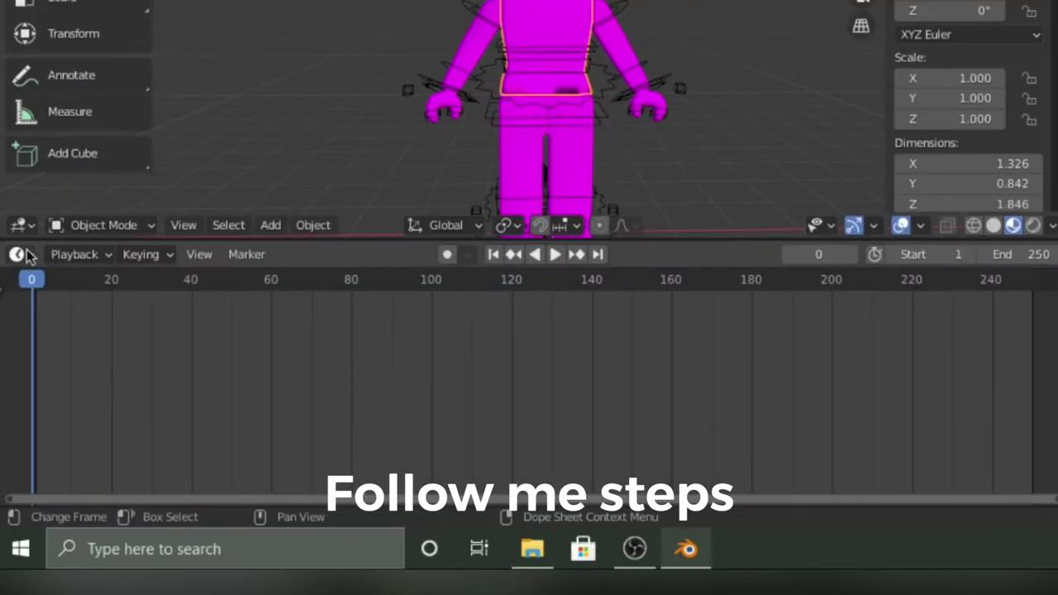
{"action": "left_click", "coordinate": [19, 255]}
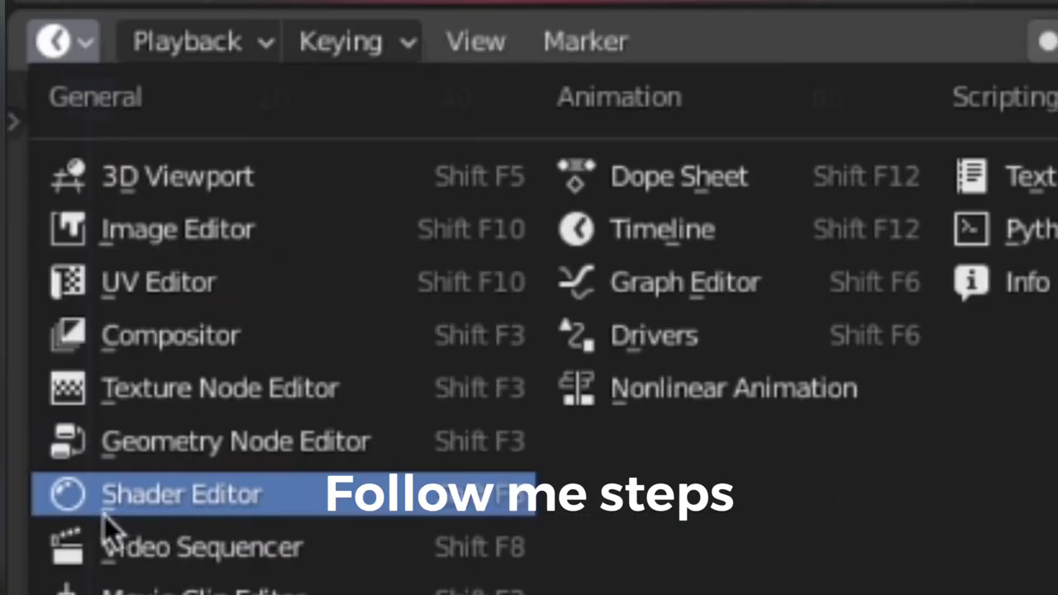
{"action": "left_click", "coordinate": [147, 494]}
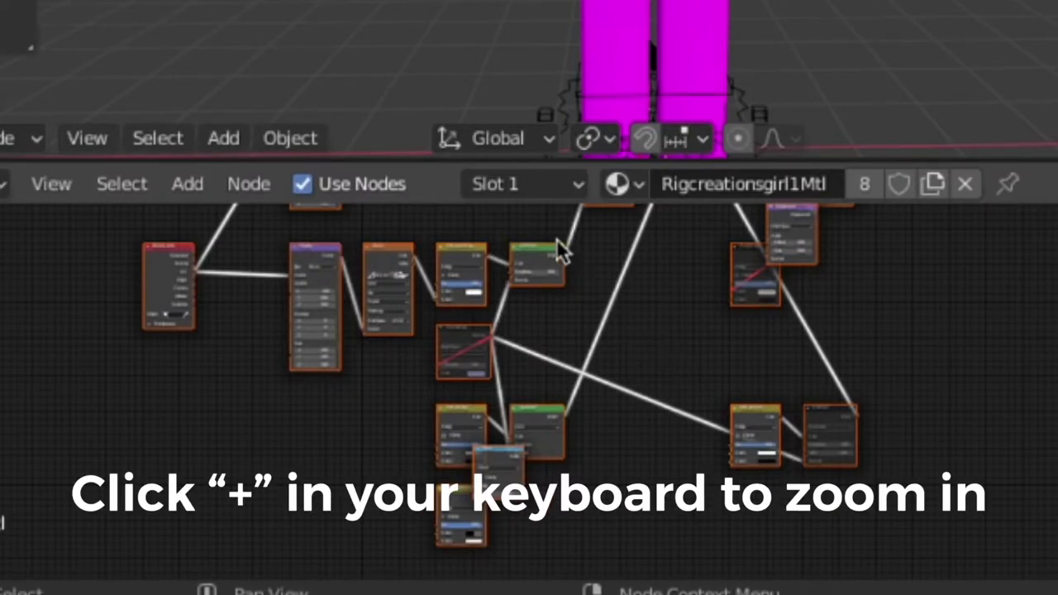
{"action": "key", "text": "KP_Add"}
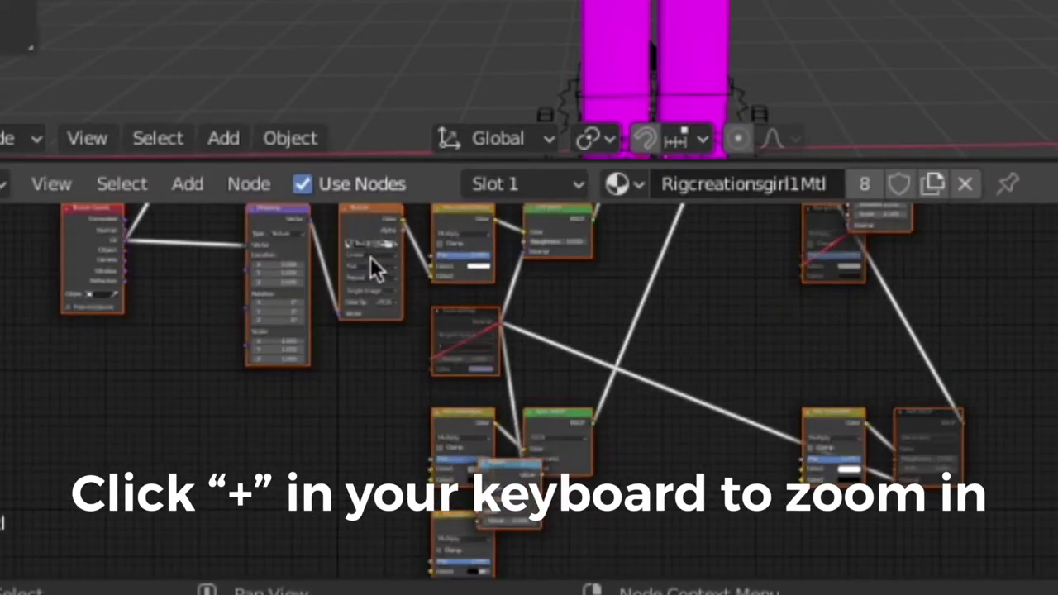
{"action": "key", "text": "KP_Add"}
{"action": "key", "text": "KP_Add"}
{"action": "key", "text": "KP_Add"}
{"action": "key", "text": "KP_Add"}
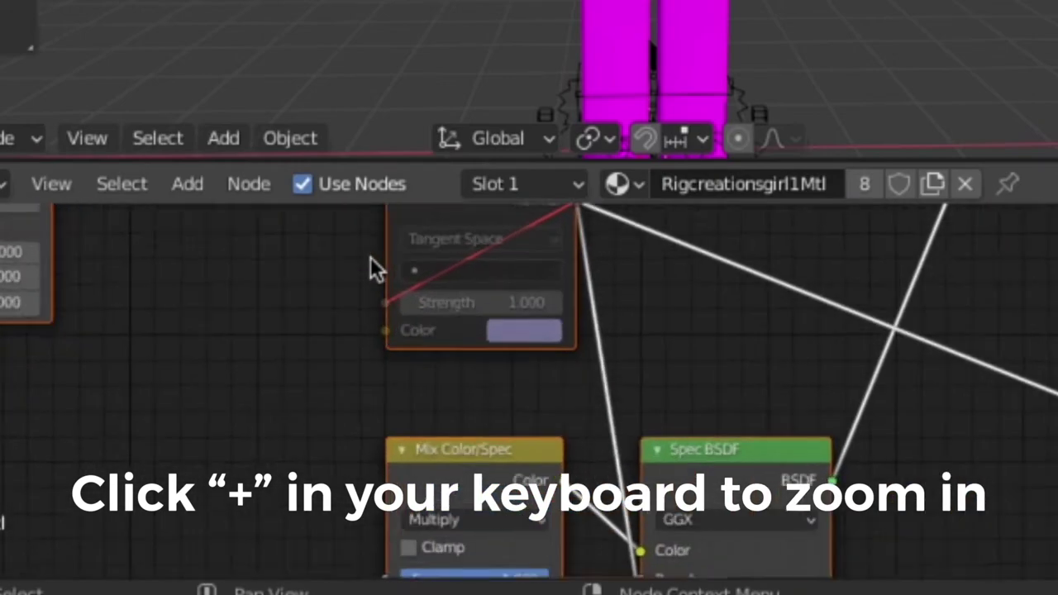
{"action": "key", "text": "KP_Add"}
{"action": "key", "text": "KP_Add"}
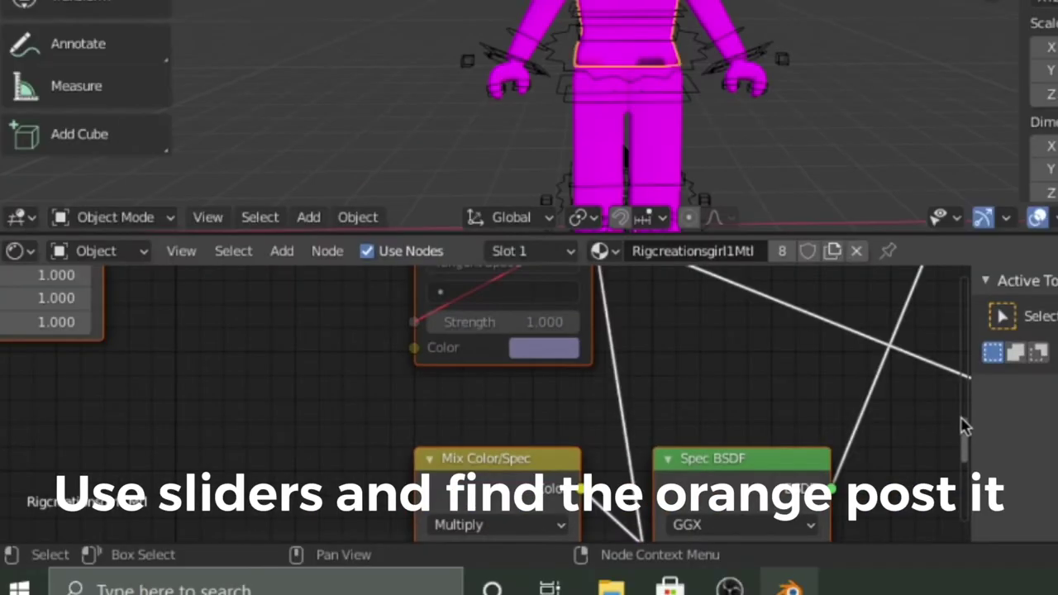
{"action": "left_click_drag", "start_coordinate": [965, 444], "coordinate": [973, 384]}
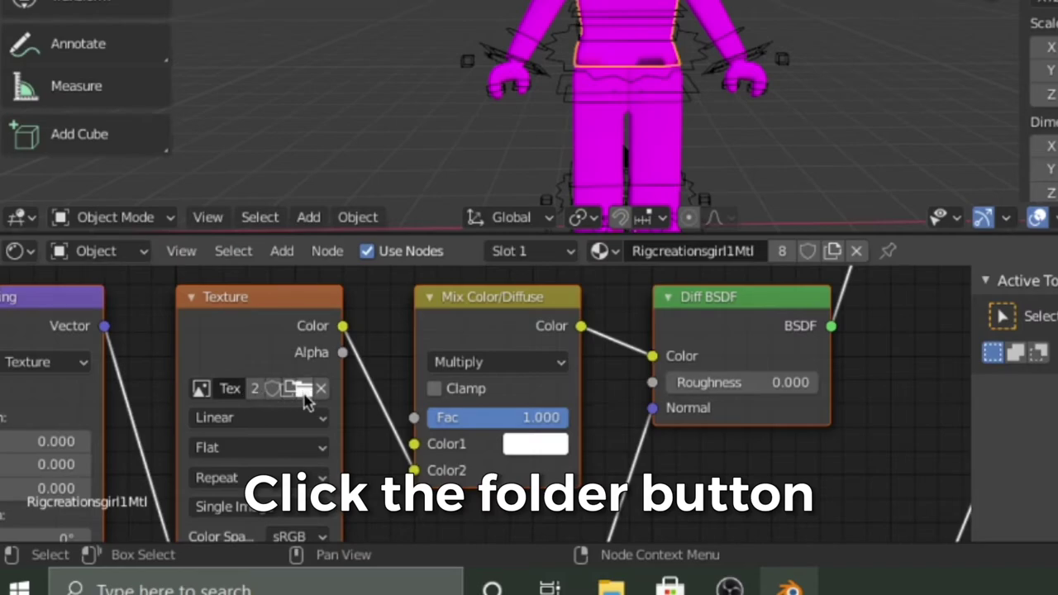
Step: Load the avatar's texture PNG from the Desktop into the Texture node
{"action": "left_click", "coordinate": [302, 390]}
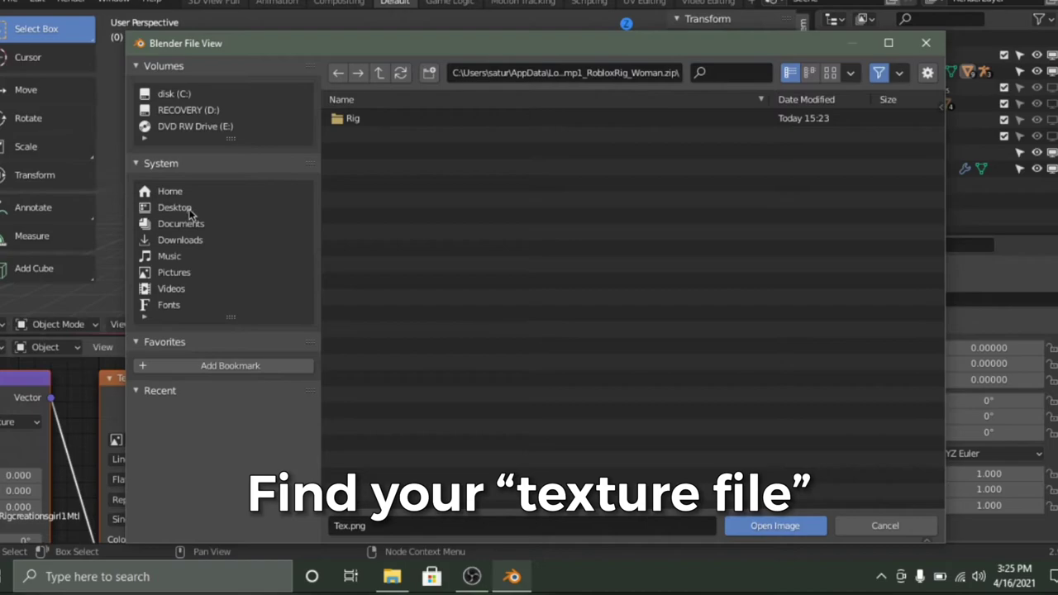
{"action": "left_click", "coordinate": [186, 207]}
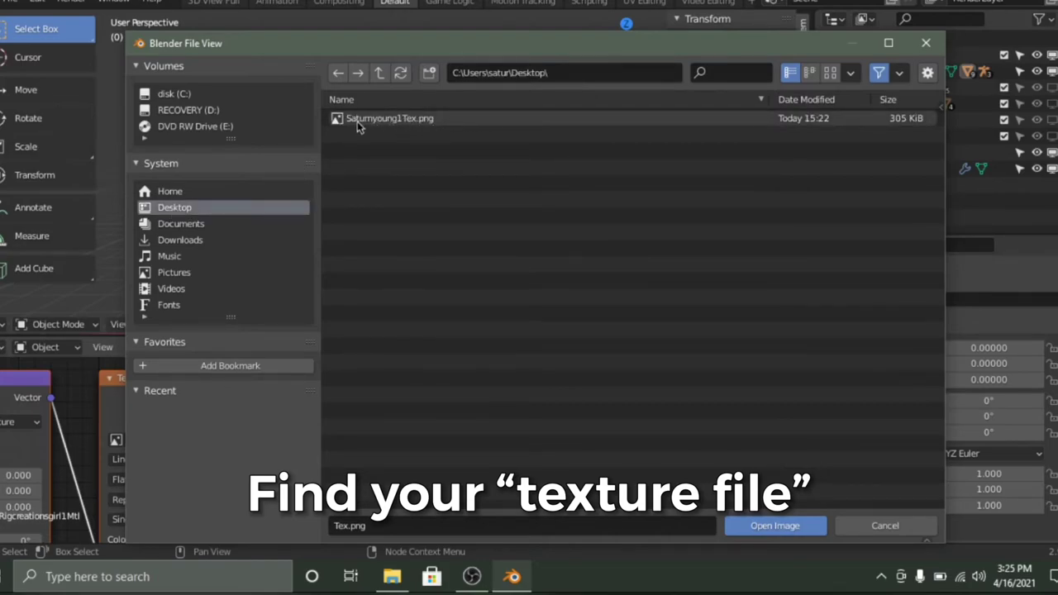
{"action": "double_click", "coordinate": [372, 120]}
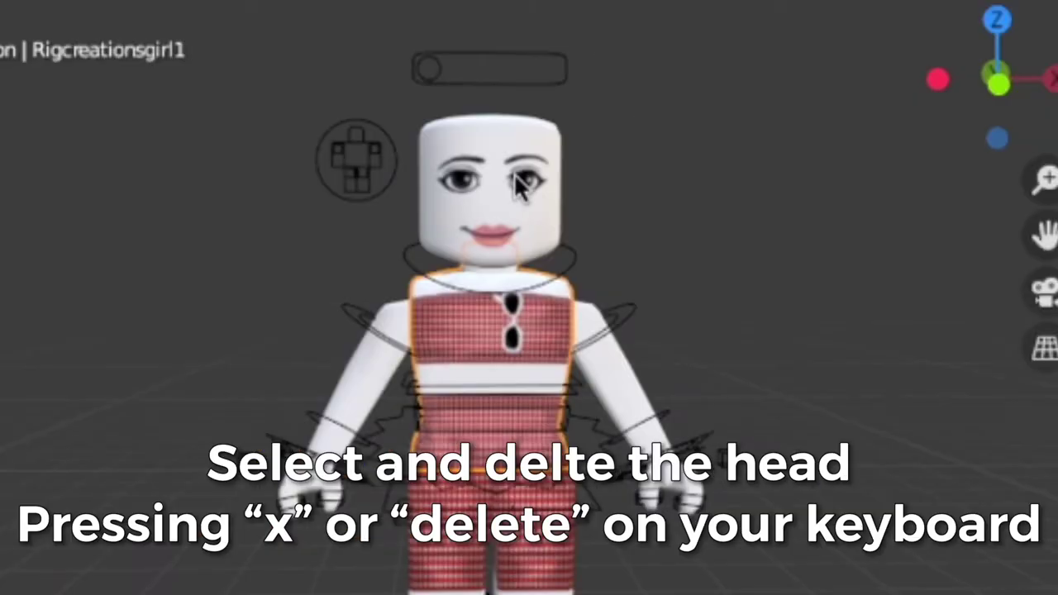
Step: Delete the original head and import the accessories 'acc' OBJ from the Desktop
{"action": "left_click", "coordinate": [417, 95]}
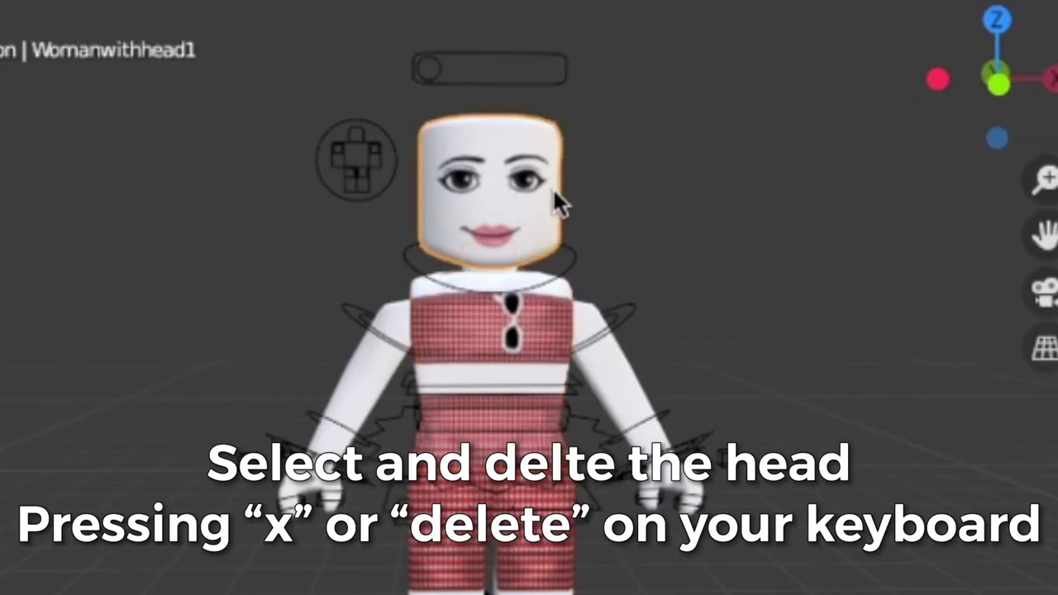
{"action": "key", "text": "Delete"}
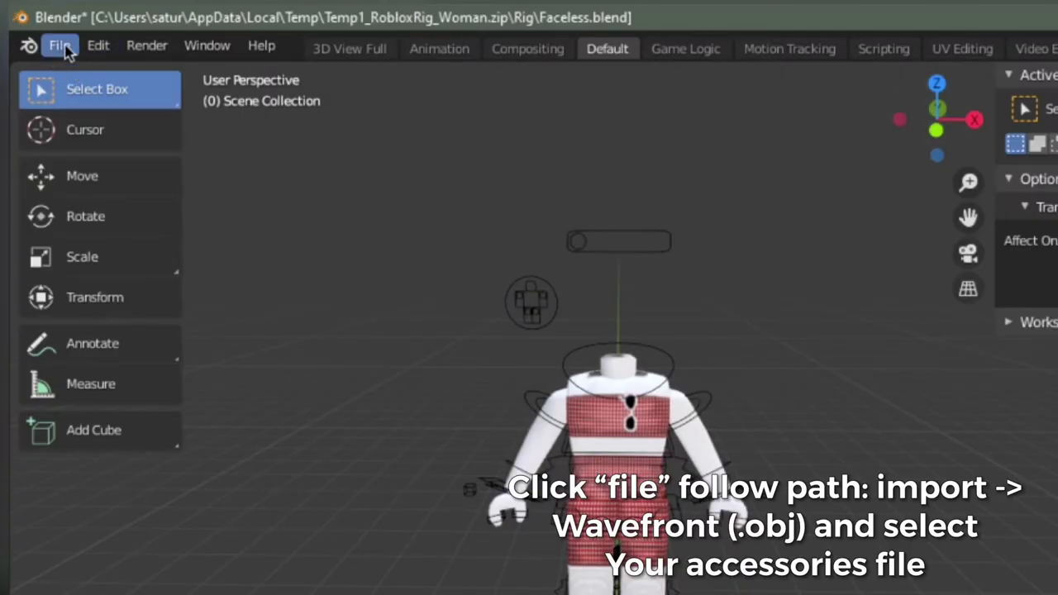
{"action": "left_click", "coordinate": [60, 47]}
{"action": "mouse_move", "coordinate": [149, 357]}
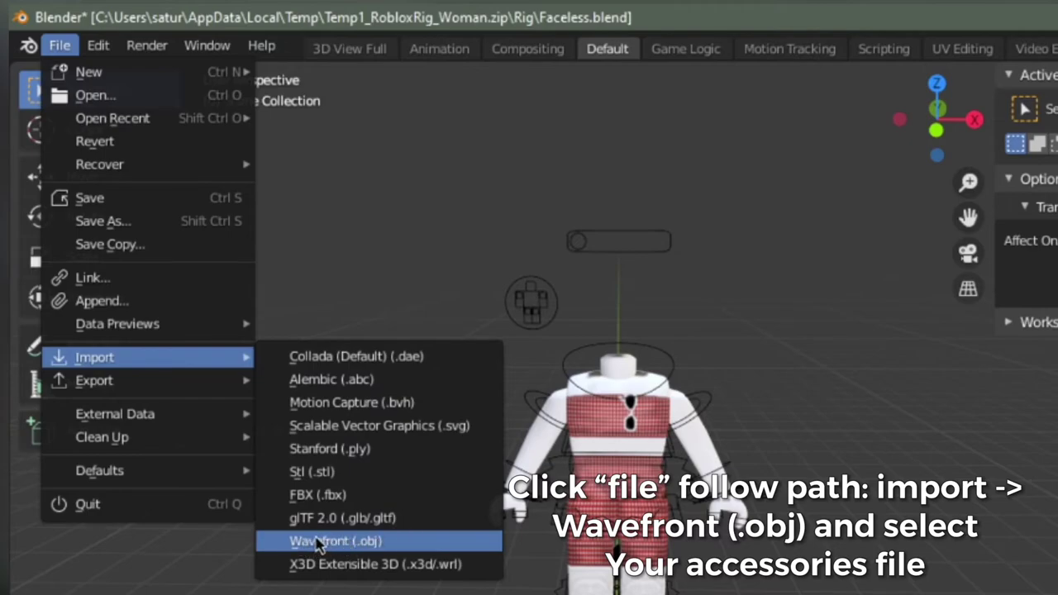
{"action": "left_click", "coordinate": [352, 543]}
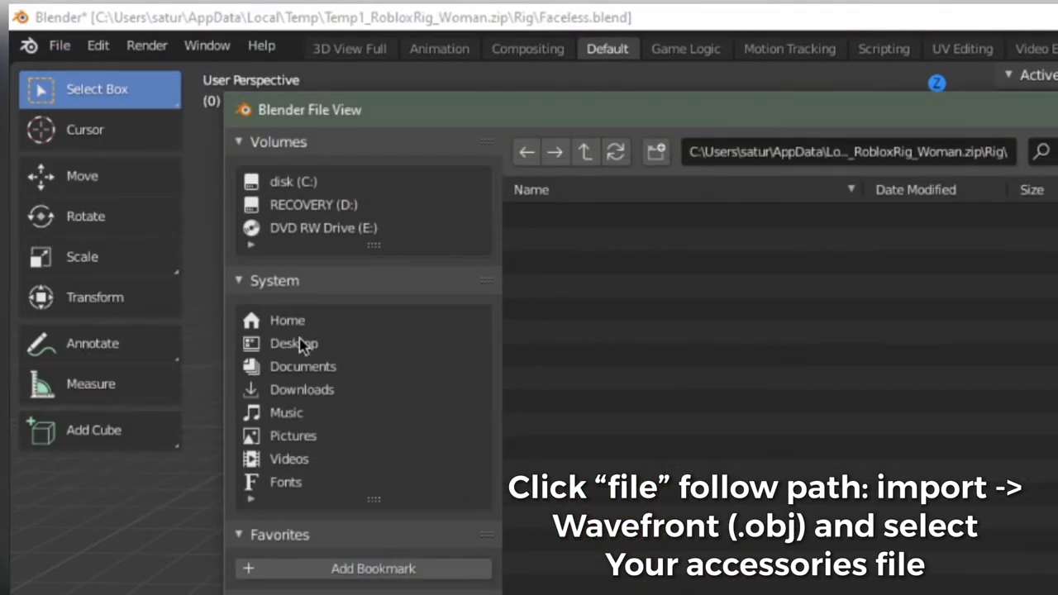
{"action": "left_click", "coordinate": [294, 346]}
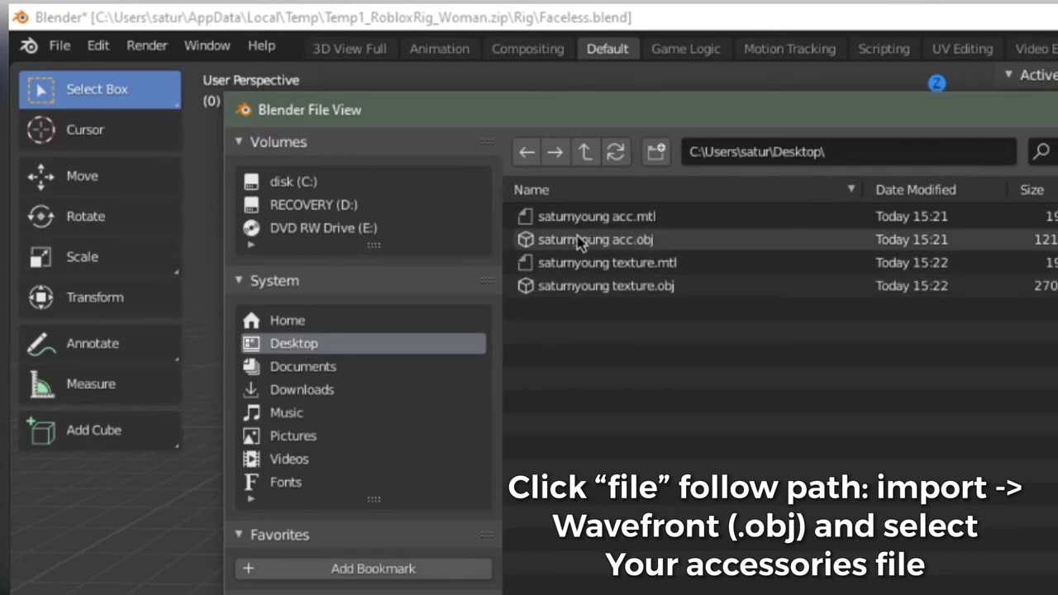
{"action": "double_click", "coordinate": [648, 240]}
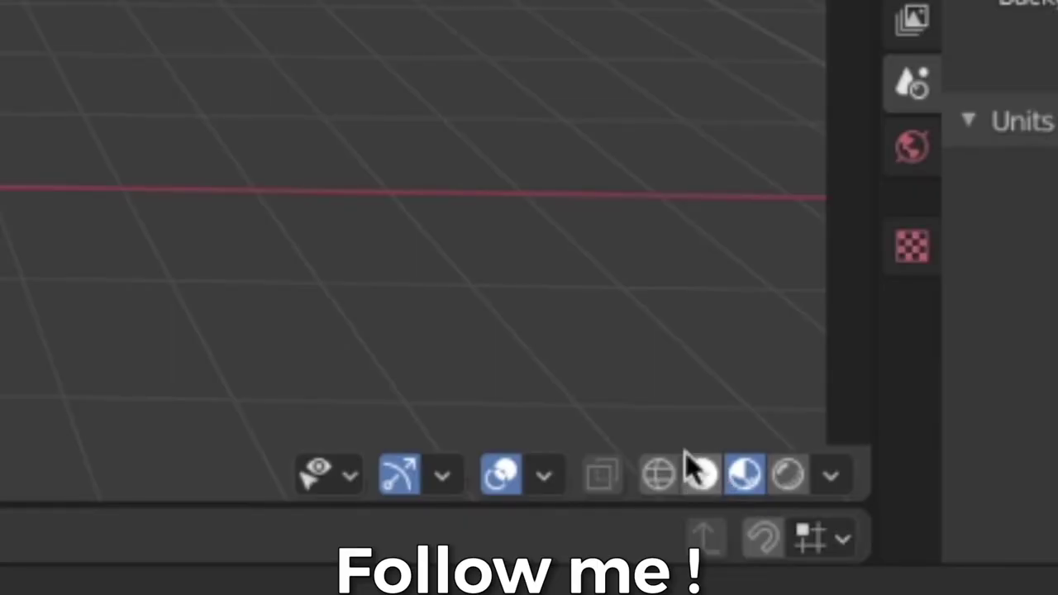
Step: Set the imported saturnyoung acc head's Z rotation to 180° so it faces forward with the body
{"action": "left_click", "coordinate": [705, 475]}
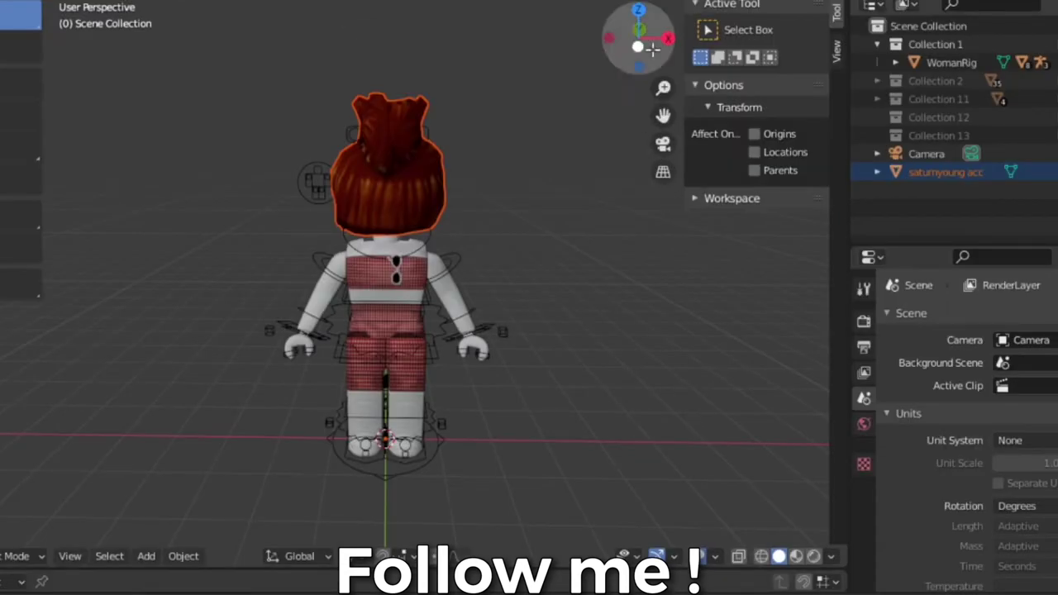
{"action": "mouse_move", "coordinate": [636, 37]}
{"action": "left_mouse_down"}
{"action": "mouse_move", "coordinate": [604, 42]}
{"action": "mouse_move", "coordinate": [649, 50]}
{"action": "left_mouse_up"}
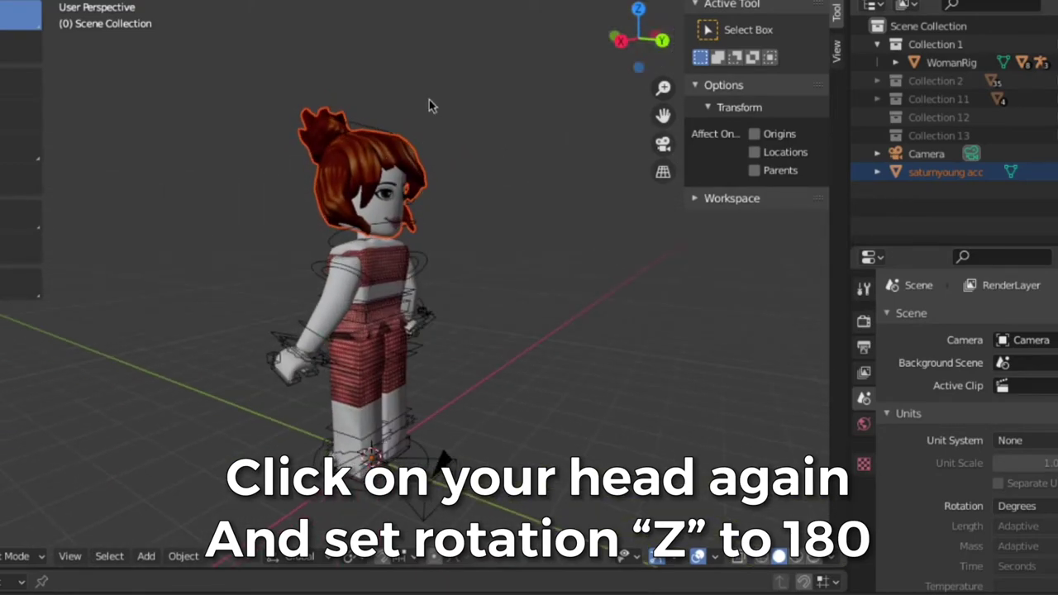
{"action": "left_click", "coordinate": [369, 184]}
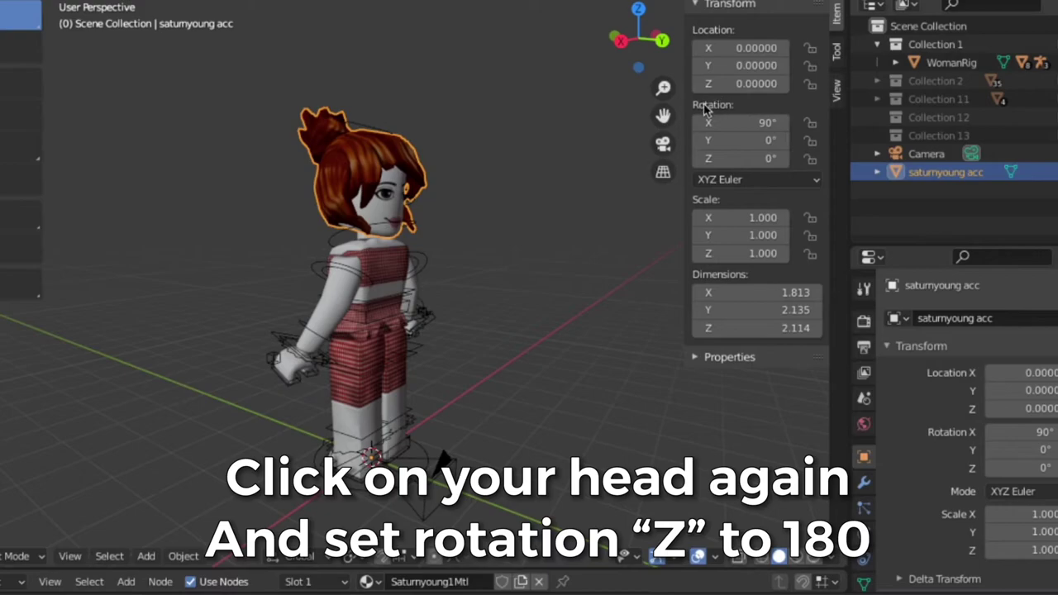
{"action": "left_click", "coordinate": [744, 158]}
{"action": "type", "text": "180"}
{"action": "key", "text": "Return"}
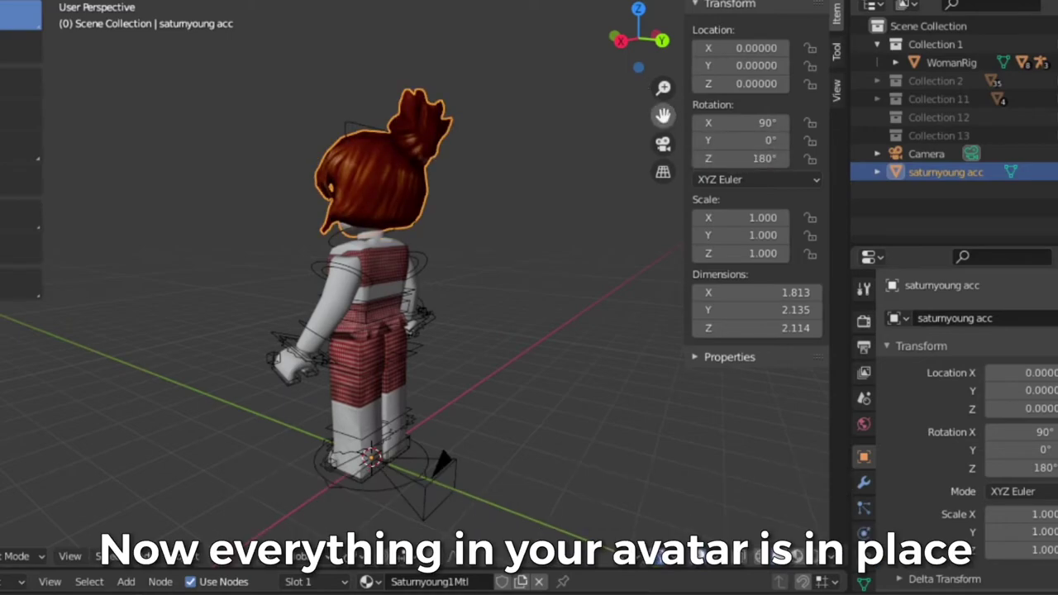
{"action": "left_click_drag", "start_coordinate": [621, 41], "coordinate": [699, 43]}
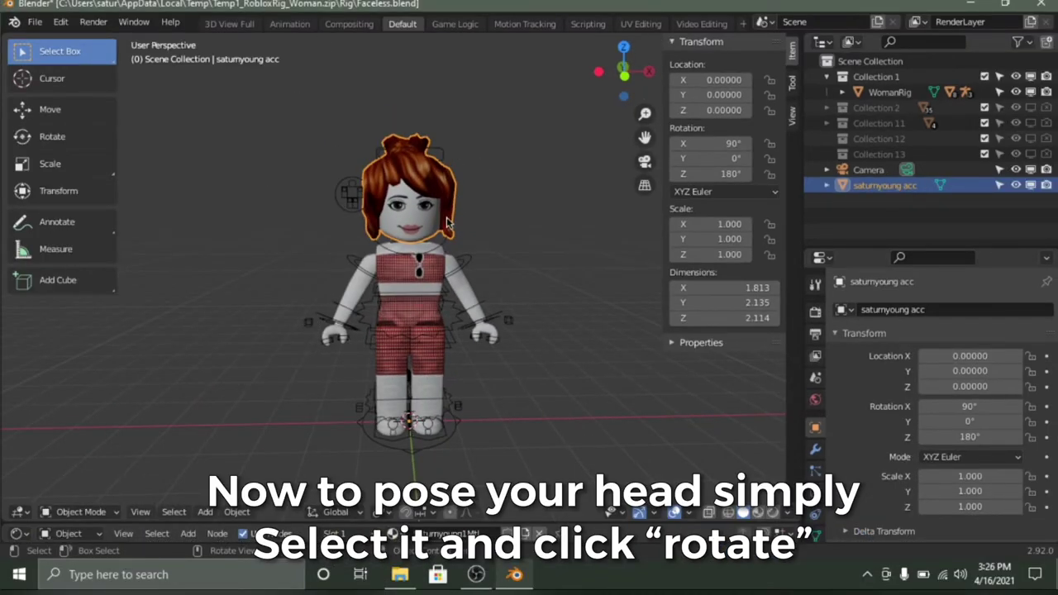
Step: Zoom in on the avatar and select the hair and head object
{"action": "left_click_drag", "start_coordinate": [645, 113], "coordinate": [569, 134]}
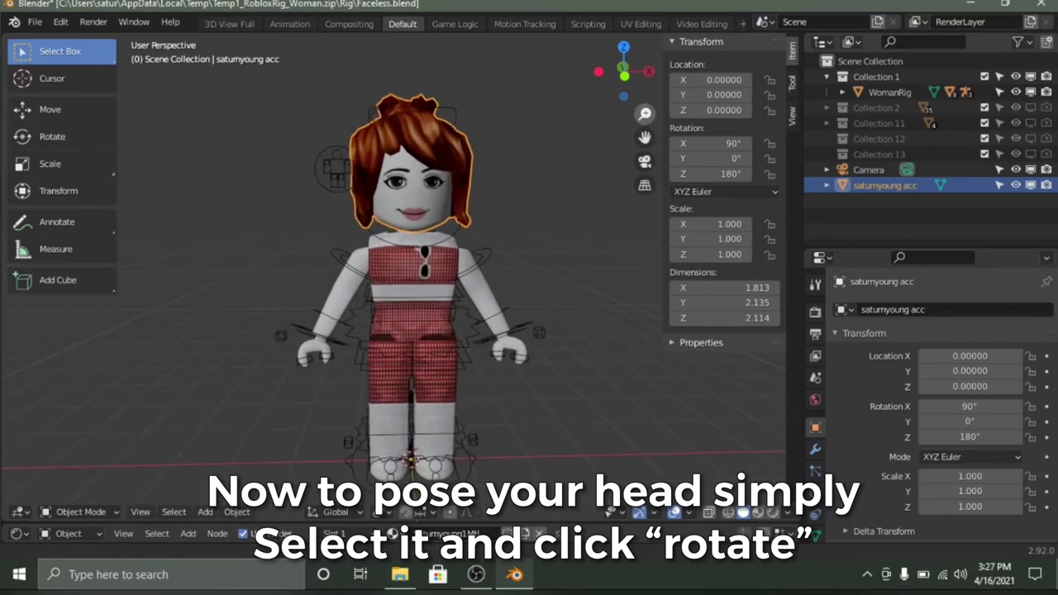
{"action": "left_click_drag", "start_coordinate": [624, 71], "coordinate": [627, 75]}
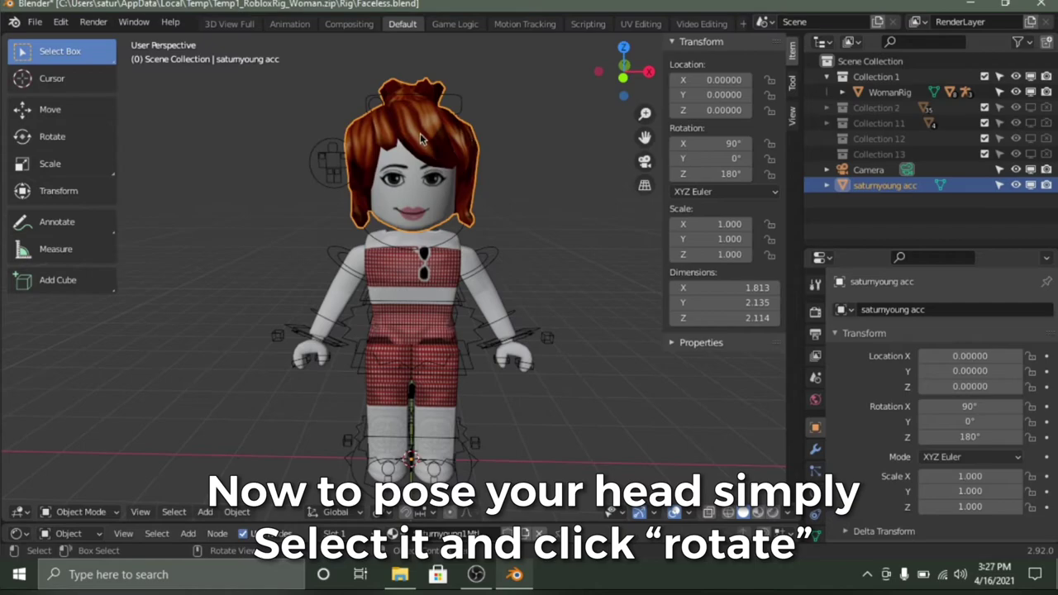
{"action": "left_click", "coordinate": [389, 273]}
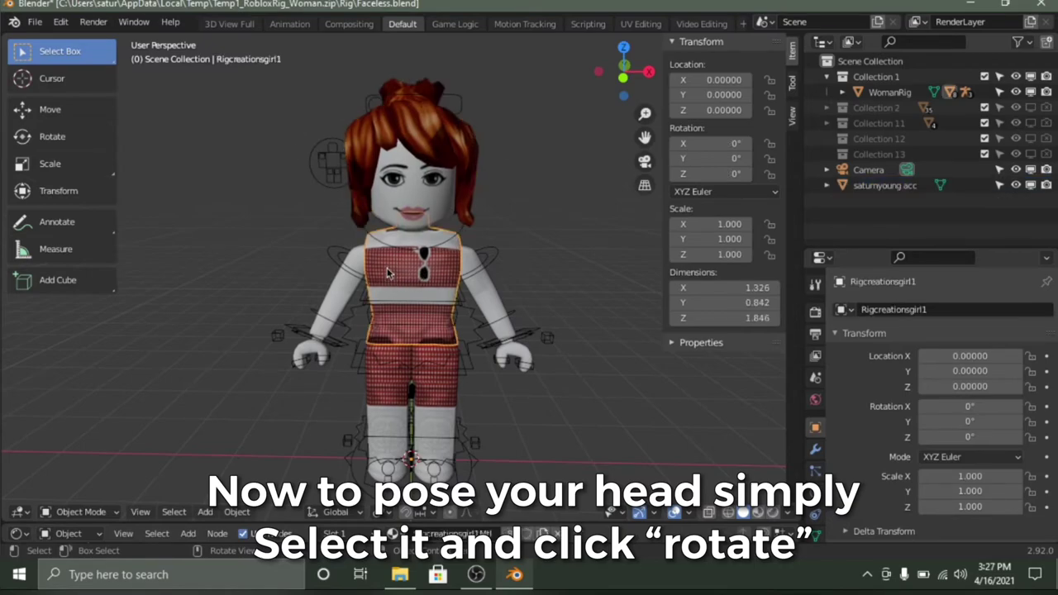
{"action": "left_click", "coordinate": [339, 304]}
{"action": "left_click", "coordinate": [455, 346]}
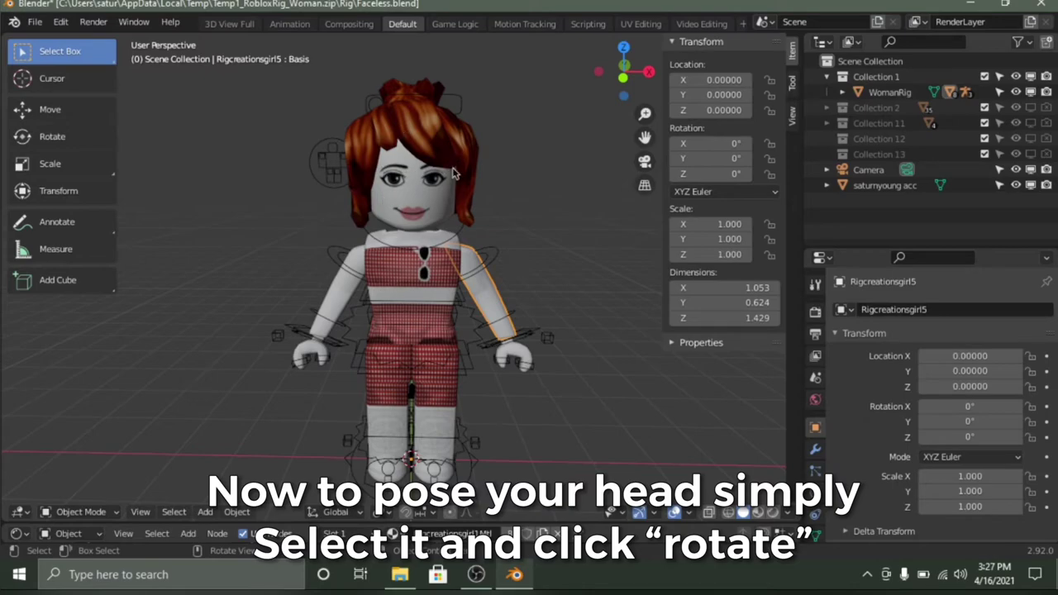
{"action": "left_click", "coordinate": [430, 199]}
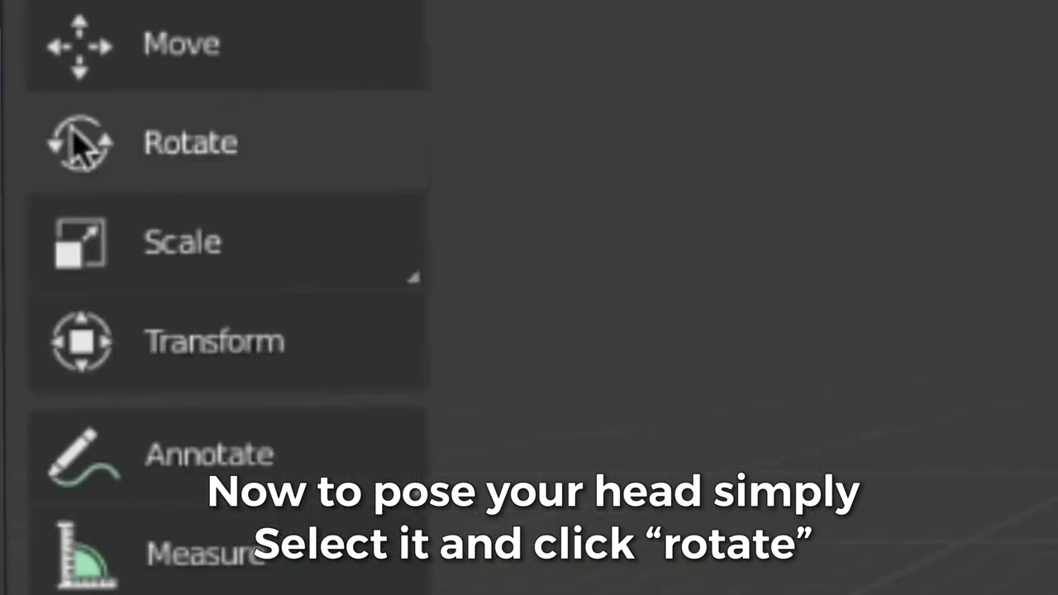
Step: Move the head's origin to its geometry centre, tilt the head left, then deselect it
{"action": "left_click", "coordinate": [189, 143]}
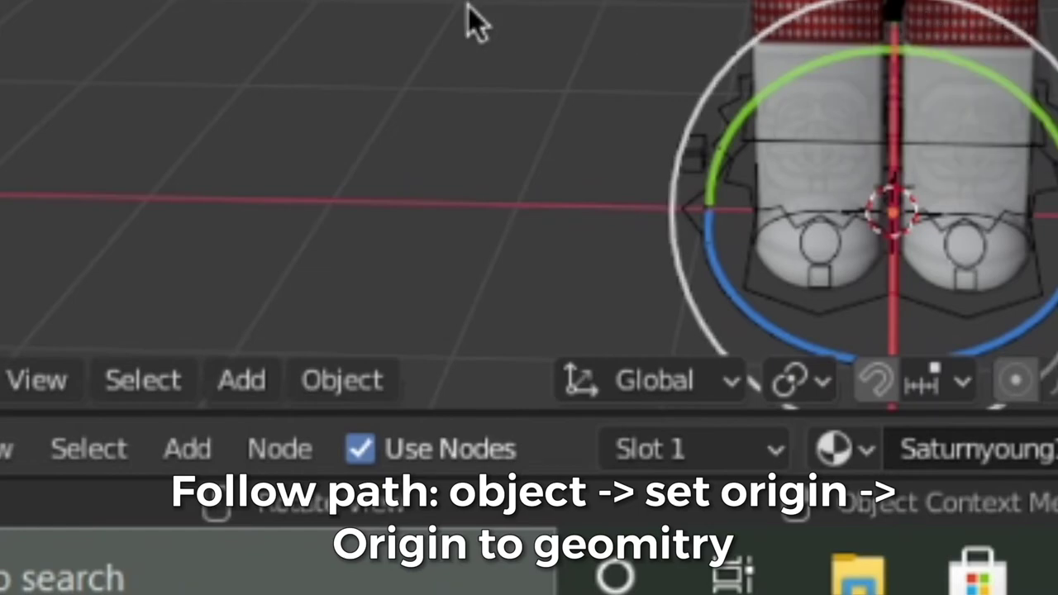
{"action": "left_click", "coordinate": [341, 400]}
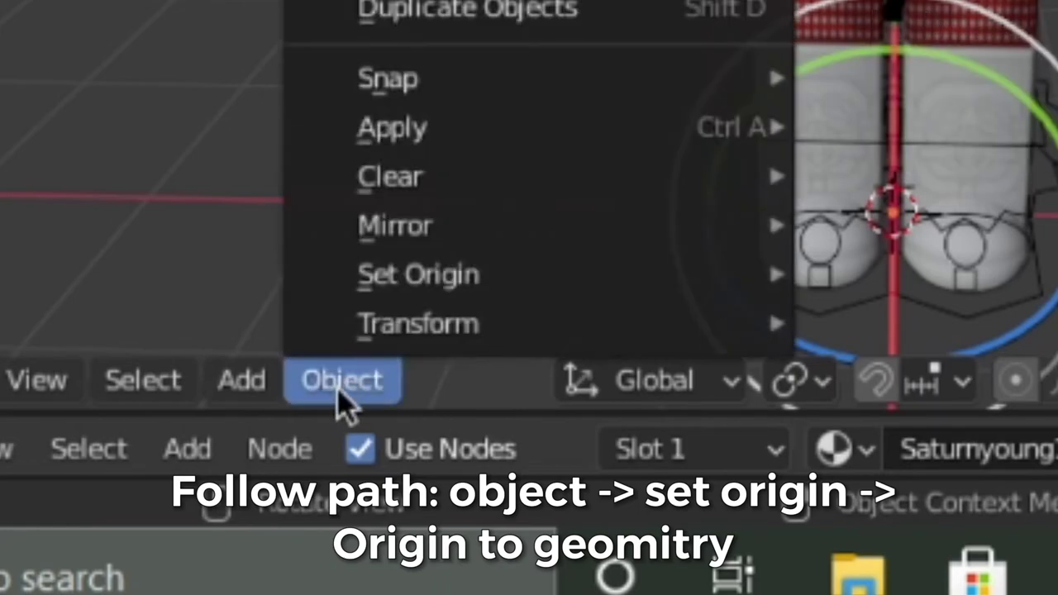
{"action": "mouse_move", "coordinate": [418, 274]}
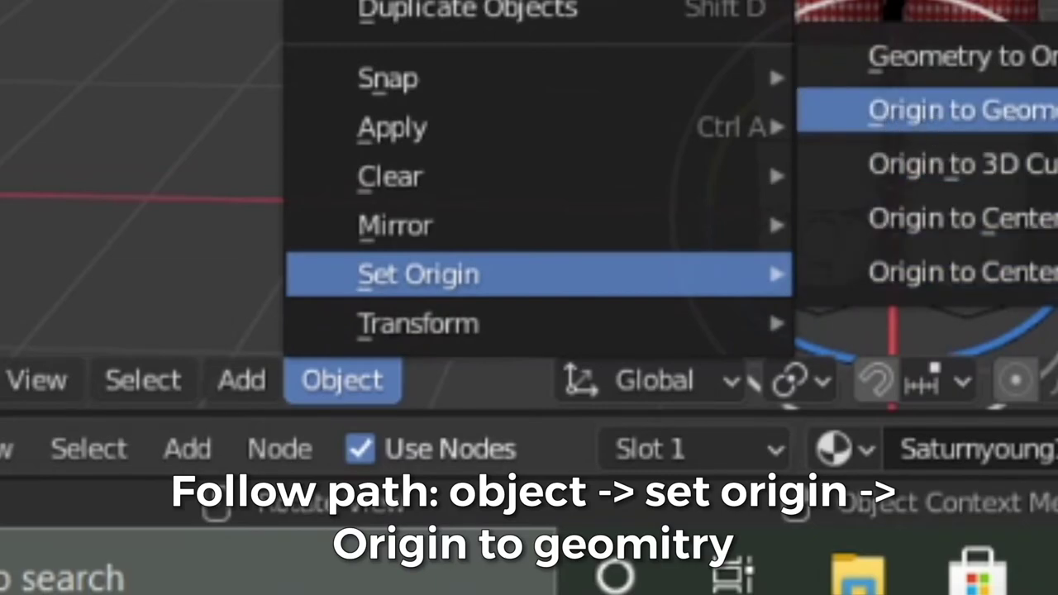
{"action": "left_click", "coordinate": [1031, 117]}
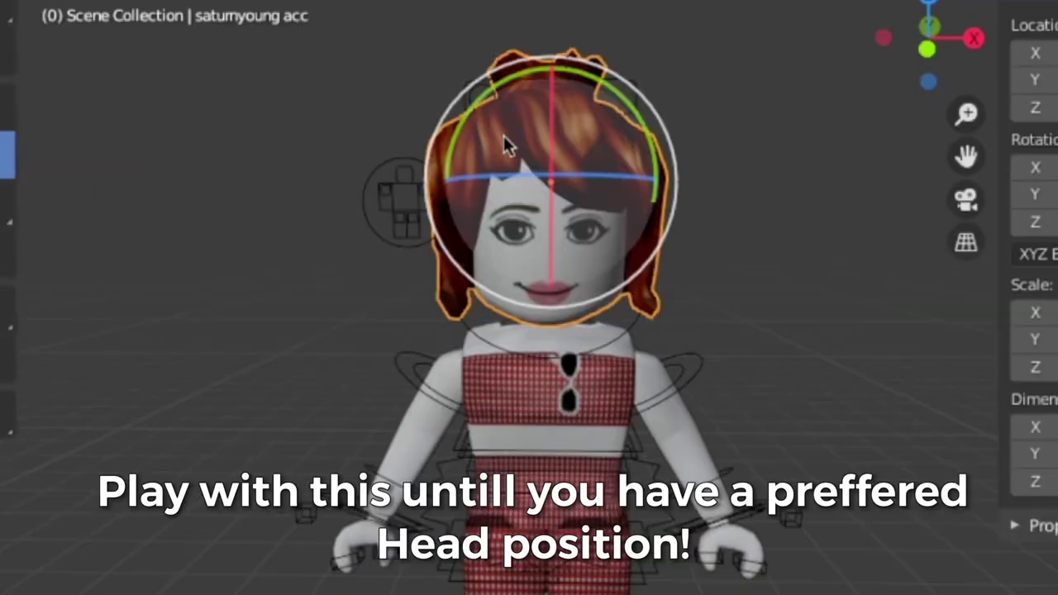
{"action": "mouse_move", "coordinate": [508, 203]}
{"action": "left_mouse_down"}
{"action": "mouse_move", "coordinate": [410, 170]}
{"action": "mouse_move", "coordinate": [443, 228]}
{"action": "mouse_move", "coordinate": [546, 166]}
{"action": "mouse_move", "coordinate": [389, 130]}
{"action": "mouse_move", "coordinate": [532, 136]}
{"action": "mouse_move", "coordinate": [567, 160]}
{"action": "mouse_move", "coordinate": [548, 135]}
{"action": "mouse_move", "coordinate": [562, 432]}
{"action": "mouse_move", "coordinate": [545, 291]}
{"action": "mouse_move", "coordinate": [560, 132]}
{"action": "left_mouse_up"}
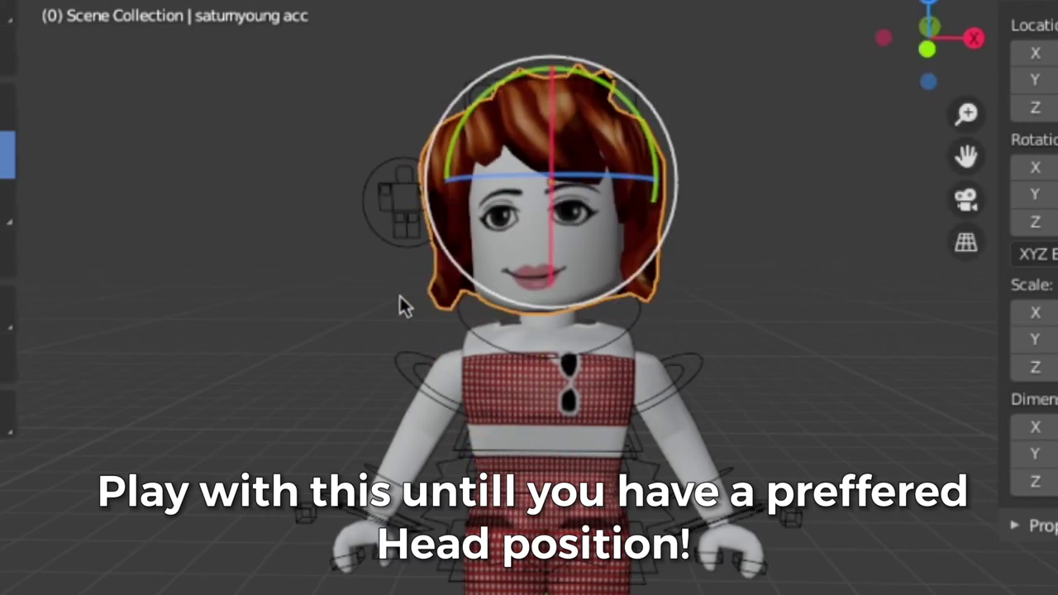
{"action": "left_click", "coordinate": [394, 330]}
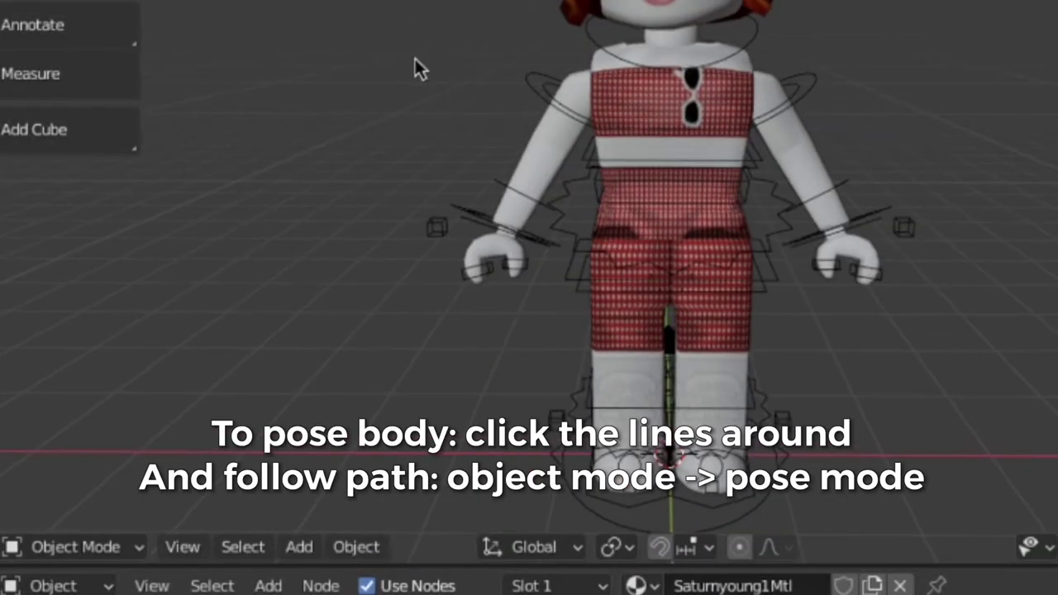
Step: Put the body rig into Pose Mode and raise one arm and hand into a wave
{"action": "left_click", "coordinate": [531, 89]}
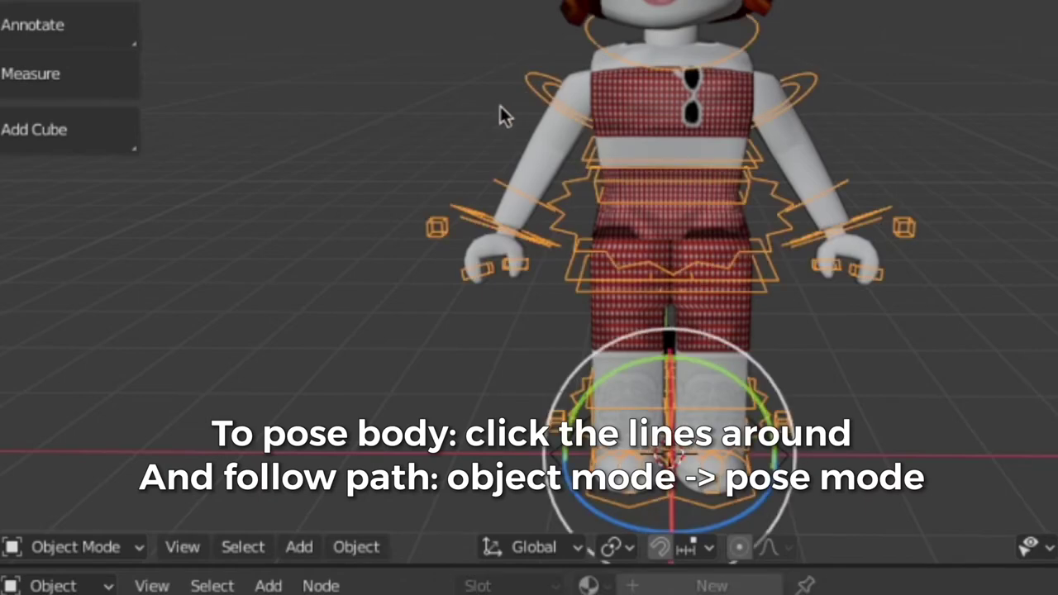
{"action": "left_click", "coordinate": [122, 546]}
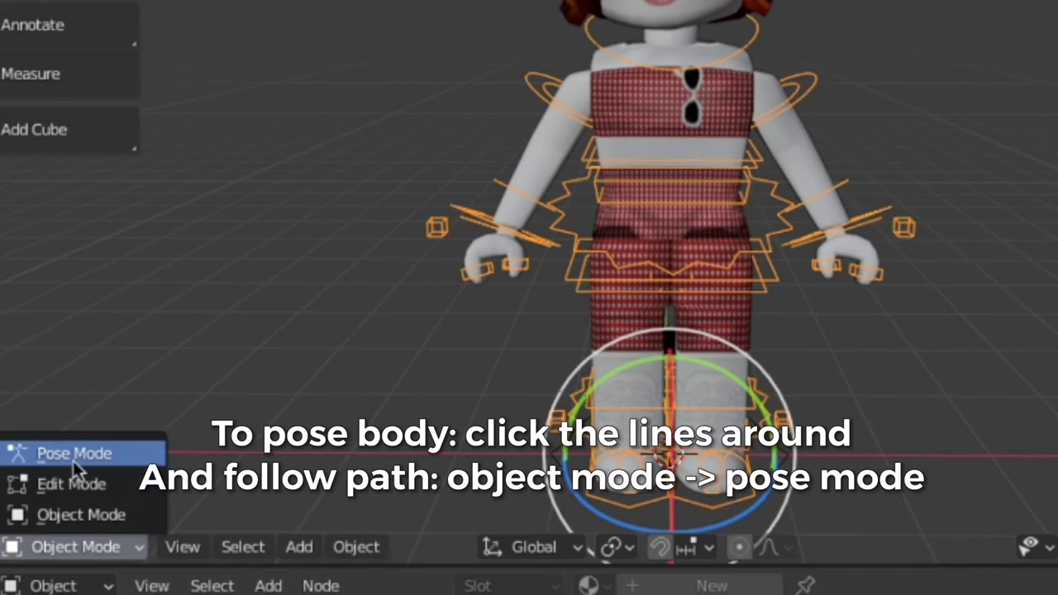
{"action": "left_click", "coordinate": [38, 468]}
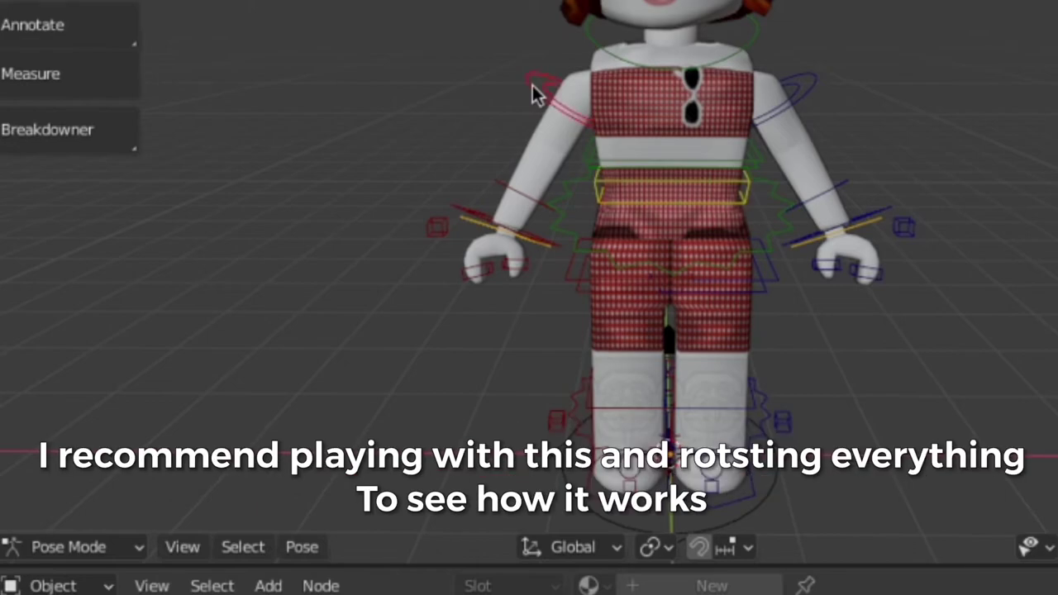
{"action": "left_click", "coordinate": [569, 79]}
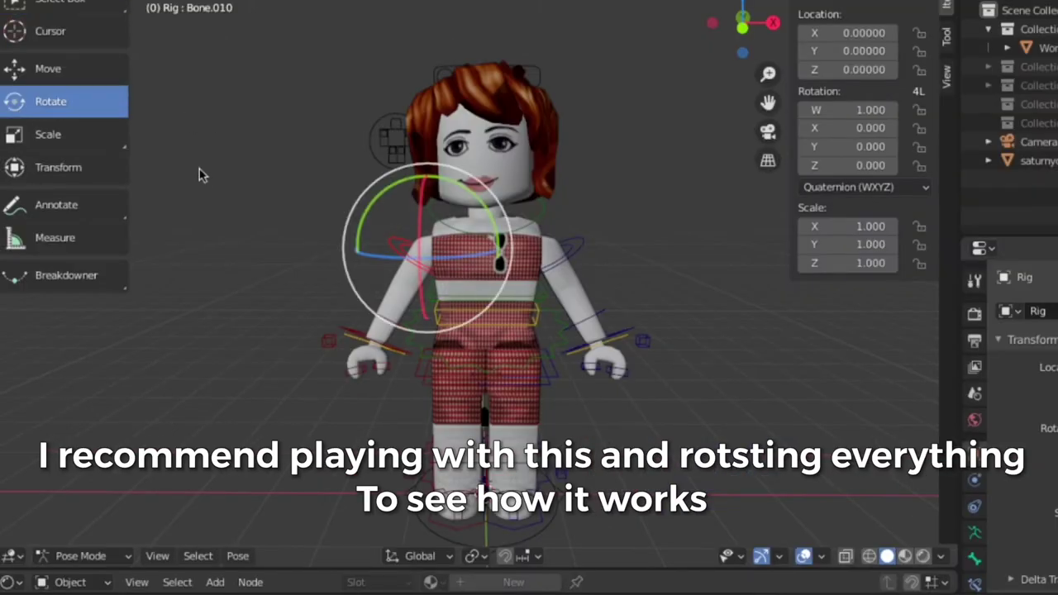
{"action": "left_click_drag", "start_coordinate": [397, 248], "coordinate": [389, 196]}
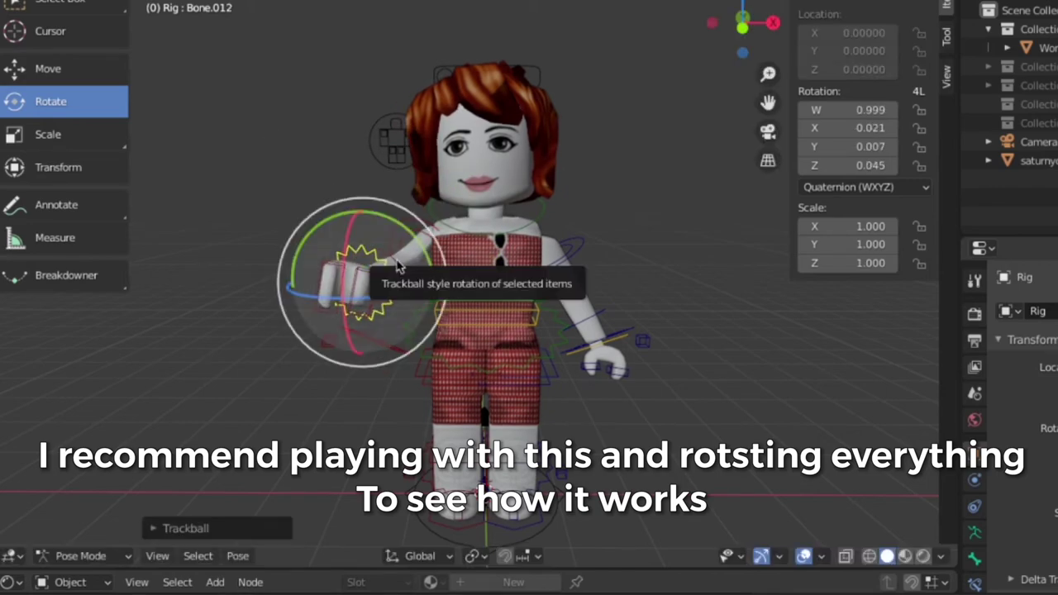
{"action": "mouse_move", "coordinate": [364, 273]}
{"action": "left_mouse_down"}
{"action": "mouse_move", "coordinate": [444, 206]}
{"action": "mouse_move", "coordinate": [413, 247]}
{"action": "mouse_move", "coordinate": [397, 231]}
{"action": "left_mouse_up"}
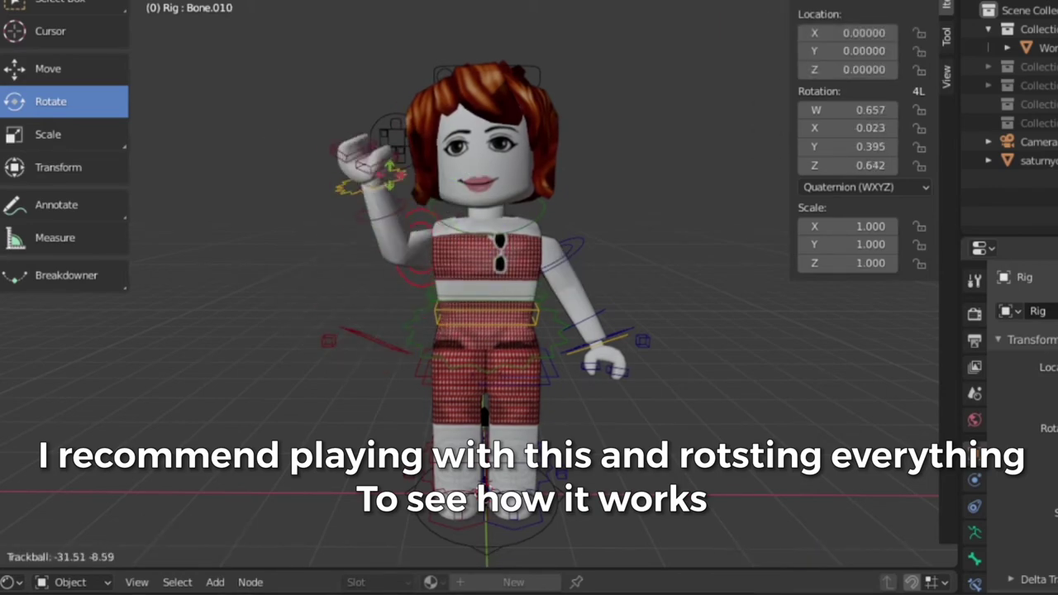
{"action": "left_click", "coordinate": [393, 122]}
{"action": "left_click_drag", "start_coordinate": [392, 122], "coordinate": [397, 165]}
Step: Rotate the chest, swing the other arm outward, and bend the leg into a sitting position
{"action": "left_click", "coordinate": [545, 248]}
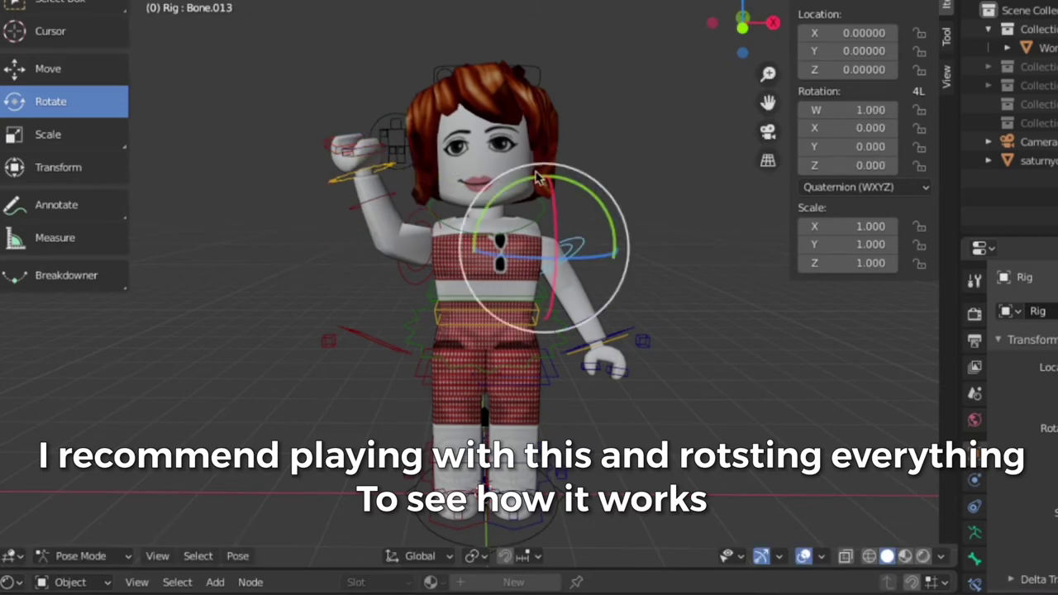
{"action": "mouse_move", "coordinate": [546, 248]}
{"action": "left_mouse_down"}
{"action": "mouse_move", "coordinate": [581, 186]}
{"action": "mouse_move", "coordinate": [578, 194]}
{"action": "left_mouse_up"}
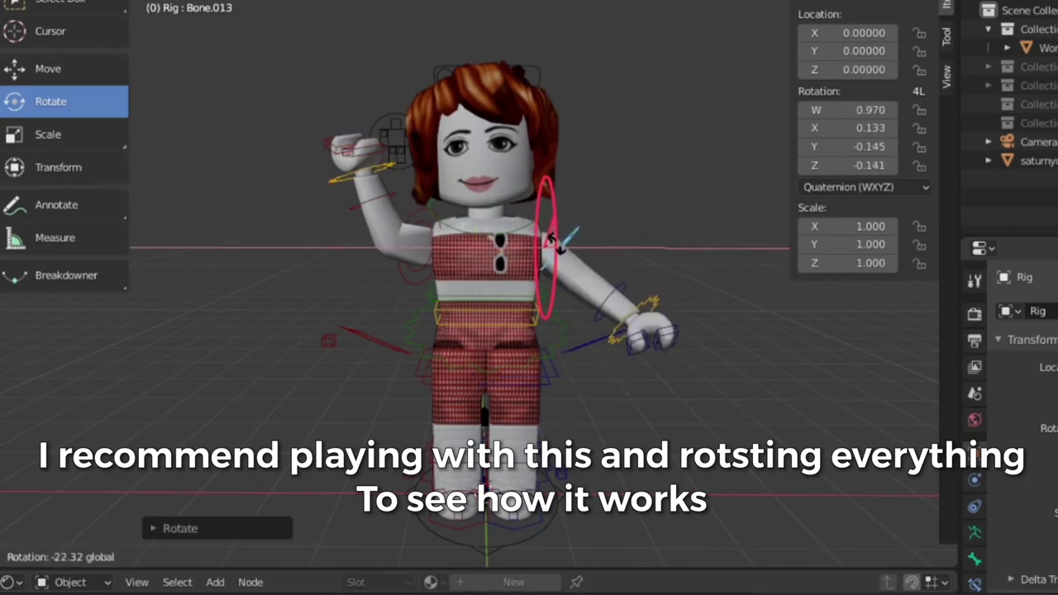
{"action": "mouse_move", "coordinate": [571, 252]}
{"action": "left_mouse_down"}
{"action": "mouse_move", "coordinate": [518, 389]}
{"action": "mouse_move", "coordinate": [528, 413]}
{"action": "left_mouse_up"}
{"action": "left_click", "coordinate": [519, 389]}
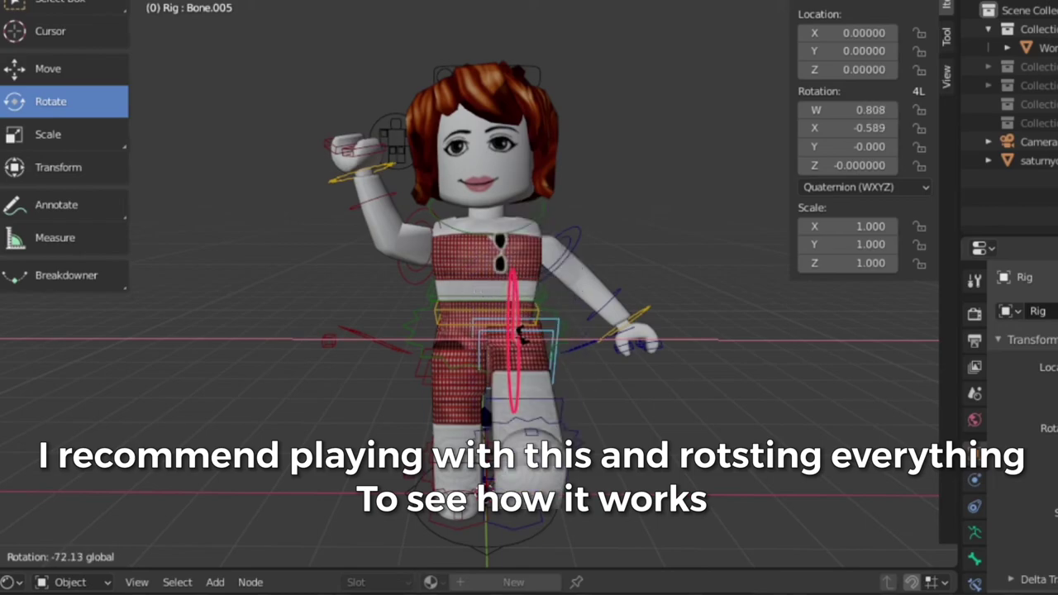
{"action": "left_click_drag", "start_coordinate": [742, 24], "coordinate": [710, 26]}
{"action": "left_click", "coordinate": [496, 314]}
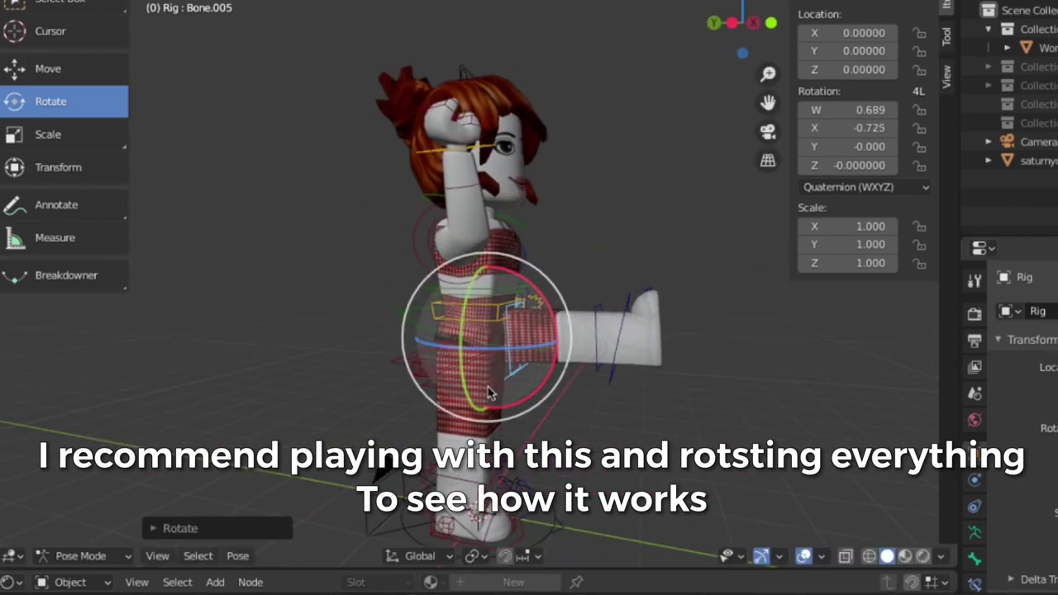
{"action": "mouse_move", "coordinate": [529, 285]}
{"action": "left_mouse_down"}
{"action": "mouse_move", "coordinate": [533, 314]}
{"action": "mouse_move", "coordinate": [595, 331]}
{"action": "mouse_move", "coordinate": [599, 312]}
{"action": "mouse_move", "coordinate": [689, 377]}
{"action": "left_mouse_up"}
{"action": "left_click", "coordinate": [595, 331]}
{"action": "left_click", "coordinate": [578, 326]}
{"action": "middle_click_drag", "start_coordinate": [689, 378], "coordinate": [577, 259]}
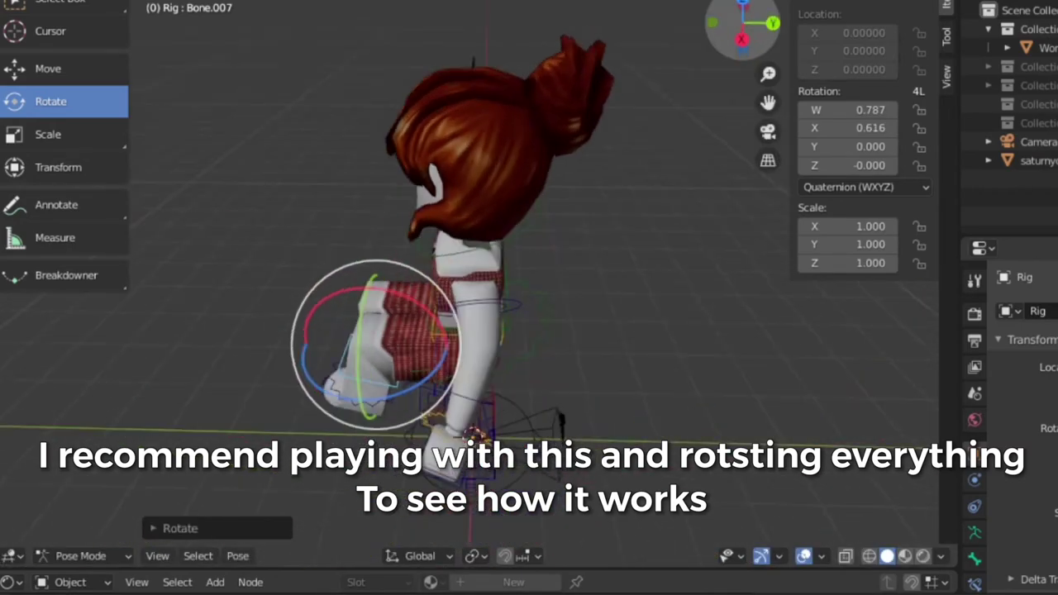
Step: Fine-tune the chest, lower the other arm, and rest its hand on the knee
{"action": "left_click", "coordinate": [528, 248]}
{"action": "left_click_drag", "start_coordinate": [545, 264], "coordinate": [595, 282]}
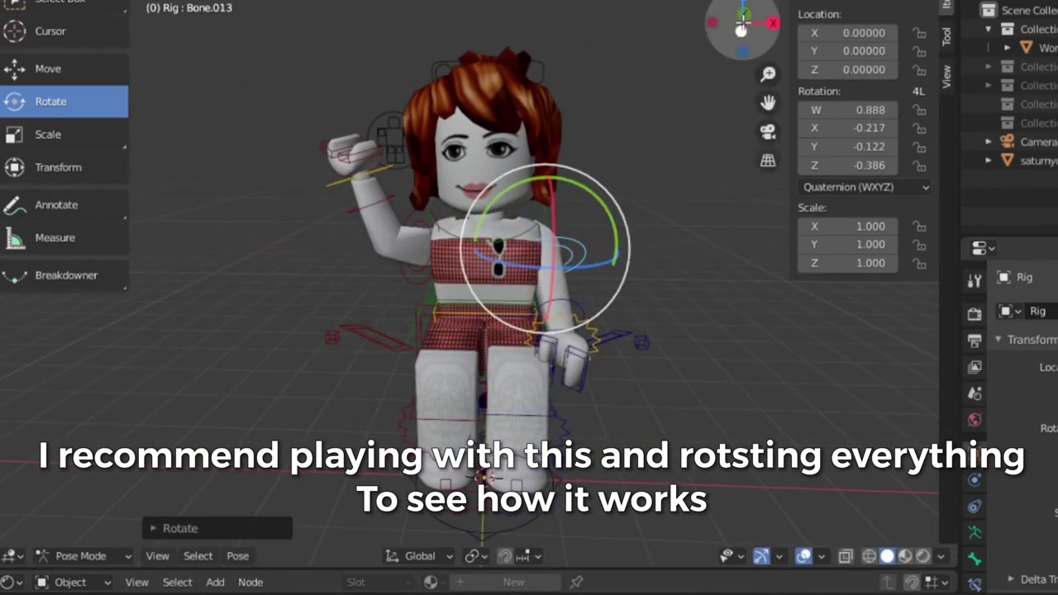
{"action": "middle_click_drag", "start_coordinate": [596, 281], "coordinate": [606, 291]}
{"action": "left_click", "coordinate": [606, 291]}
{"action": "left_click_drag", "start_coordinate": [606, 291], "coordinate": [578, 273]}
{"action": "middle_click_drag", "start_coordinate": [578, 273], "coordinate": [562, 257]}
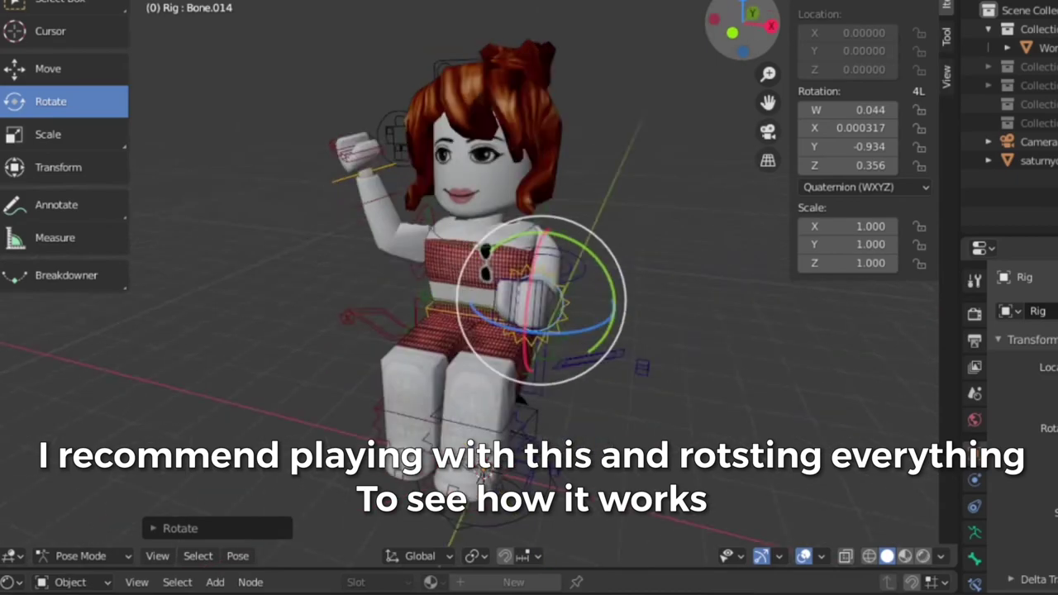
{"action": "left_click", "coordinate": [562, 256]}
{"action": "mouse_move", "coordinate": [562, 256]}
{"action": "left_mouse_down"}
{"action": "mouse_move", "coordinate": [571, 265]}
{"action": "mouse_move", "coordinate": [566, 252]}
{"action": "left_mouse_up"}
{"action": "middle_click_drag", "start_coordinate": [566, 252], "coordinate": [562, 244]}
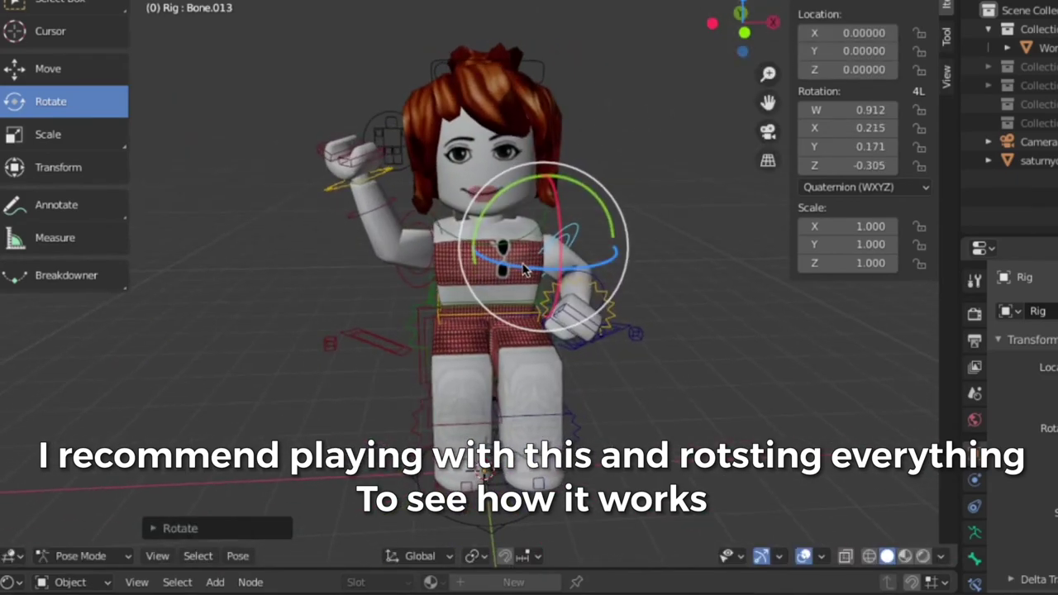
{"action": "left_click_drag", "start_coordinate": [562, 243], "coordinate": [570, 247]}
{"action": "left_click", "coordinate": [537, 322]}
{"action": "mouse_move", "coordinate": [537, 322]}
{"action": "left_mouse_down"}
{"action": "mouse_move", "coordinate": [529, 347]}
{"action": "mouse_move", "coordinate": [539, 357]}
{"action": "left_mouse_up"}
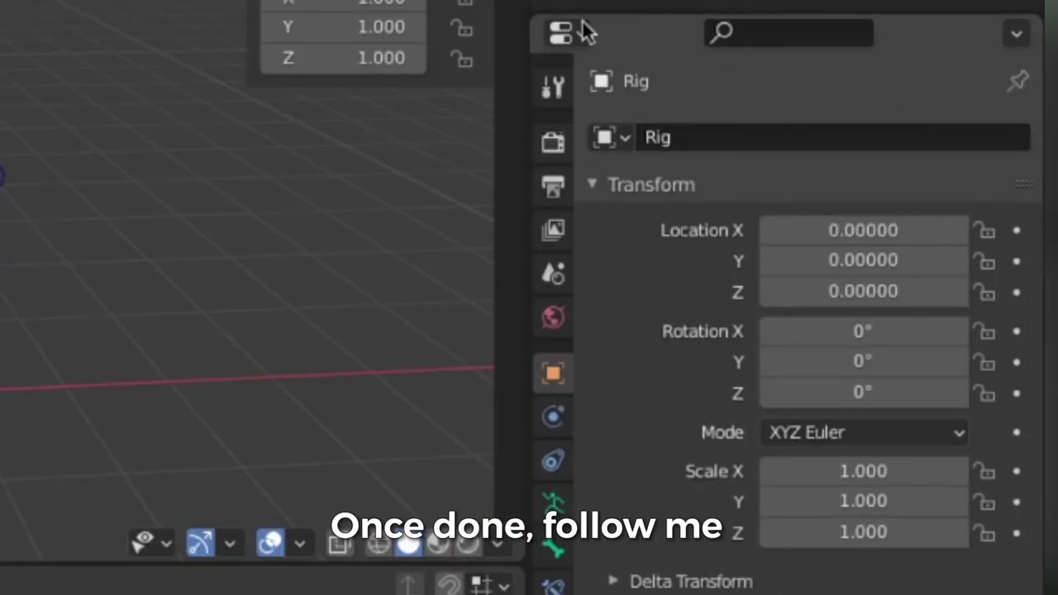
Step: Set the Cycles render samples to 160 in Render Properties
{"action": "left_click", "coordinate": [559, 147]}
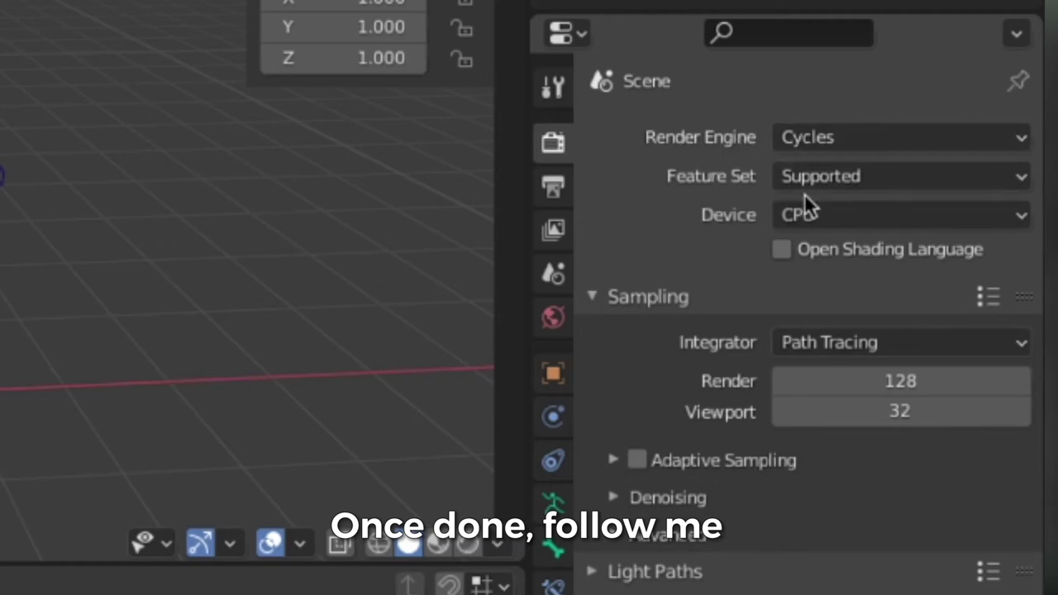
{"action": "scroll", "coordinate": [766, 313], "scroll_direction": "down", "scroll_amount": 5}
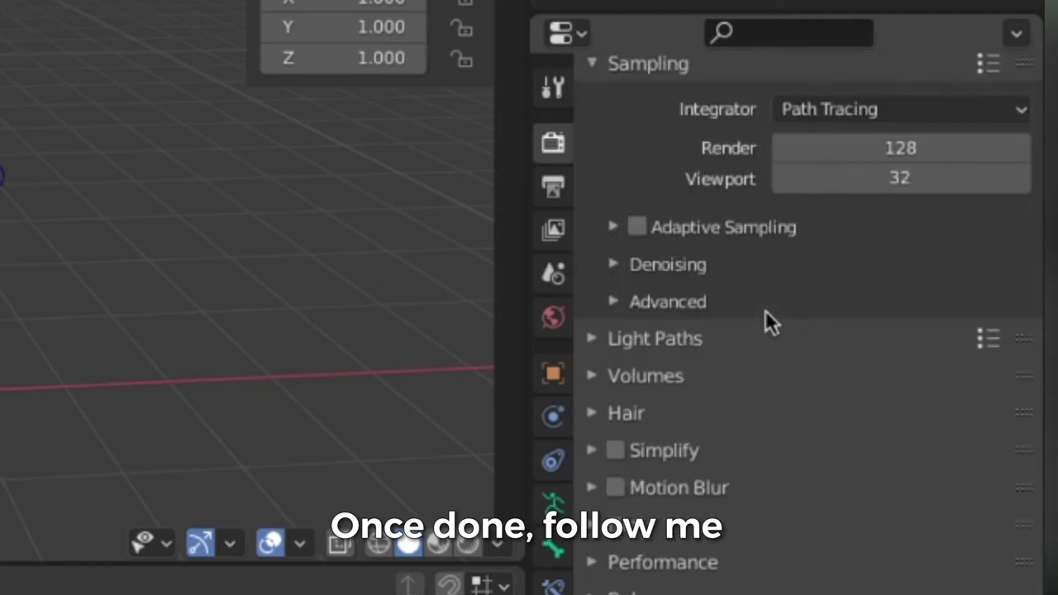
{"action": "scroll", "coordinate": [765, 313], "scroll_direction": "up", "scroll_amount": 3}
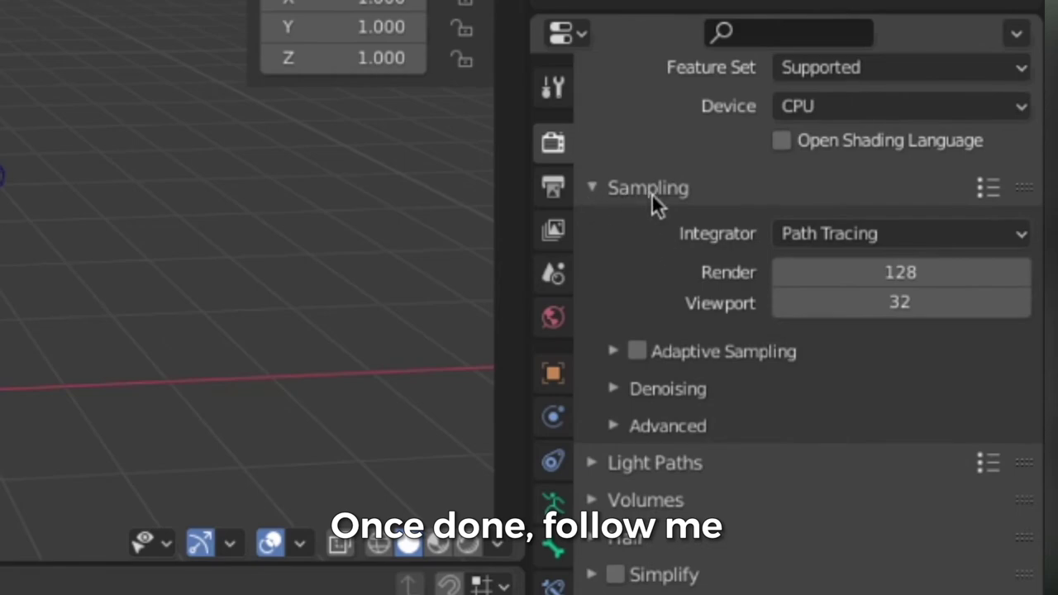
{"action": "mouse_move", "coordinate": [901, 272]}
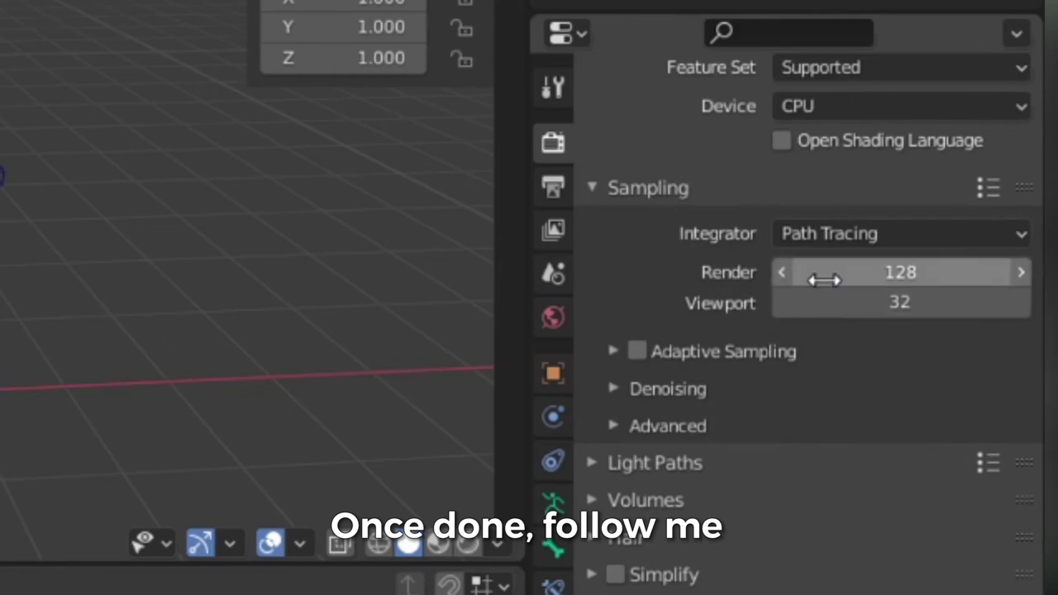
{"action": "left_click", "coordinate": [927, 272]}
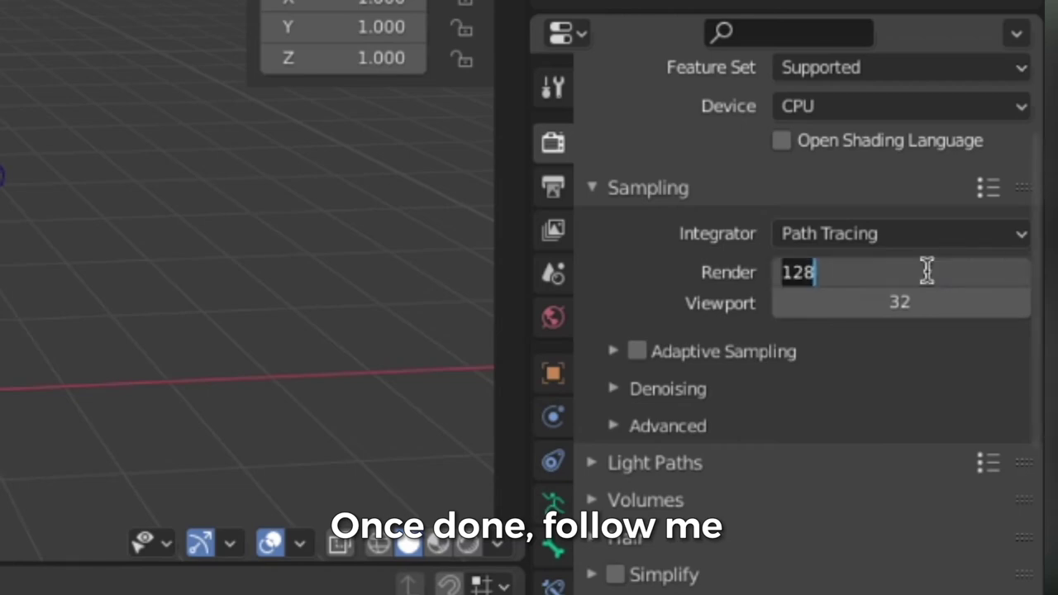
{"action": "key", "text": "BackSpace"}
{"action": "type", "text": "160"}
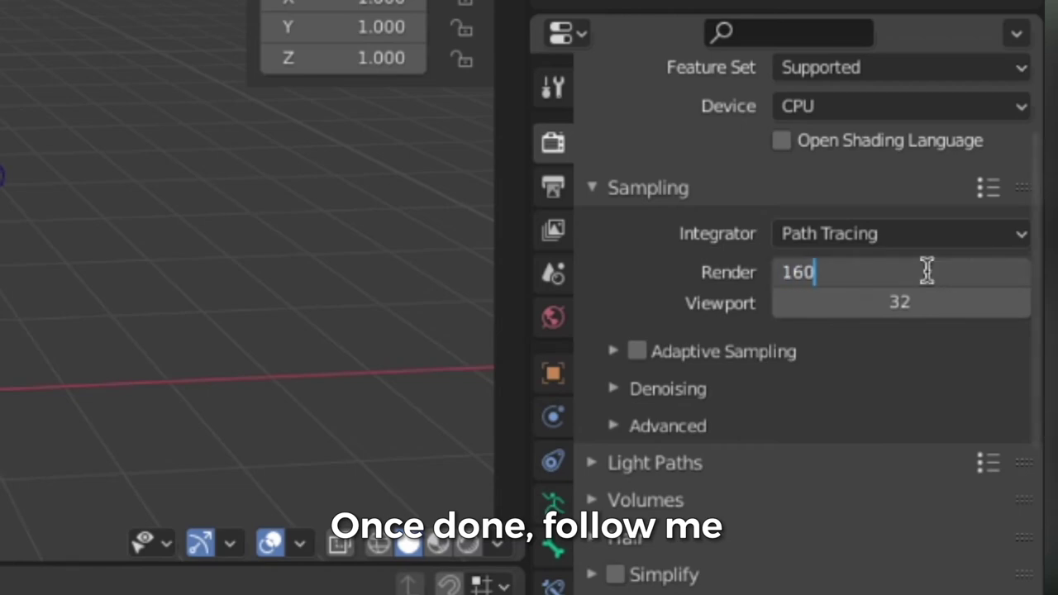
{"action": "key", "text": "Return"}
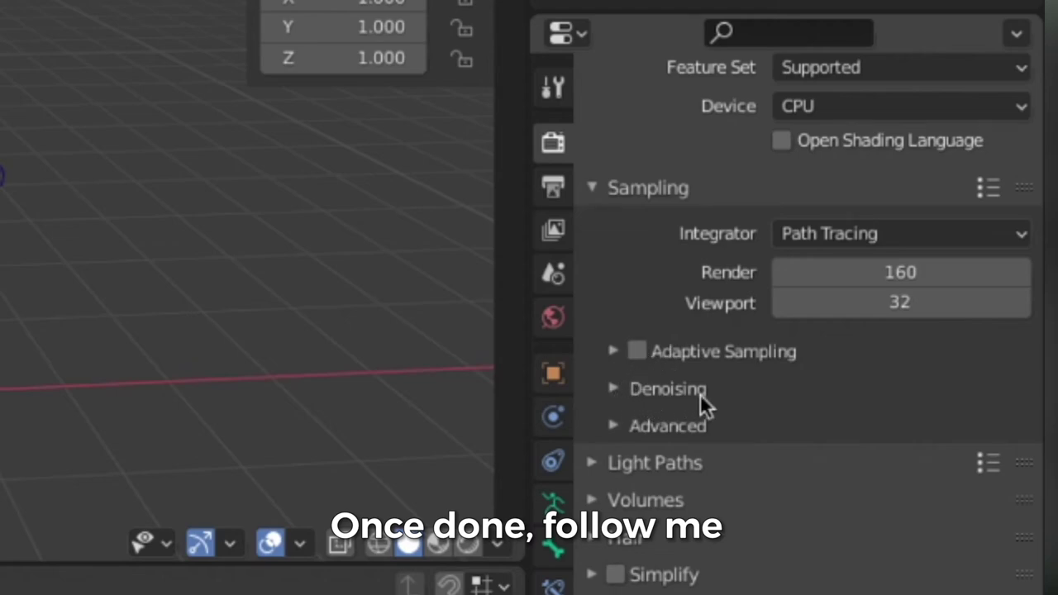
Step: Turn on NLM render denoising and make the Film background transparent
{"action": "left_click", "coordinate": [662, 390]}
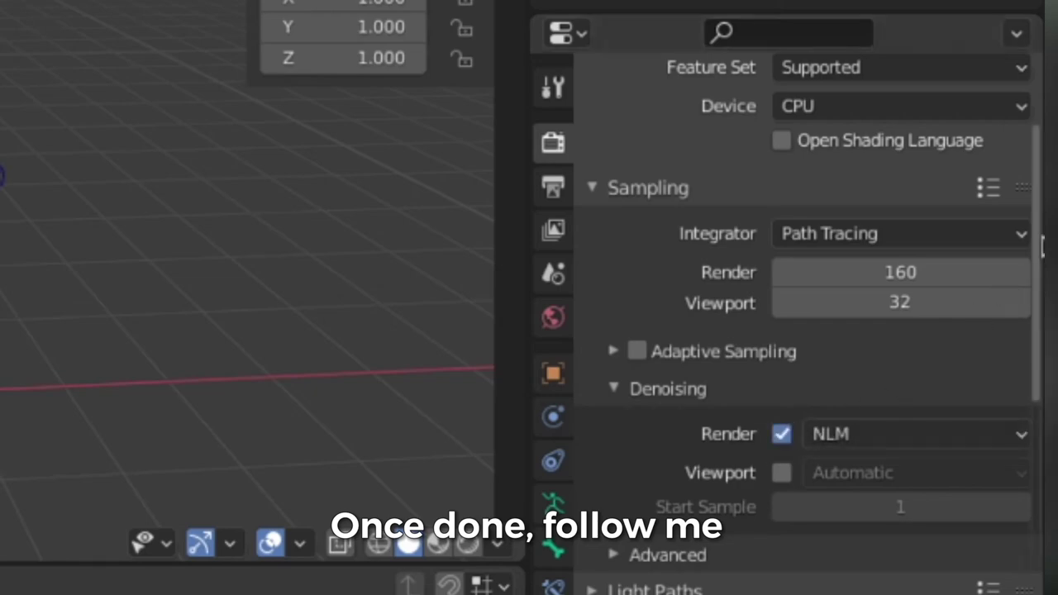
{"action": "left_click_drag", "start_coordinate": [1041, 237], "coordinate": [1043, 478]}
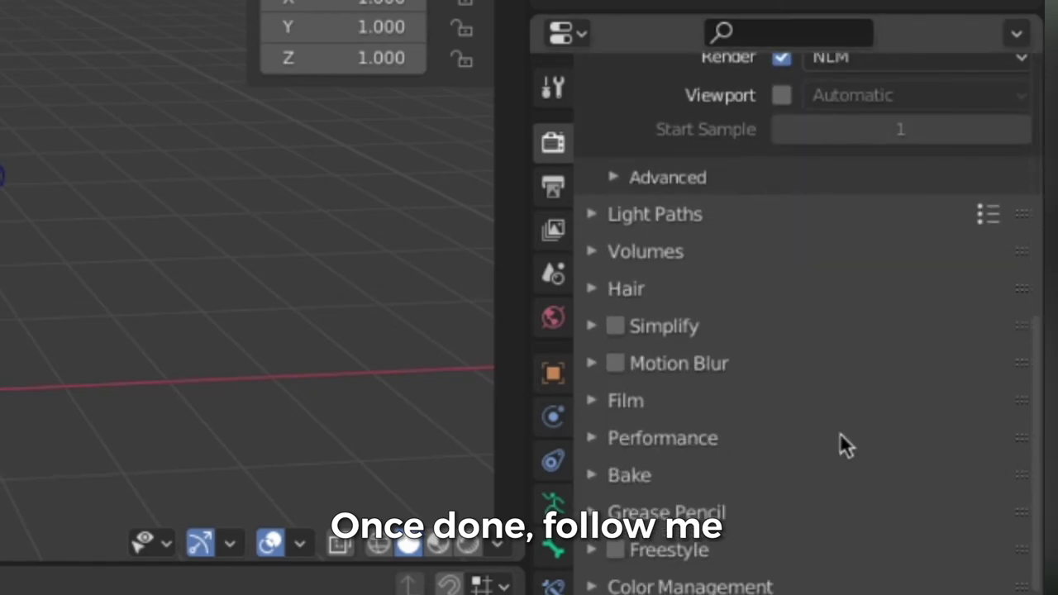
{"action": "left_click", "coordinate": [625, 404]}
{"action": "left_click_drag", "start_coordinate": [1041, 307], "coordinate": [1041, 416]}
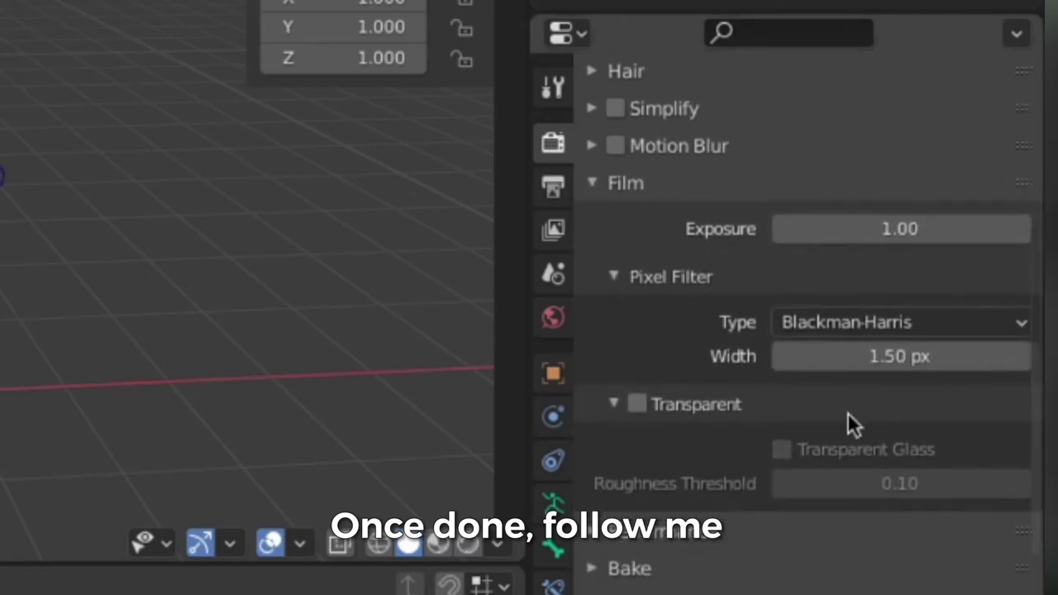
{"action": "left_click", "coordinate": [644, 402]}
{"action": "left_click_drag", "start_coordinate": [1043, 419], "coordinate": [1042, 306]}
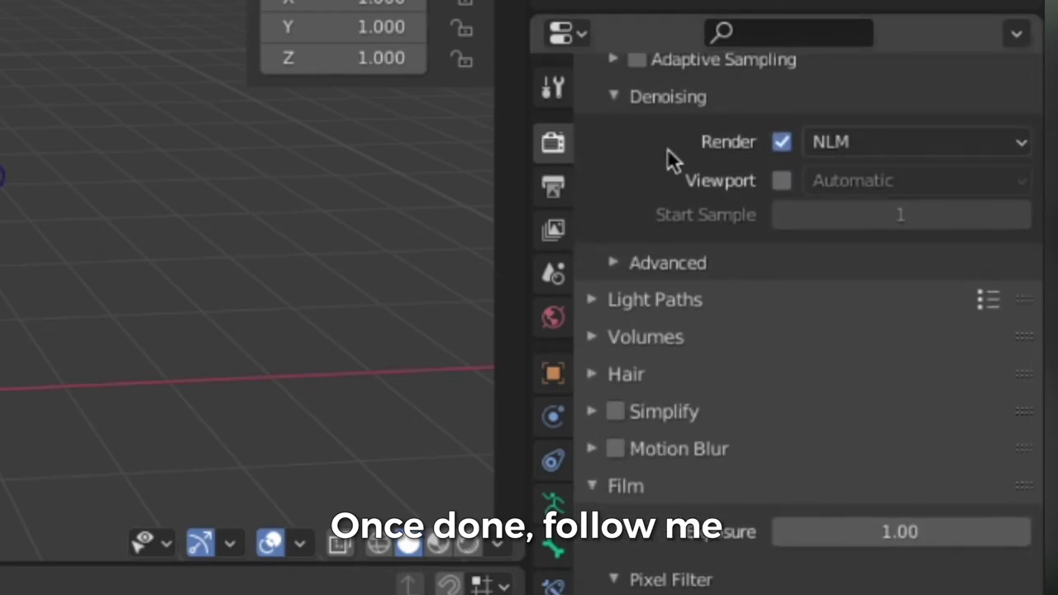
Step: Set the render resolution to 1000 × 1000 px in Output Properties
{"action": "left_click", "coordinate": [559, 191]}
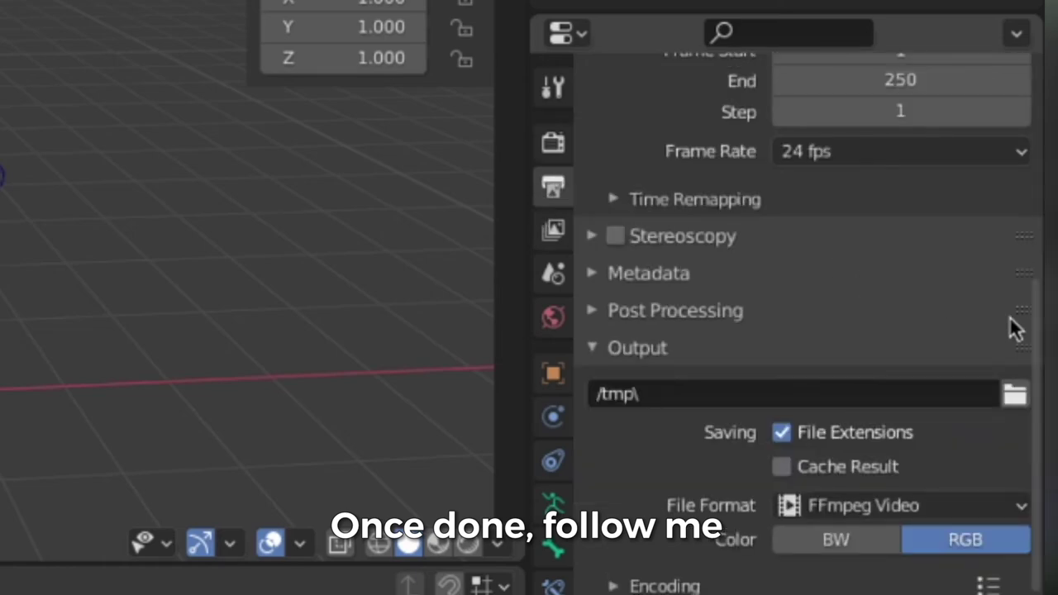
{"action": "left_click_drag", "start_coordinate": [1039, 331], "coordinate": [1041, 92]}
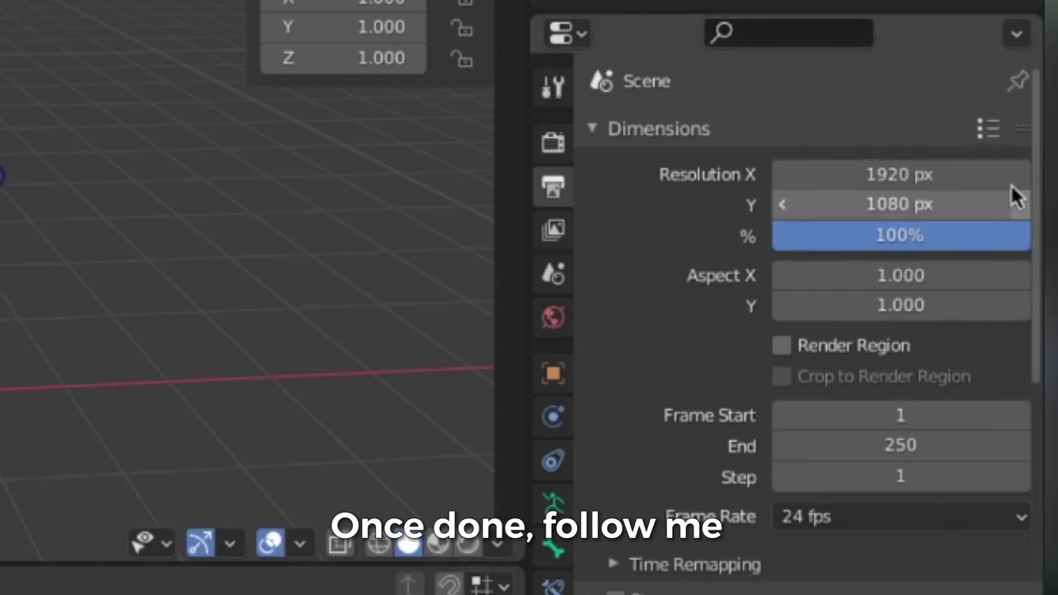
{"action": "scroll", "coordinate": [1037, 173], "scroll_direction": "down", "scroll_amount": 1}
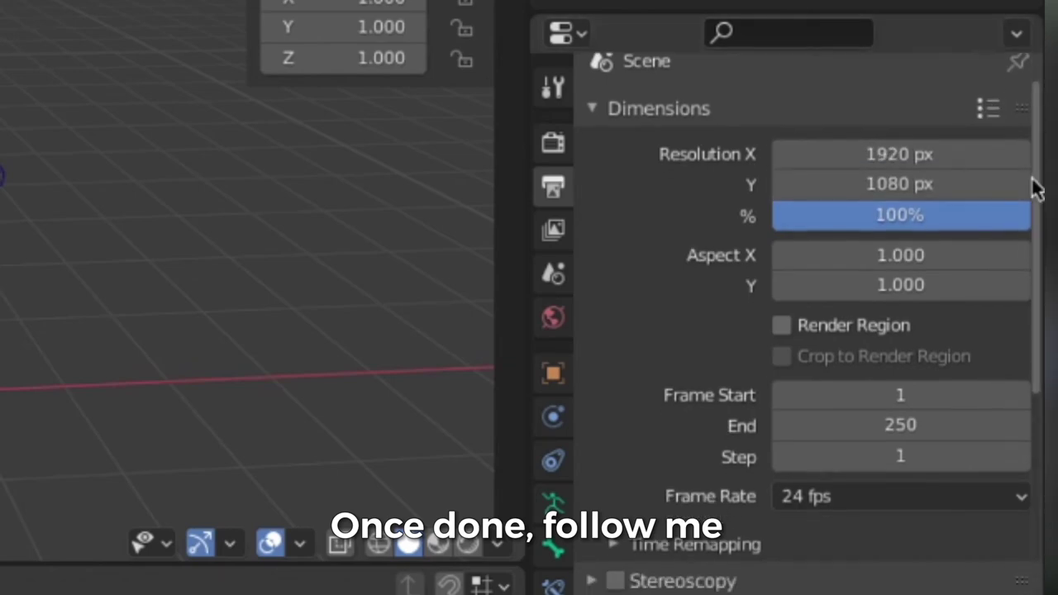
{"action": "left_click", "coordinate": [930, 151]}
{"action": "key", "text": "BackSpace"}
{"action": "type", "text": "1000"}
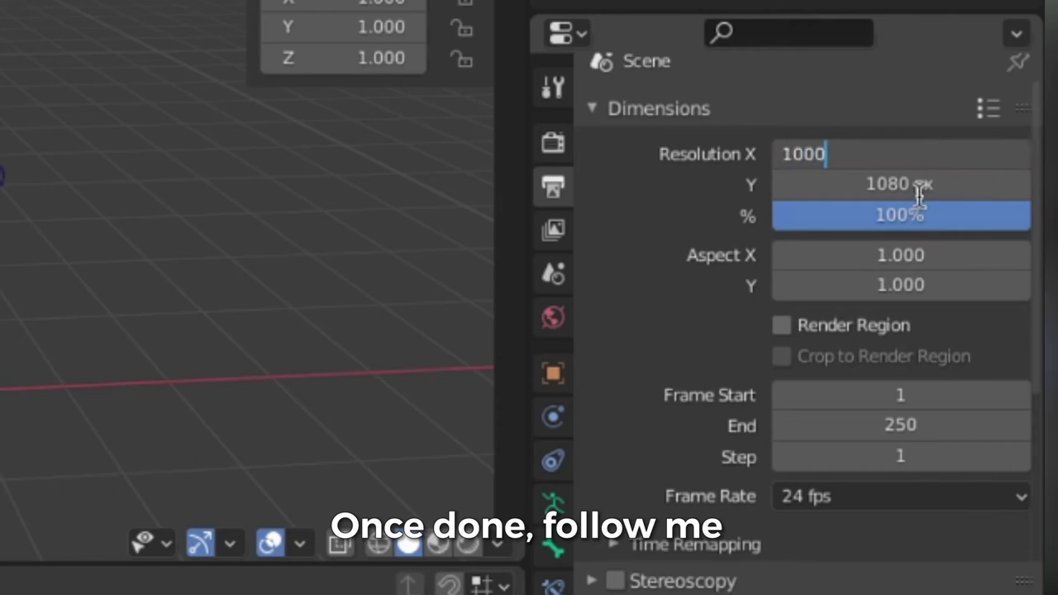
{"action": "key", "text": "Return"}
{"action": "left_click", "coordinate": [920, 186]}
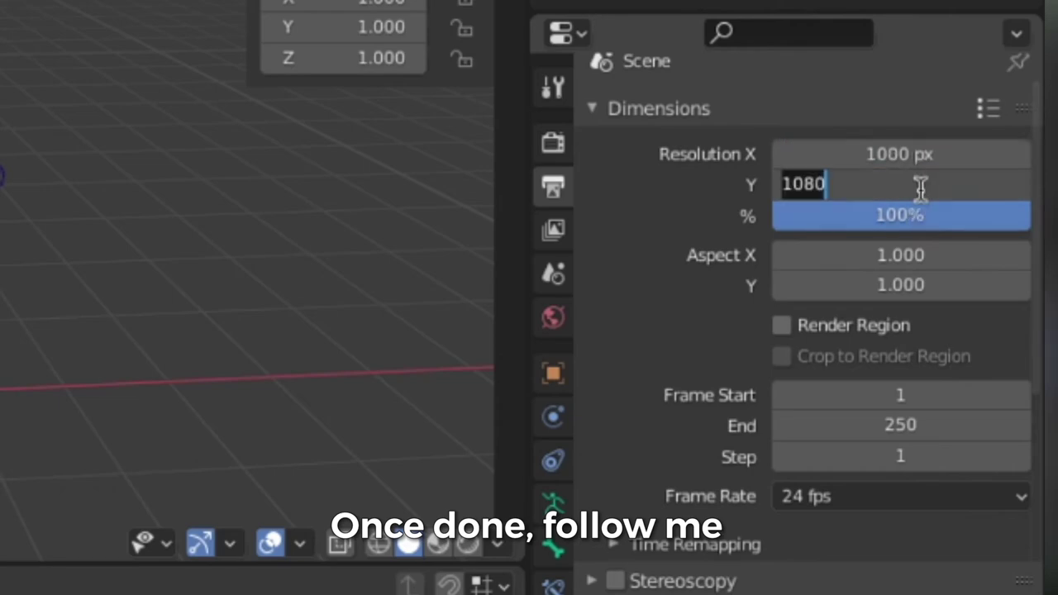
{"action": "key", "text": "BackSpace"}
{"action": "type", "text": "000"}
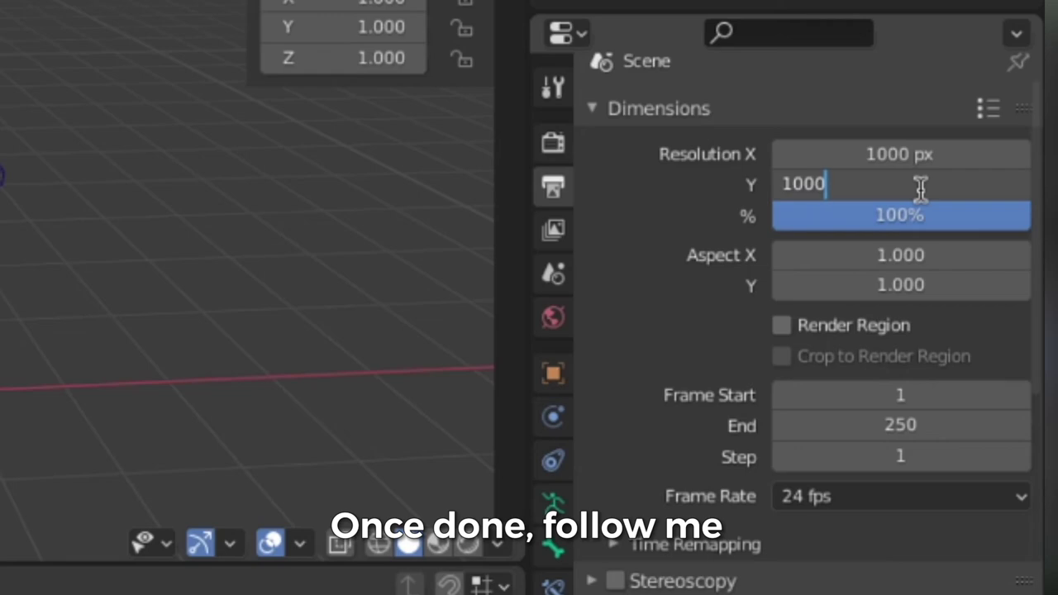
{"action": "key", "text": "Return"}
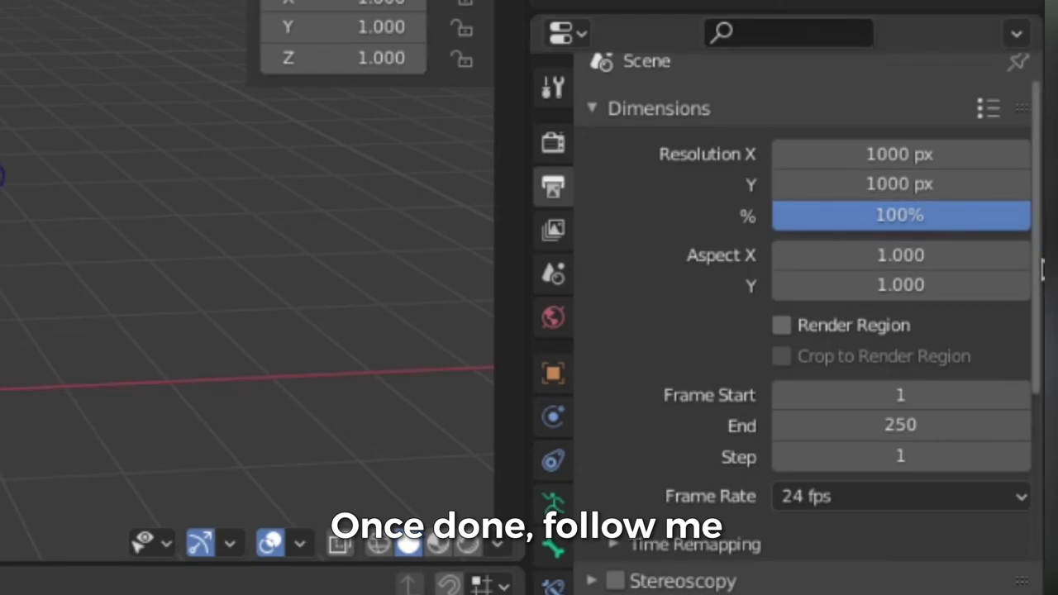
Step: Set the output file format to PNG with RGBA color at 16-bit depth
{"action": "left_click_drag", "start_coordinate": [1042, 273], "coordinate": [1042, 488]}
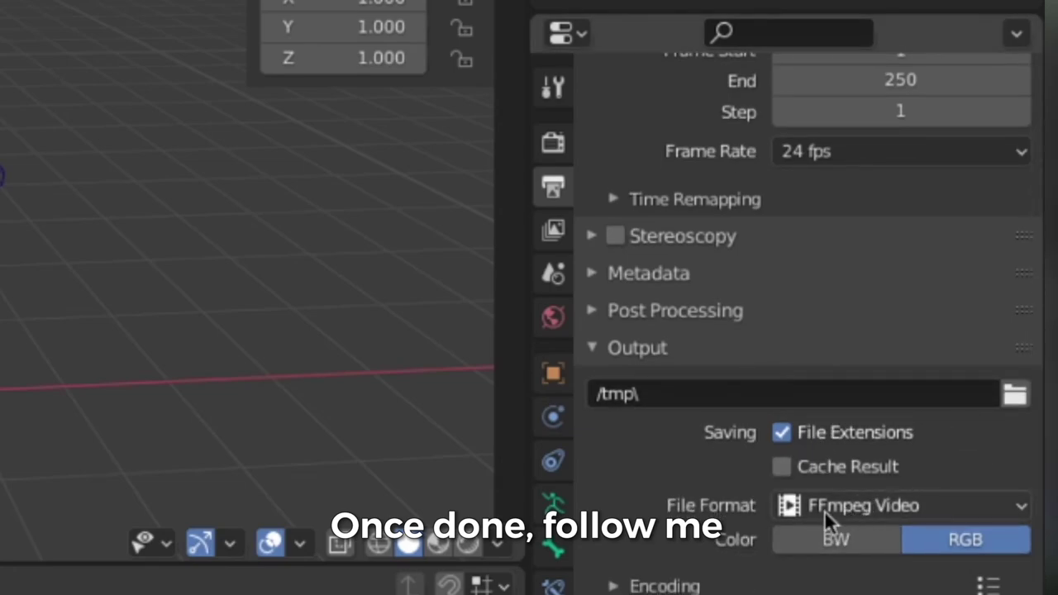
{"action": "left_click", "coordinate": [874, 509]}
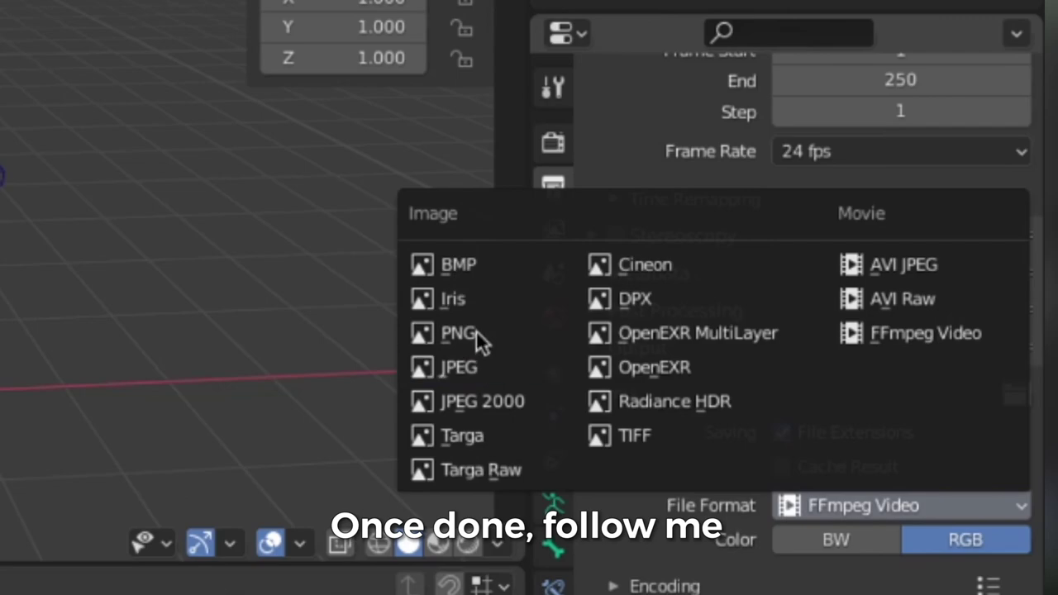
{"action": "left_click", "coordinate": [444, 332]}
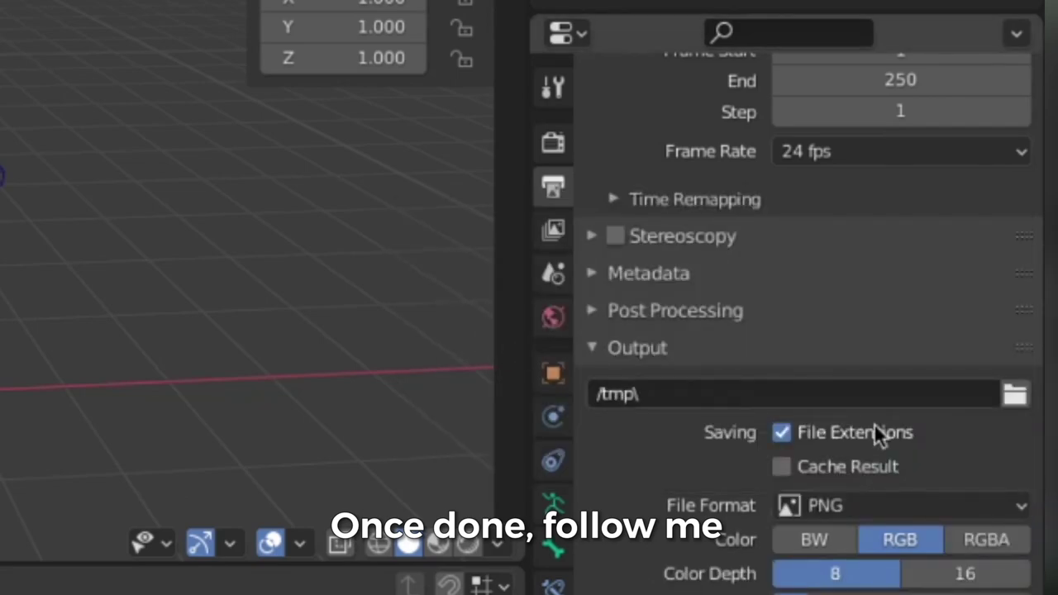
{"action": "left_click", "coordinate": [988, 542]}
{"action": "scroll", "coordinate": [1029, 506], "scroll_direction": "down", "scroll_amount": 3}
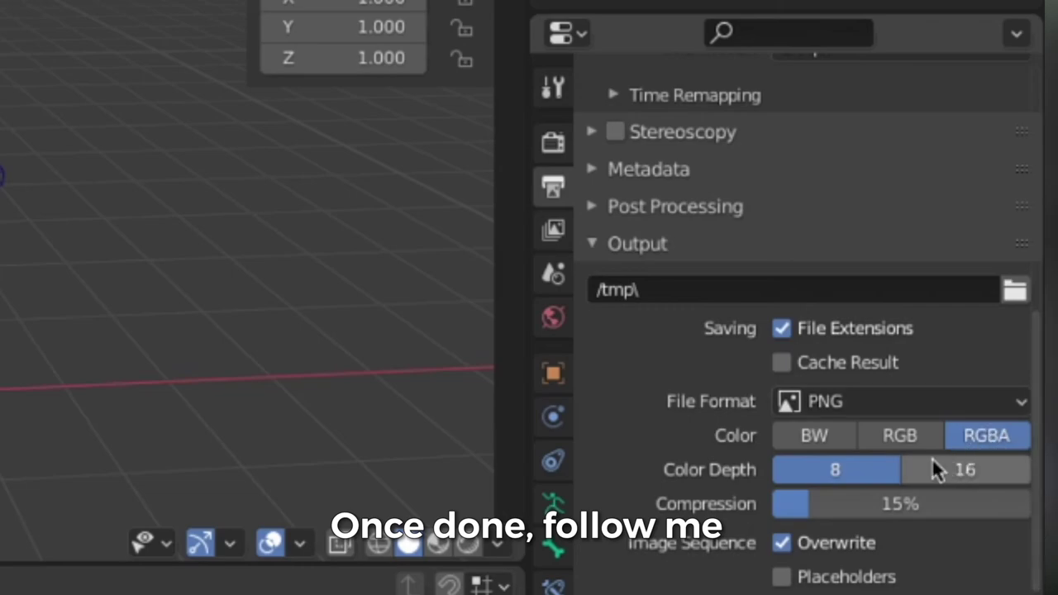
{"action": "left_click", "coordinate": [964, 469]}
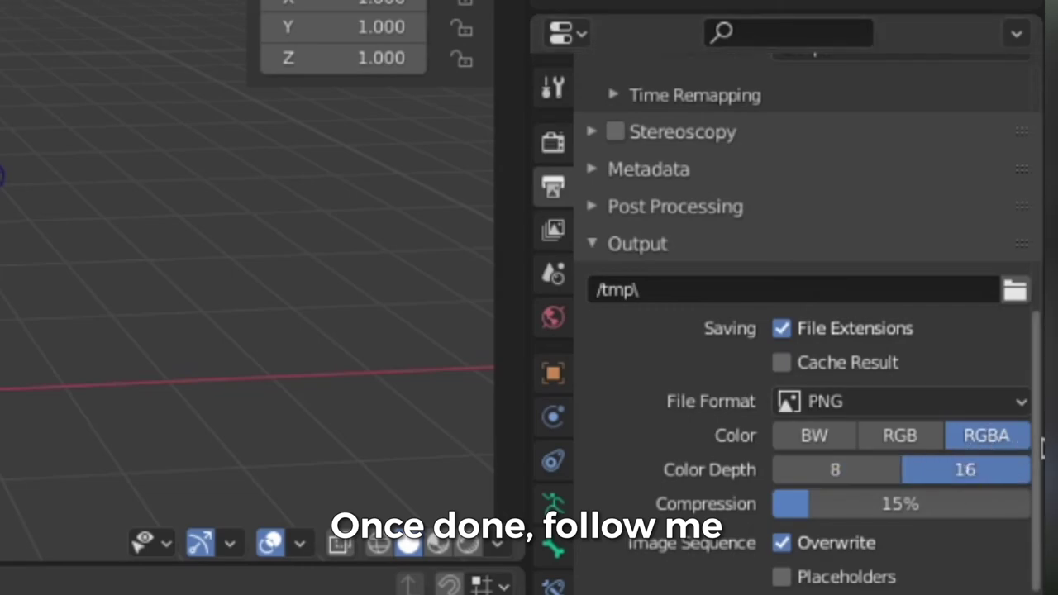
{"action": "left_click_drag", "start_coordinate": [1041, 451], "coordinate": [1042, 194]}
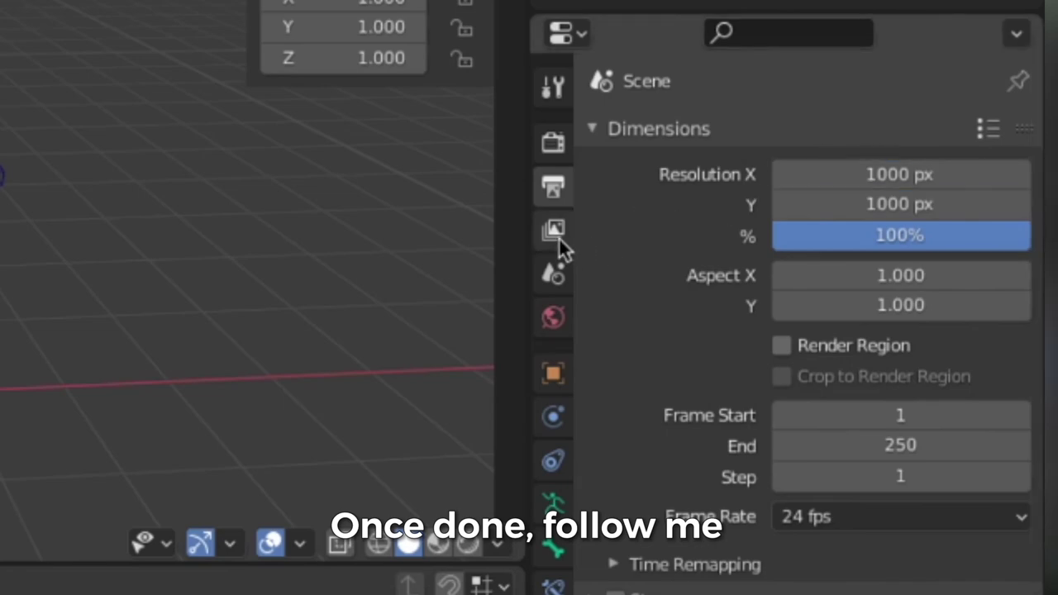
Step: Enable Ambient Occlusion in World Properties and level the viewport grid
{"action": "left_click", "coordinate": [554, 317]}
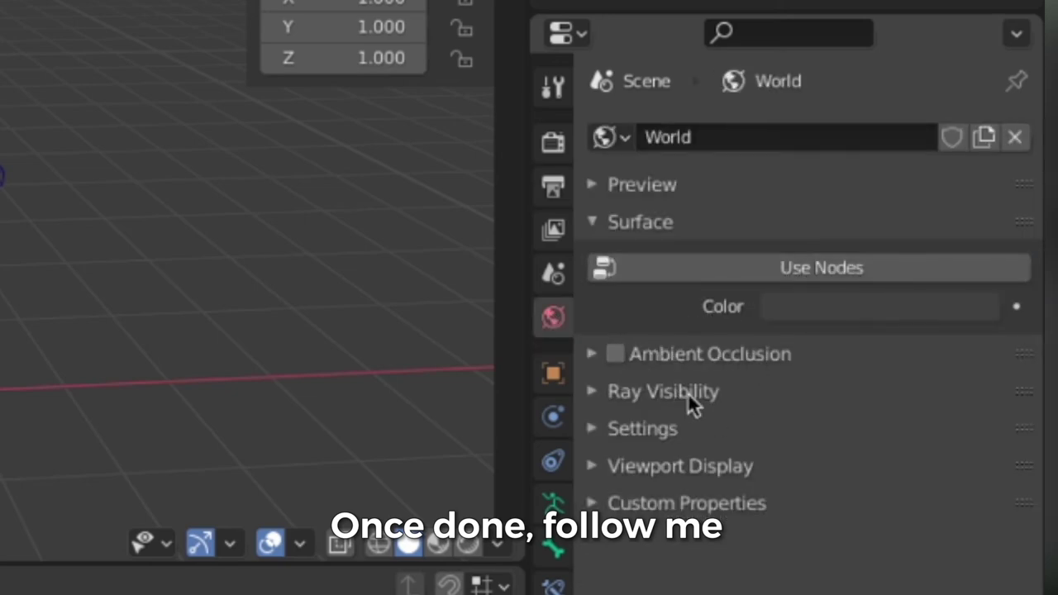
{"action": "left_click", "coordinate": [615, 355]}
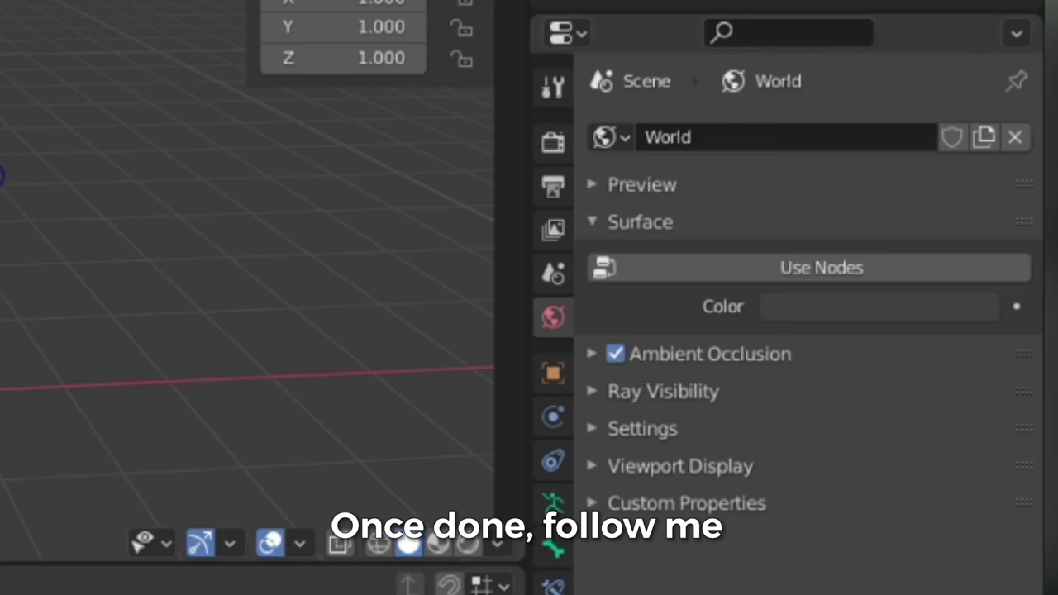
{"action": "middle_click_drag", "start_coordinate": [248, 247], "coordinate": [235, 234]}
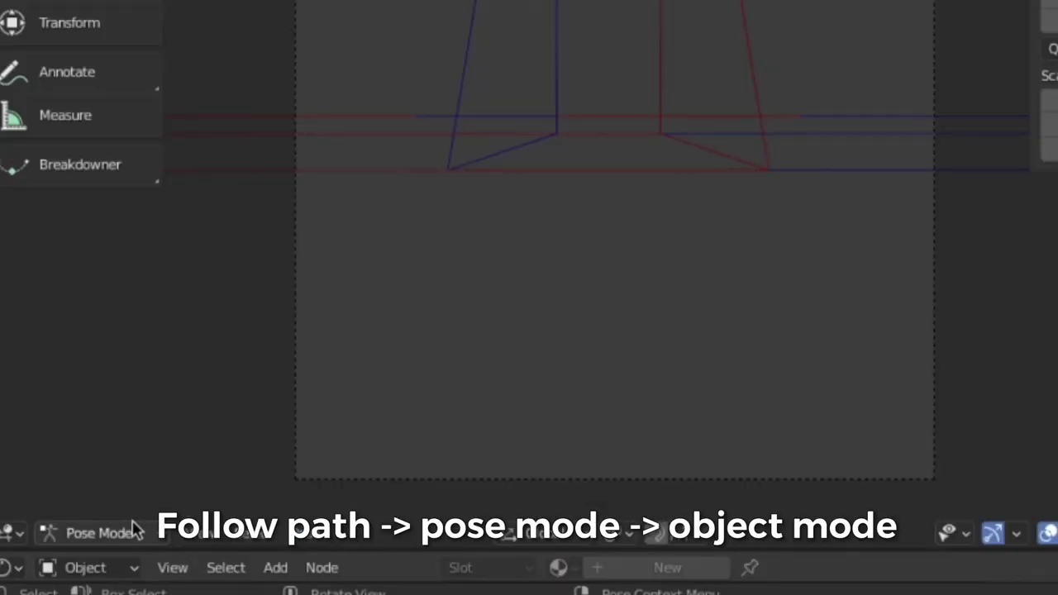
Step: Return to Object Mode and frame the seated avatar through the camera using walk navigation
{"action": "left_click", "coordinate": [134, 531]}
{"action": "left_click", "coordinate": [134, 506]}
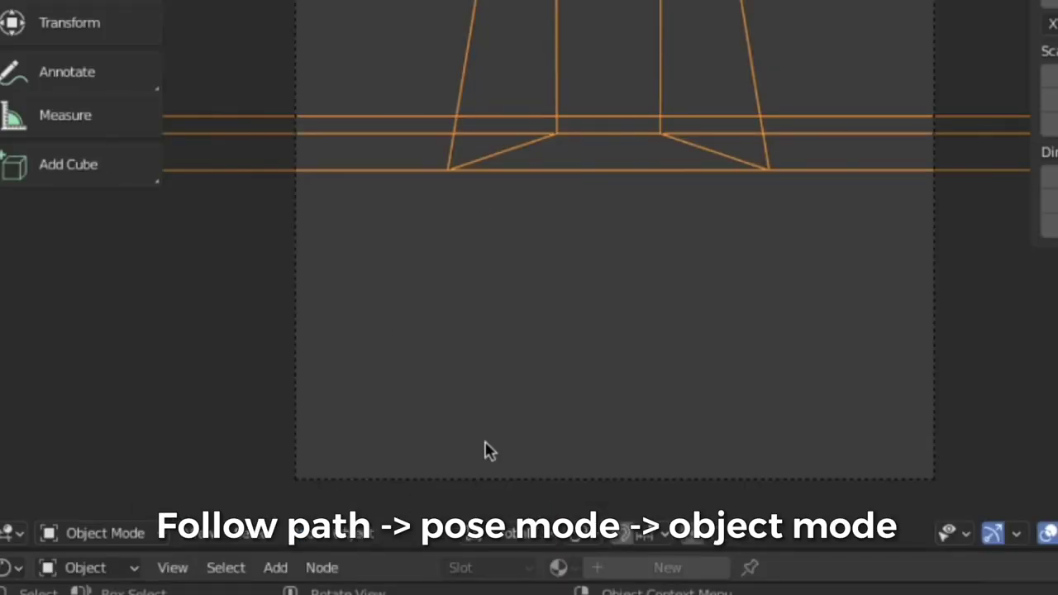
{"action": "left_click", "coordinate": [306, 535]}
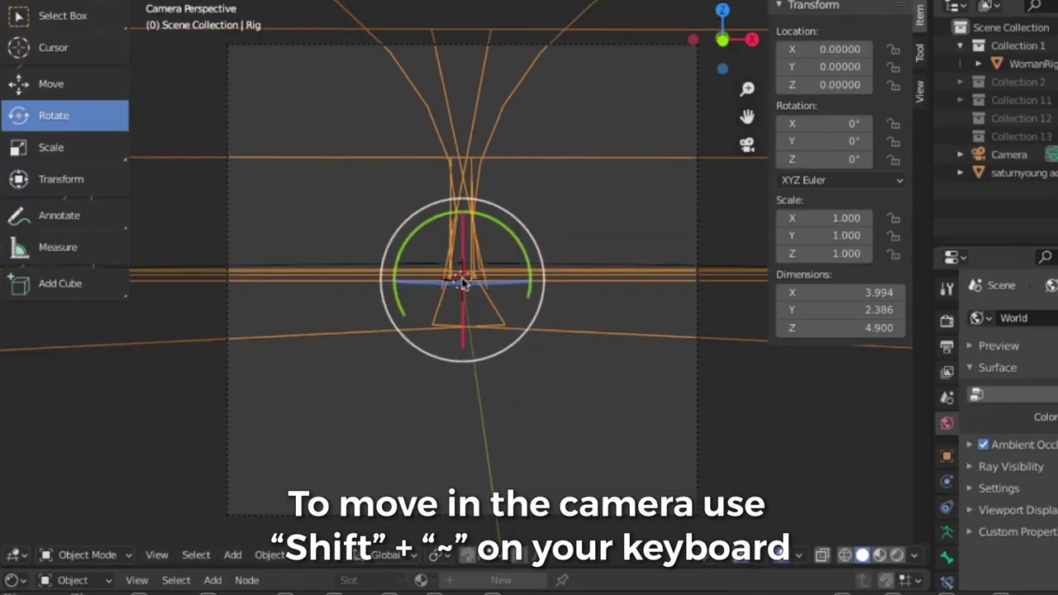
{"action": "left_click", "coordinate": [466, 353]}
{"action": "left_click", "coordinate": [469, 357]}
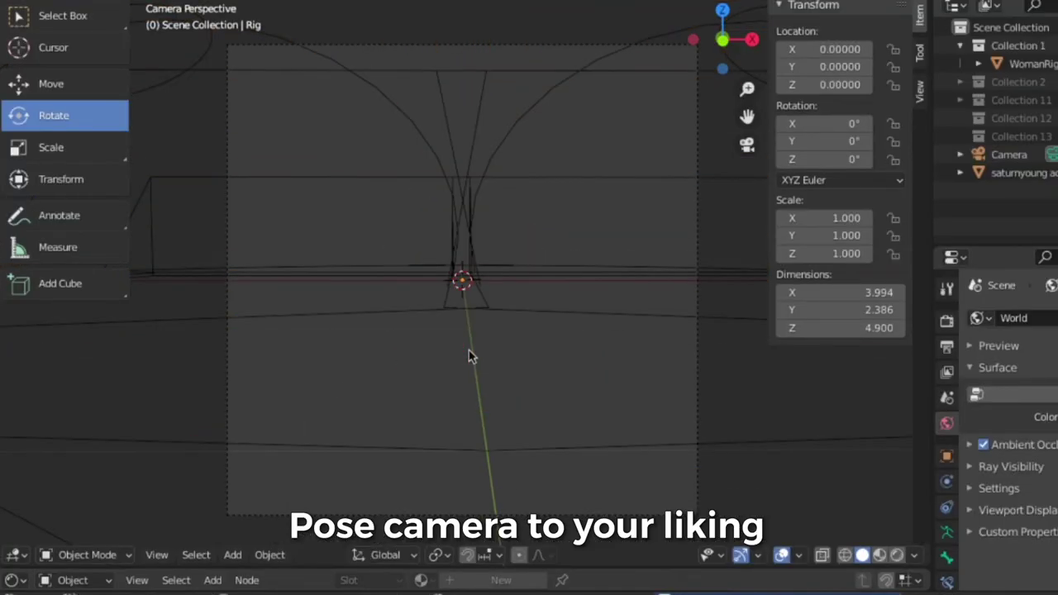
{"action": "key", "text": "shift+grave"}
{"action": "left_click", "coordinate": [463, 284]}
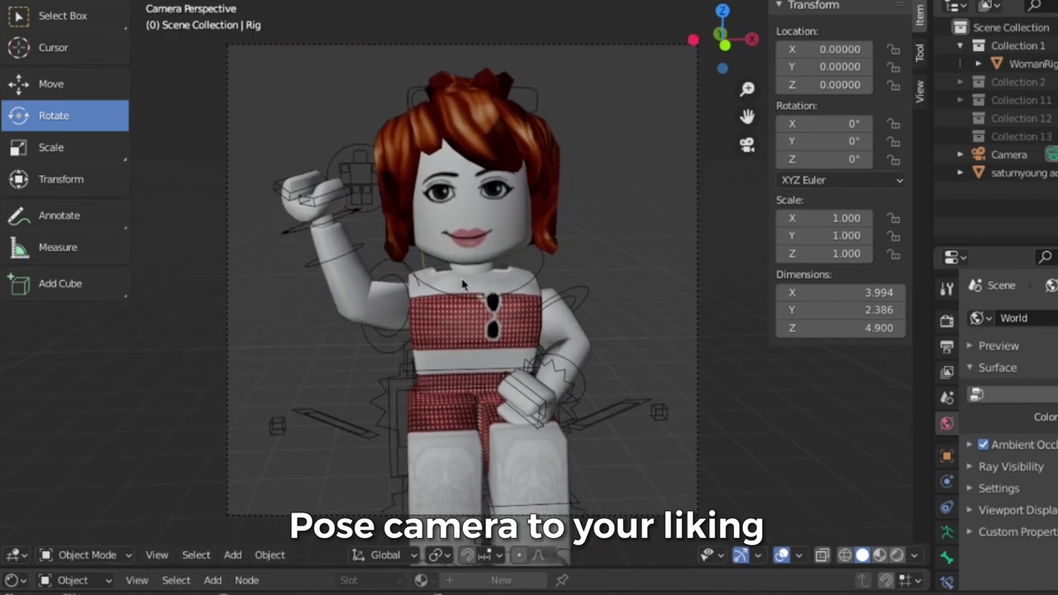
{"action": "left_click", "coordinate": [697, 291]}
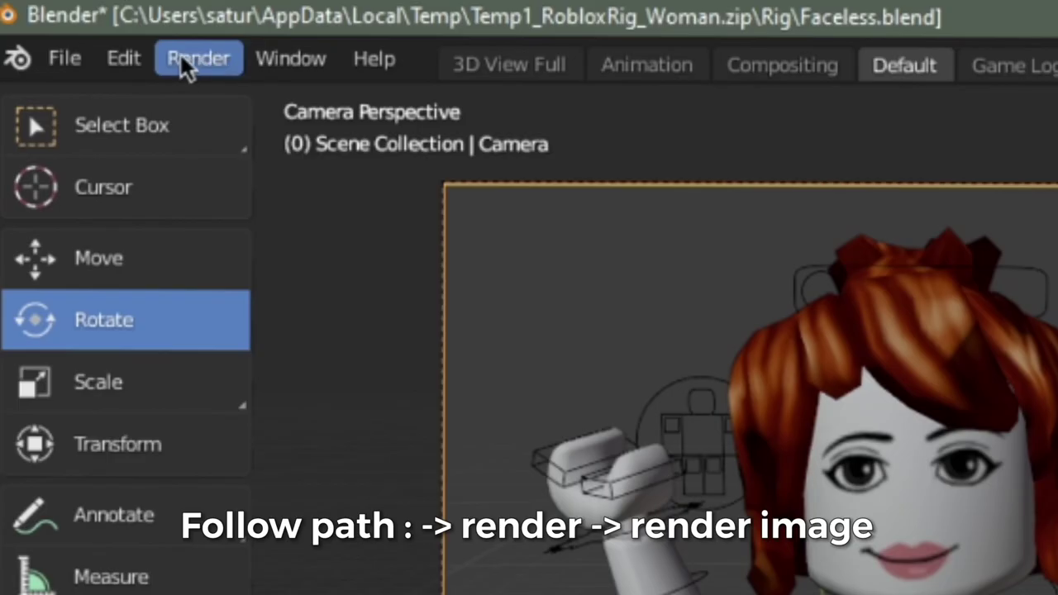
{"action": "left_click", "coordinate": [184, 62]}
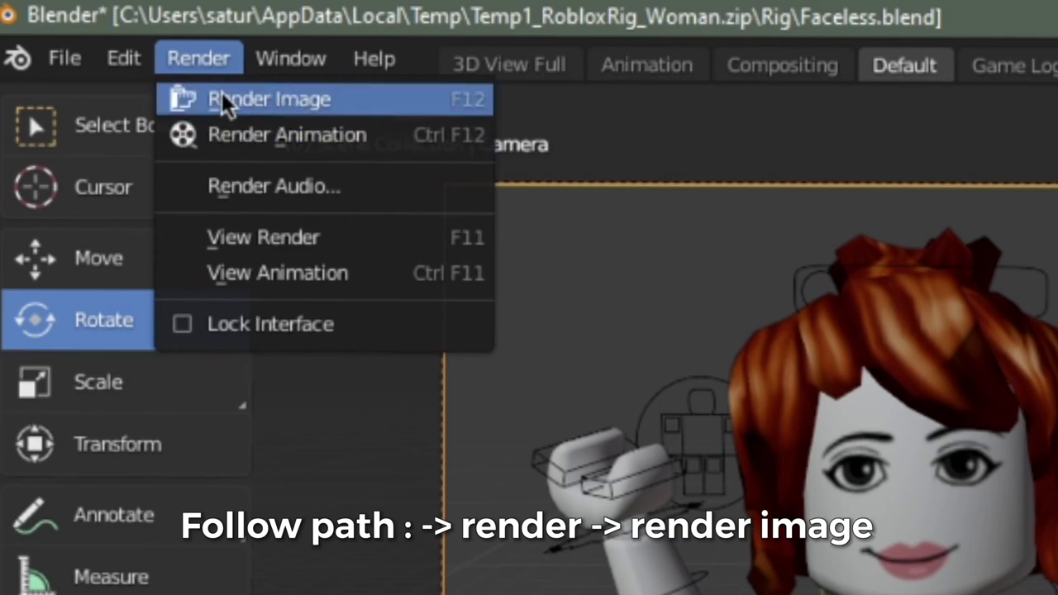
Step: Render the camera view as a still image on a transparent background
{"action": "left_click", "coordinate": [271, 104]}
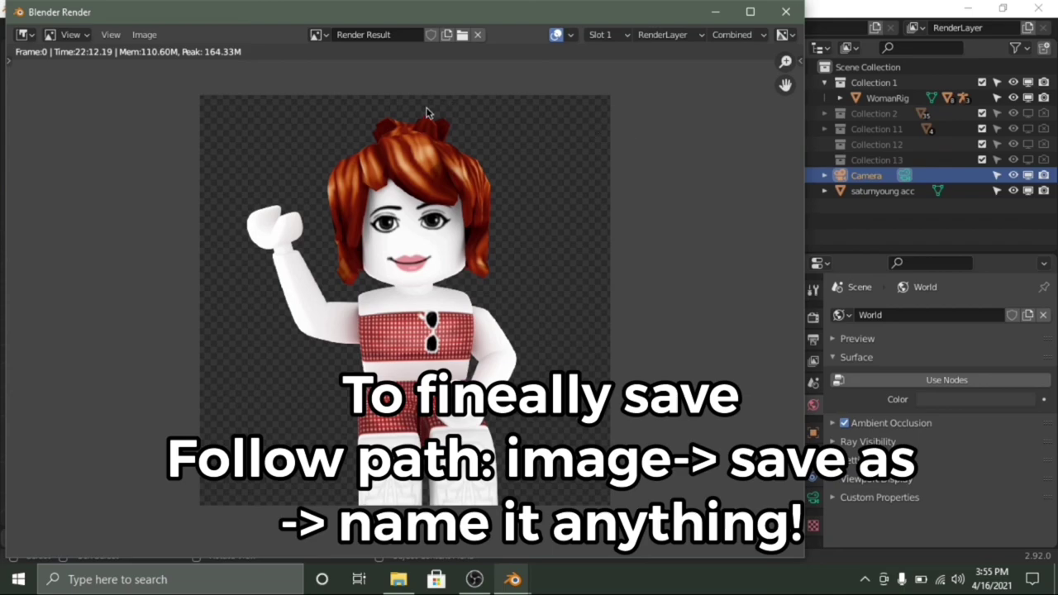
Step: Save the rendered image as a PNG in the Downloads folder under a new file name
{"action": "left_click", "coordinate": [152, 38]}
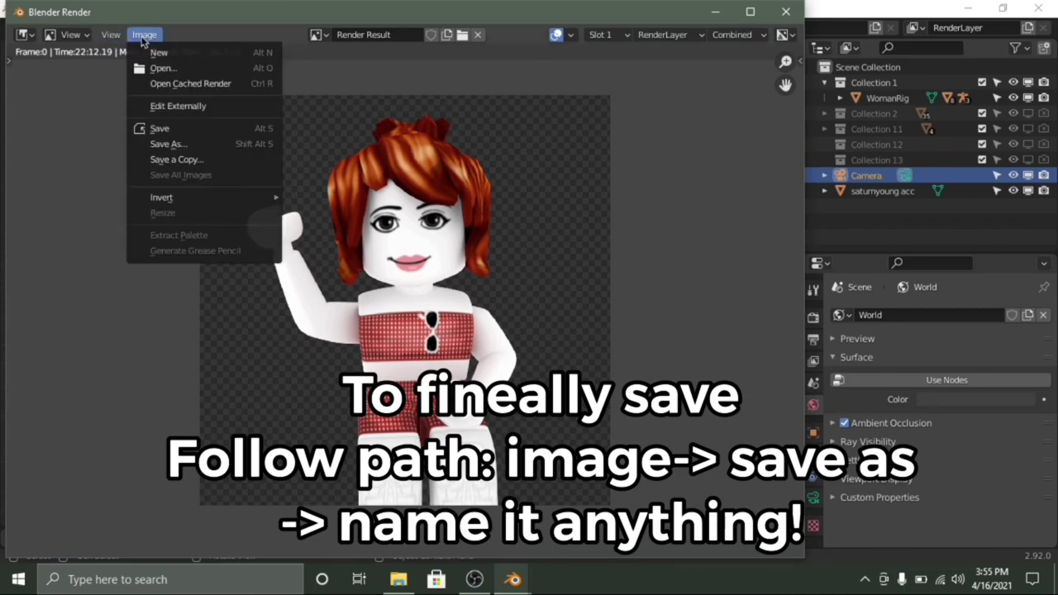
{"action": "left_click", "coordinate": [163, 145]}
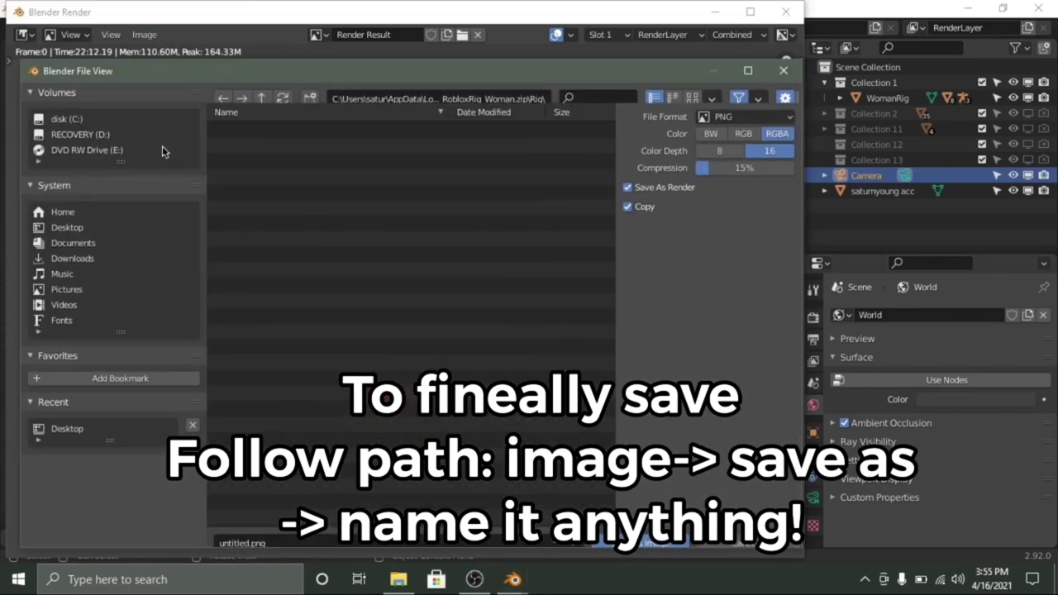
{"action": "left_click", "coordinate": [276, 534]}
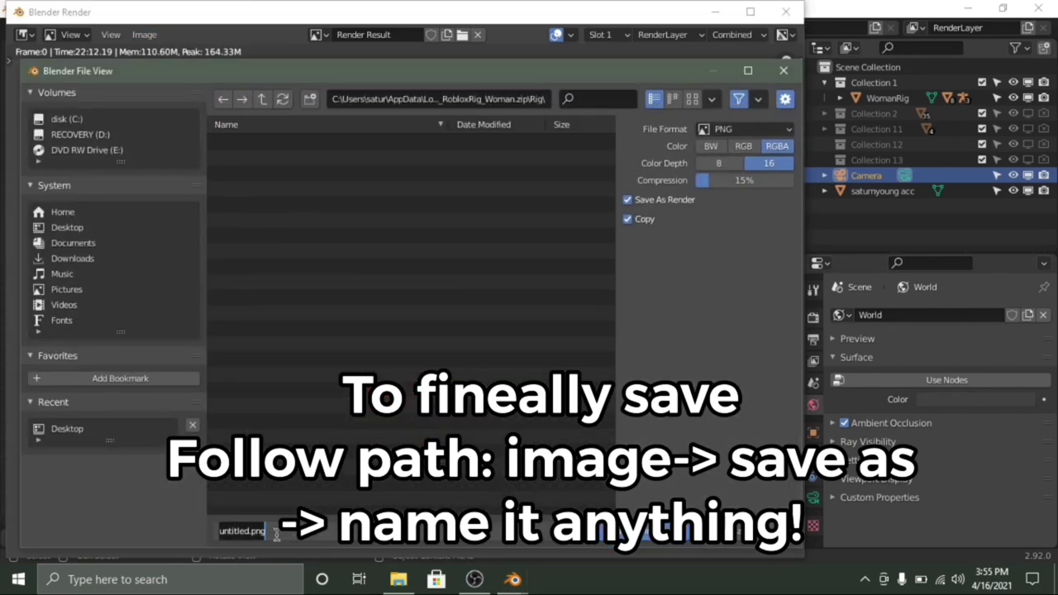
{"action": "left_click", "coordinate": [72, 258]}
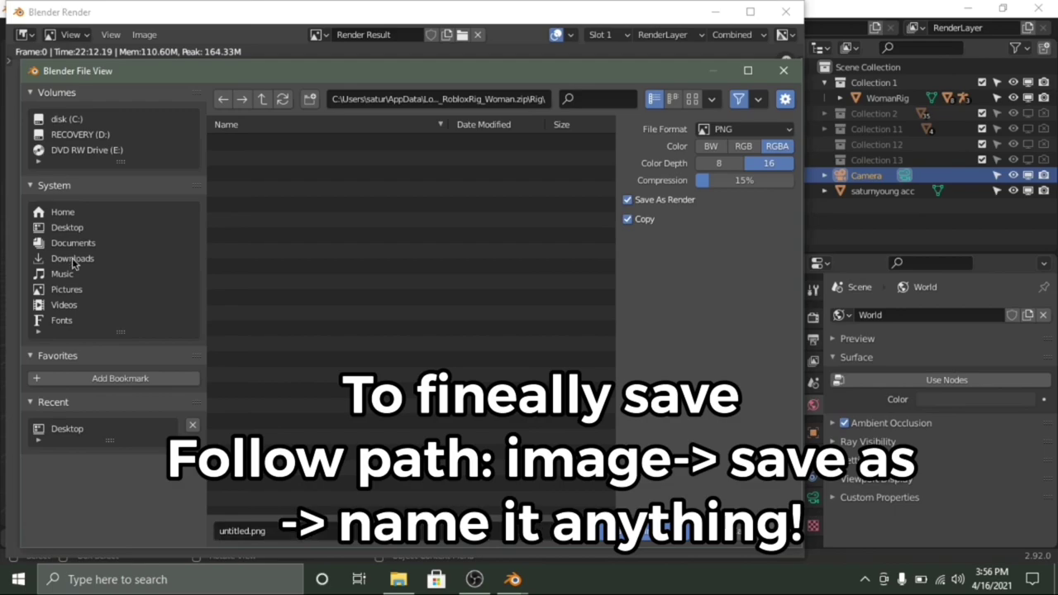
{"action": "left_click", "coordinate": [72, 258]}
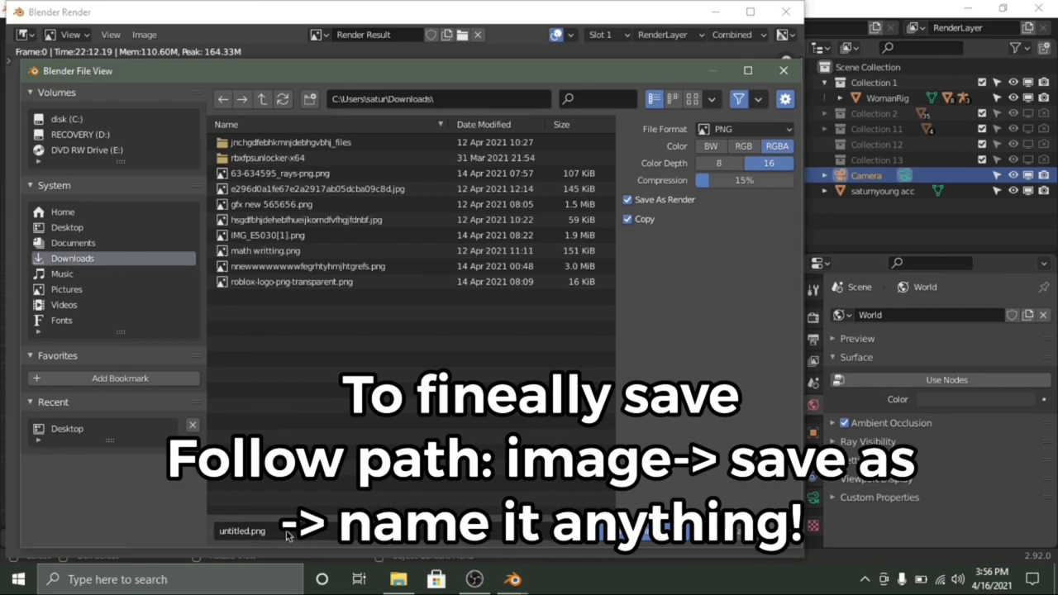
{"action": "key", "text": "BackSpace"}
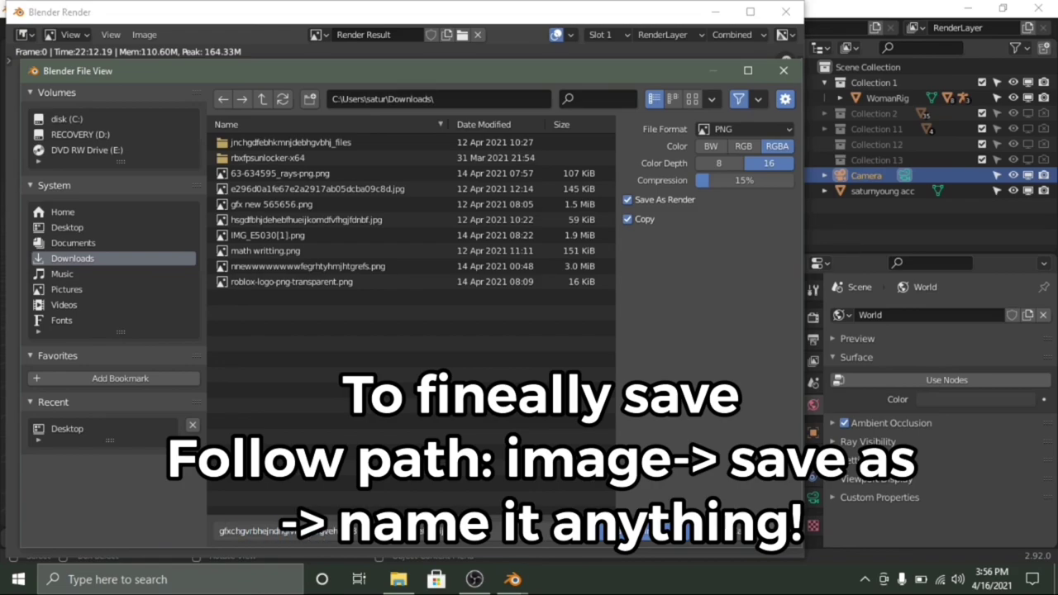
{"action": "key", "text": "Return"}
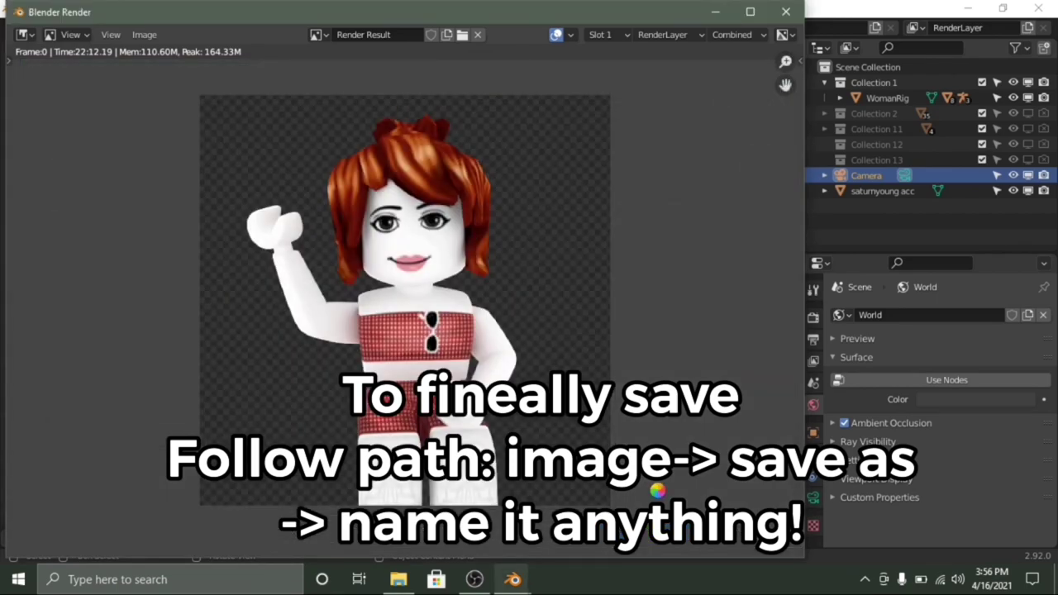